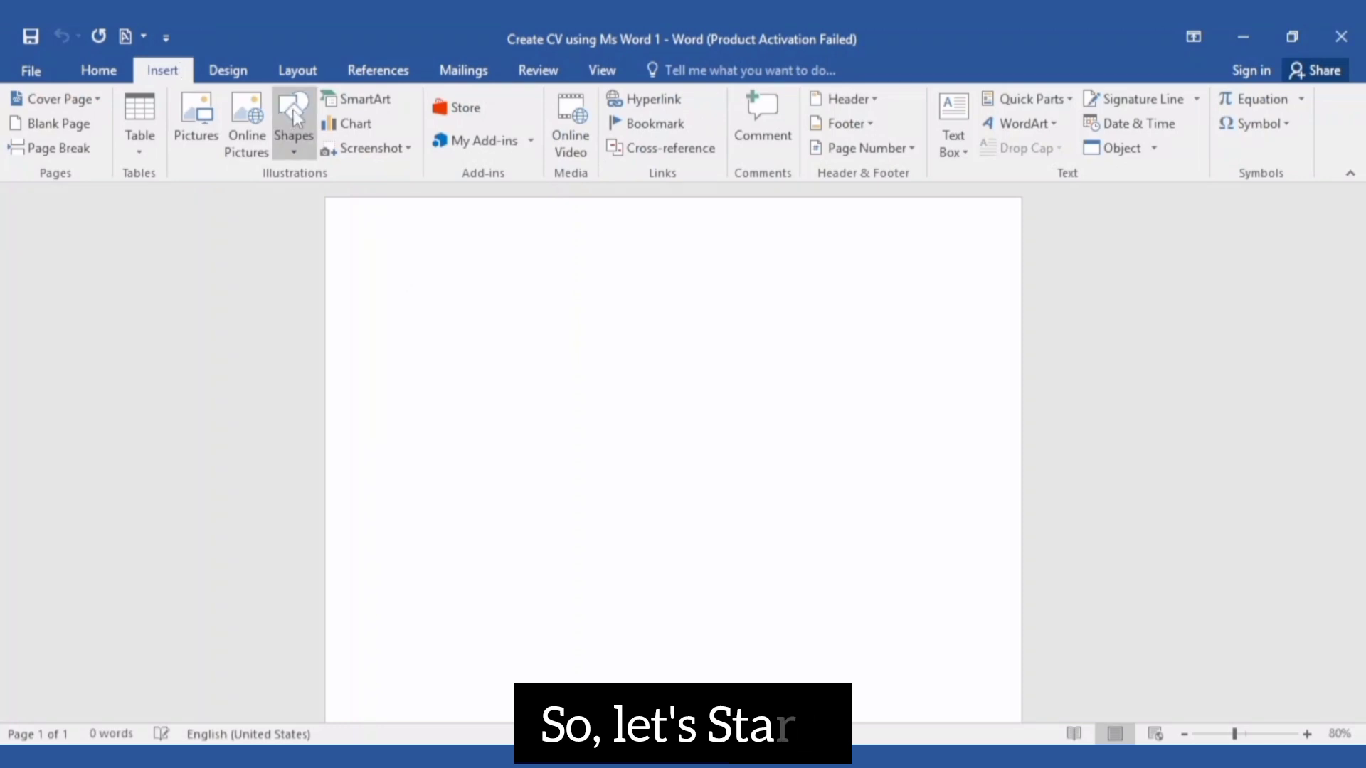
Draw a rectangle sized 2.28 inches high by 3.25 inches wide
{"action": "left_click", "coordinate": [297, 141]}
{"action": "left_click", "coordinate": [330, 199]}
{"action": "left_click_drag", "start_coordinate": [389, 340], "coordinate": [588, 217]}
{"action": "left_click", "coordinate": [1261, 107]}
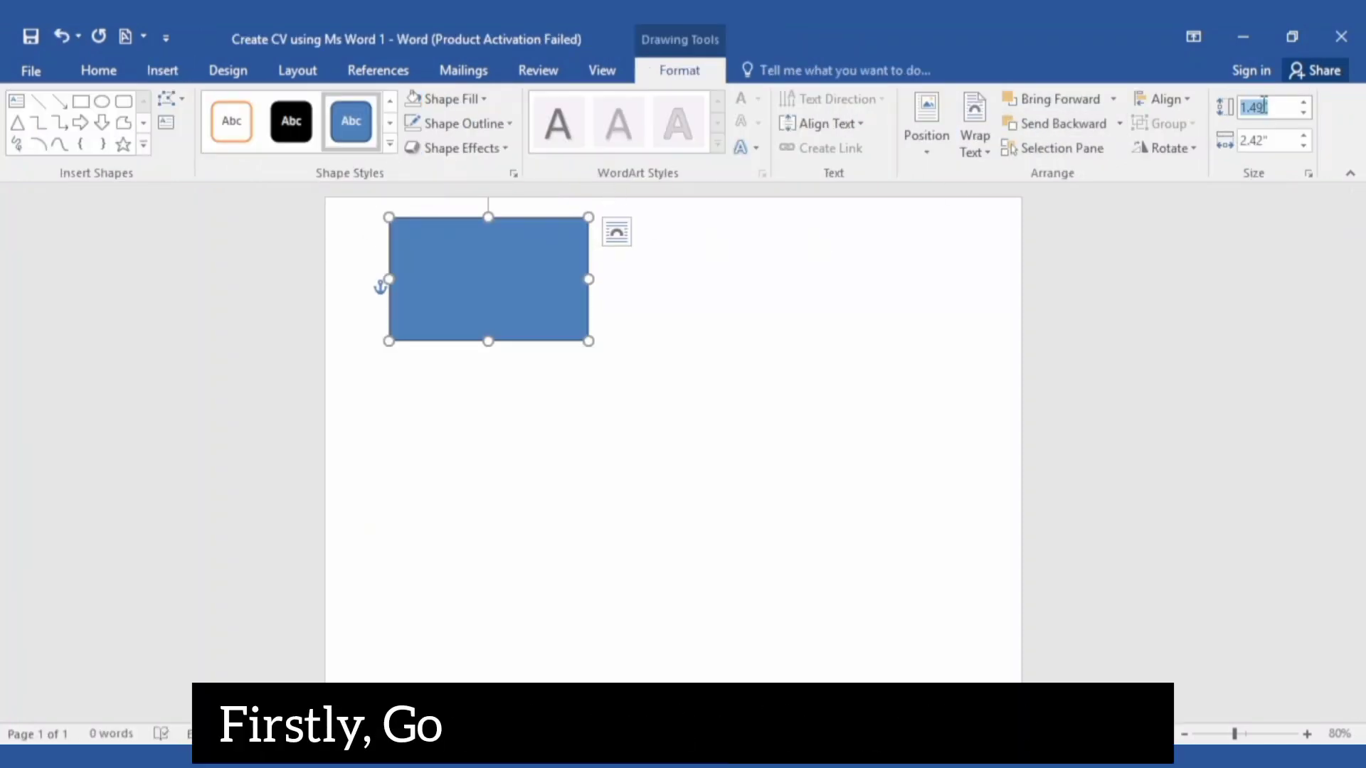
{"action": "type", "text": "2."}
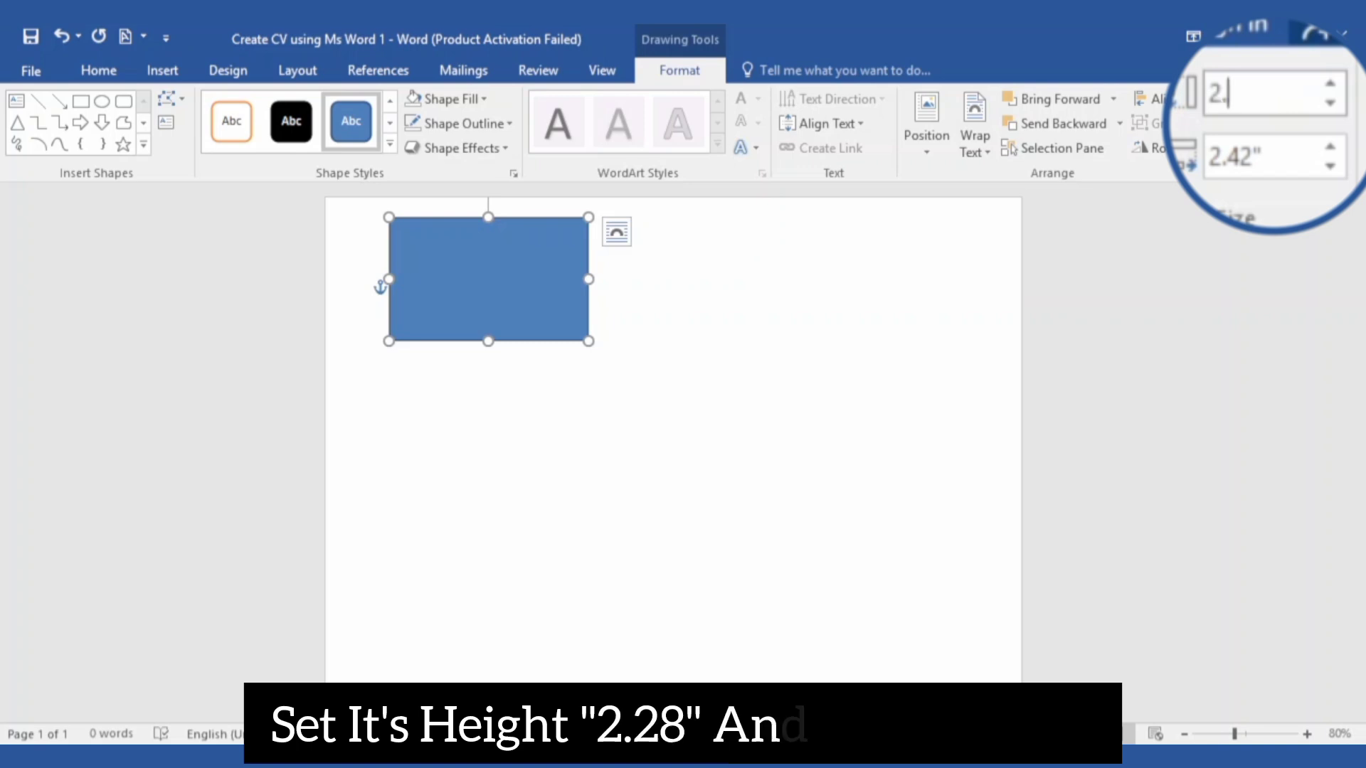
{"action": "type", "text": "28"}
{"action": "left_click", "coordinate": [1273, 146]}
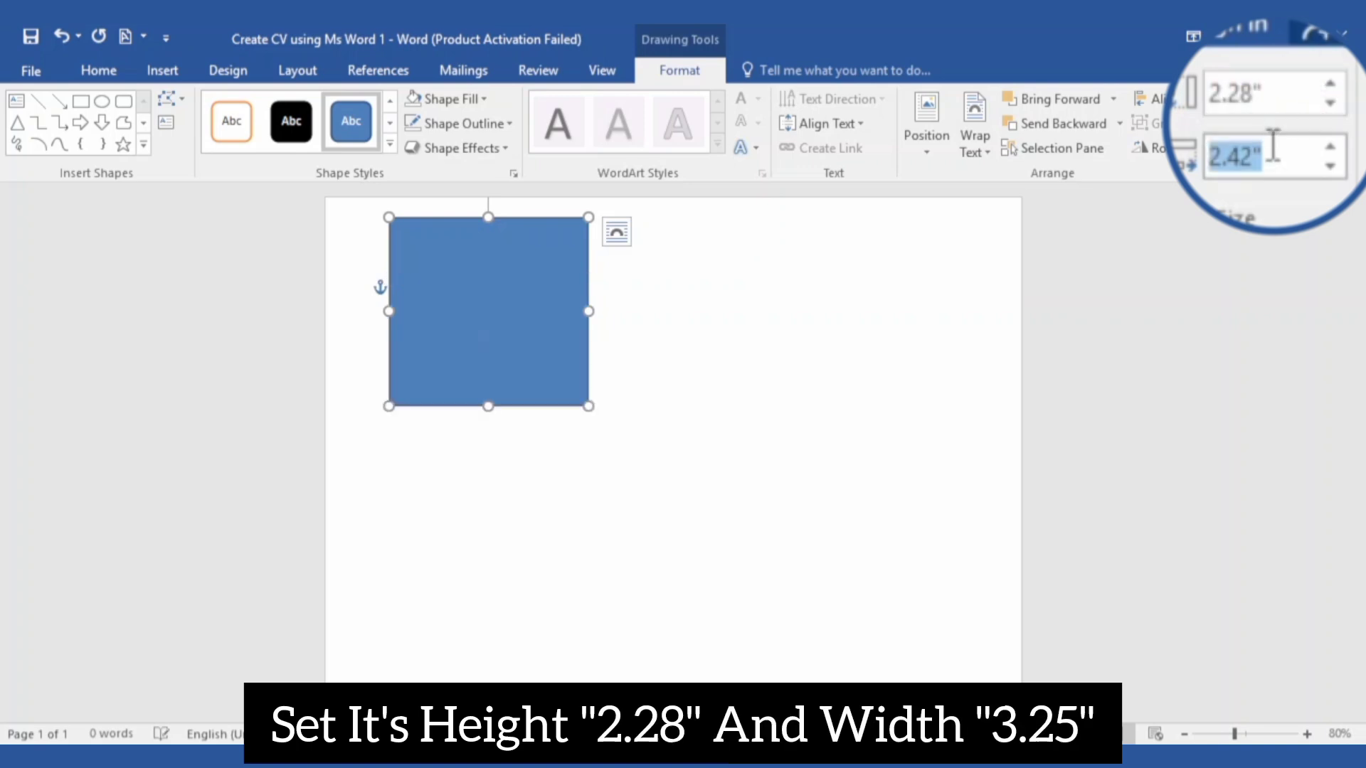
{"action": "type", "text": "3."}
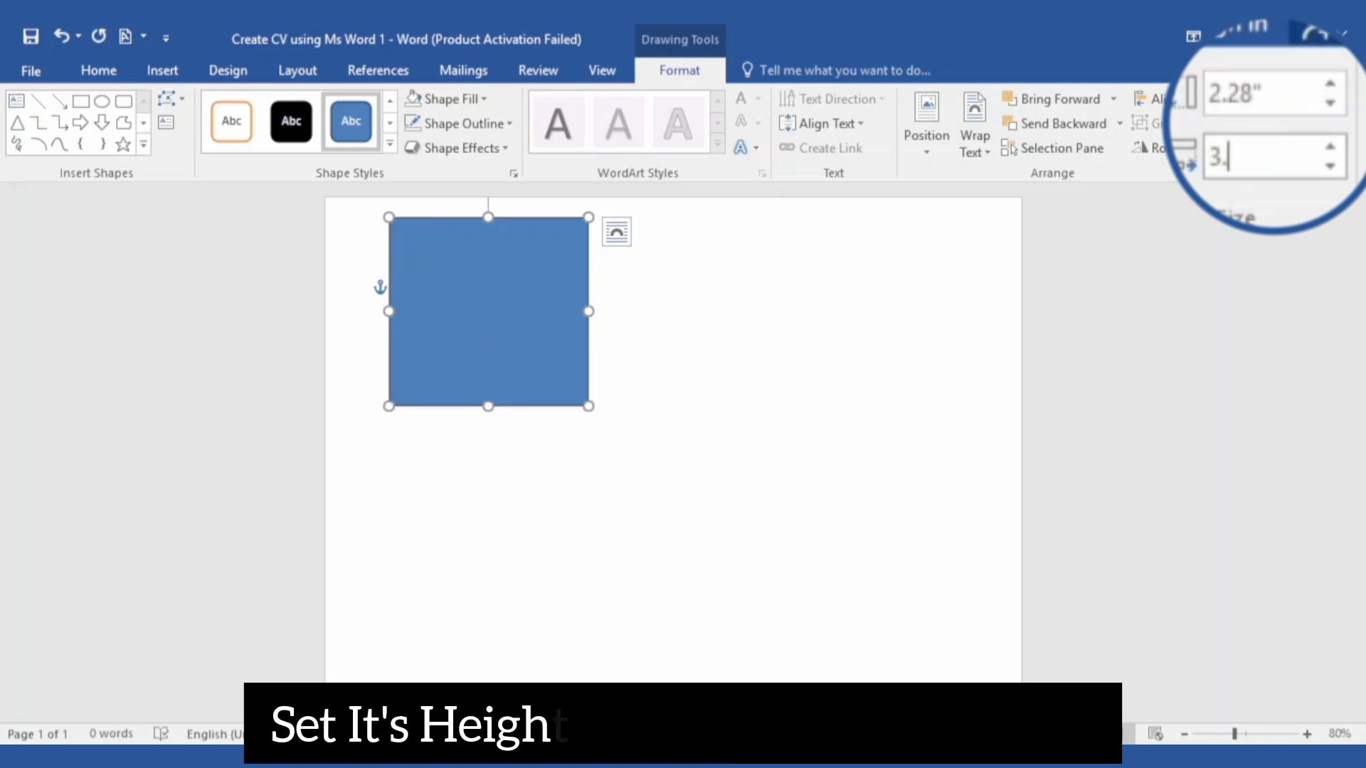
{"action": "type", "text": "25"}
{"action": "key", "text": "Return"}
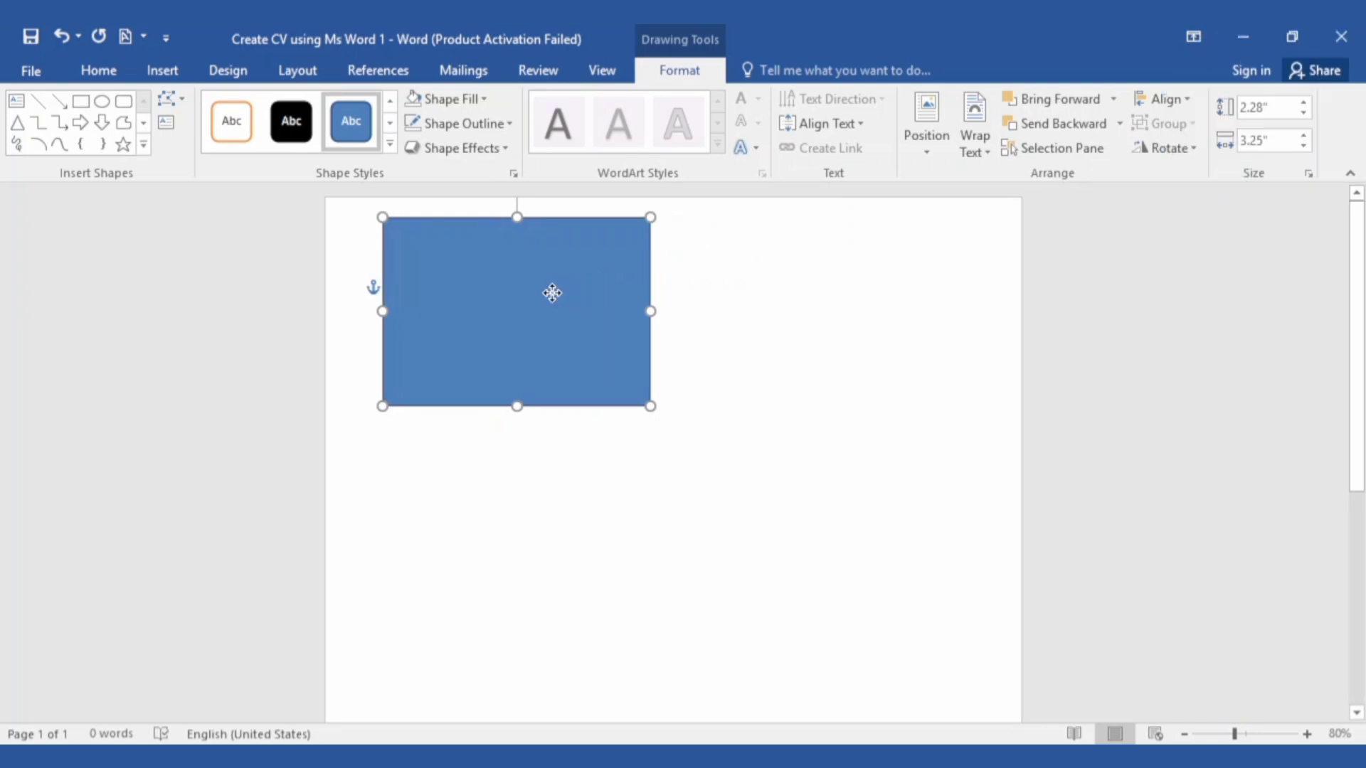
Move the rectangle into the page's top-left corner and fill it slate grey
{"action": "left_click_drag", "start_coordinate": [552, 293], "coordinate": [491, 271]}
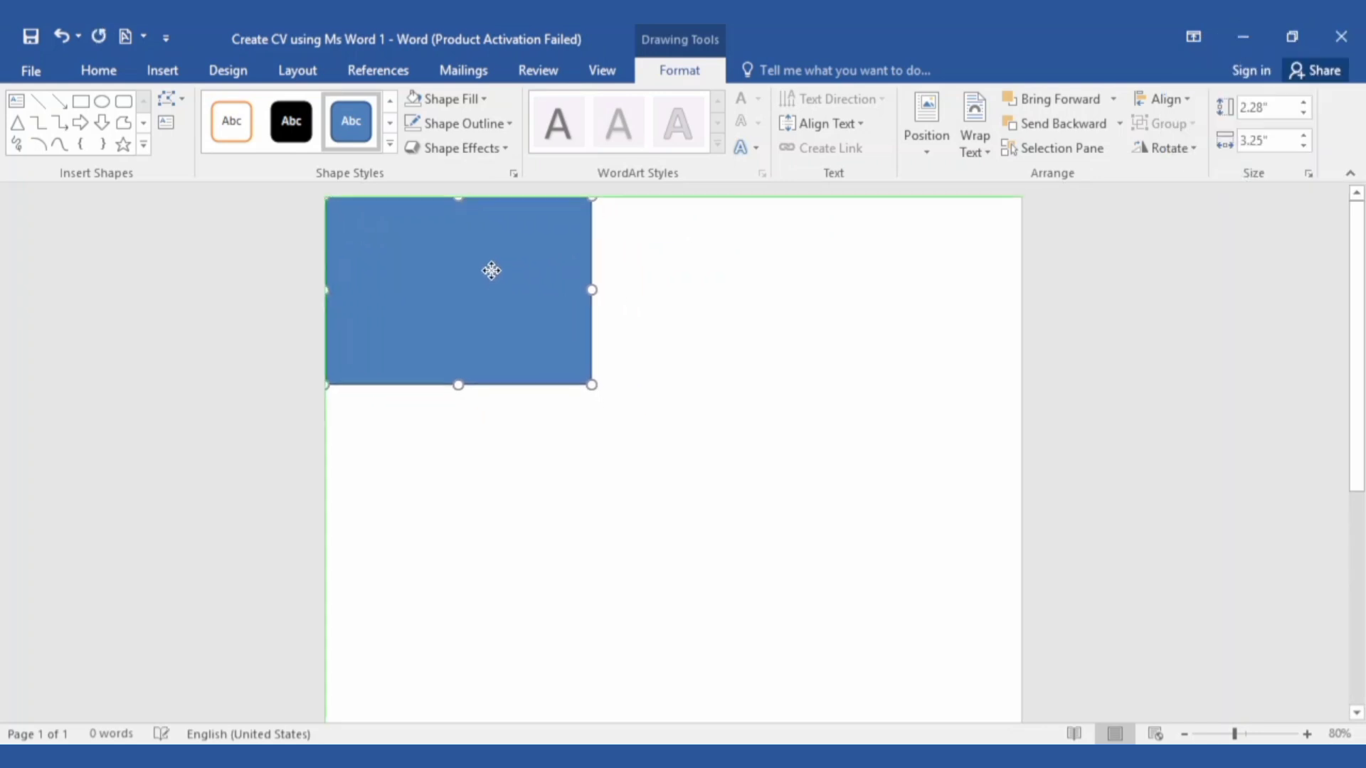
{"action": "left_click", "coordinate": [448, 99]}
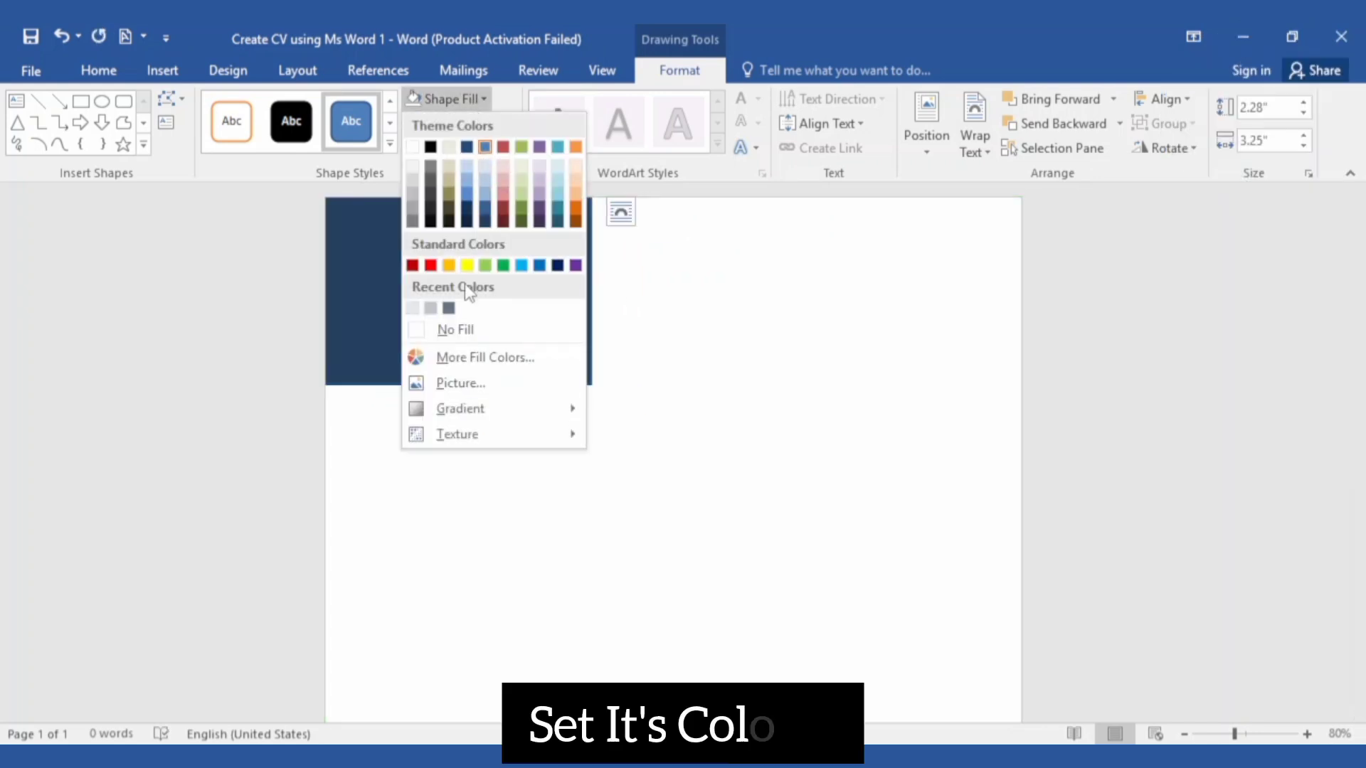
{"action": "left_click", "coordinate": [448, 308]}
{"action": "left_click", "coordinate": [456, 453]}
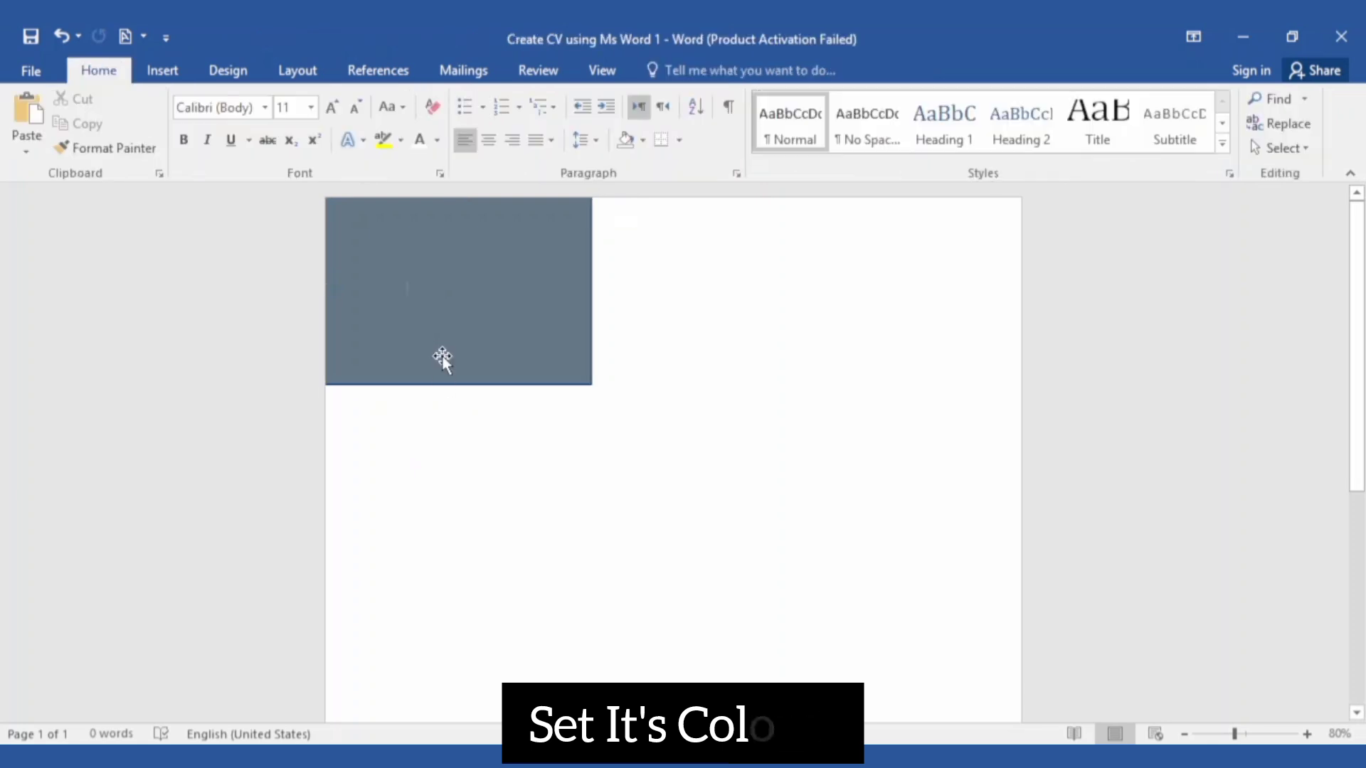
{"action": "left_click", "coordinate": [163, 70]}
{"action": "left_click", "coordinate": [297, 143]}
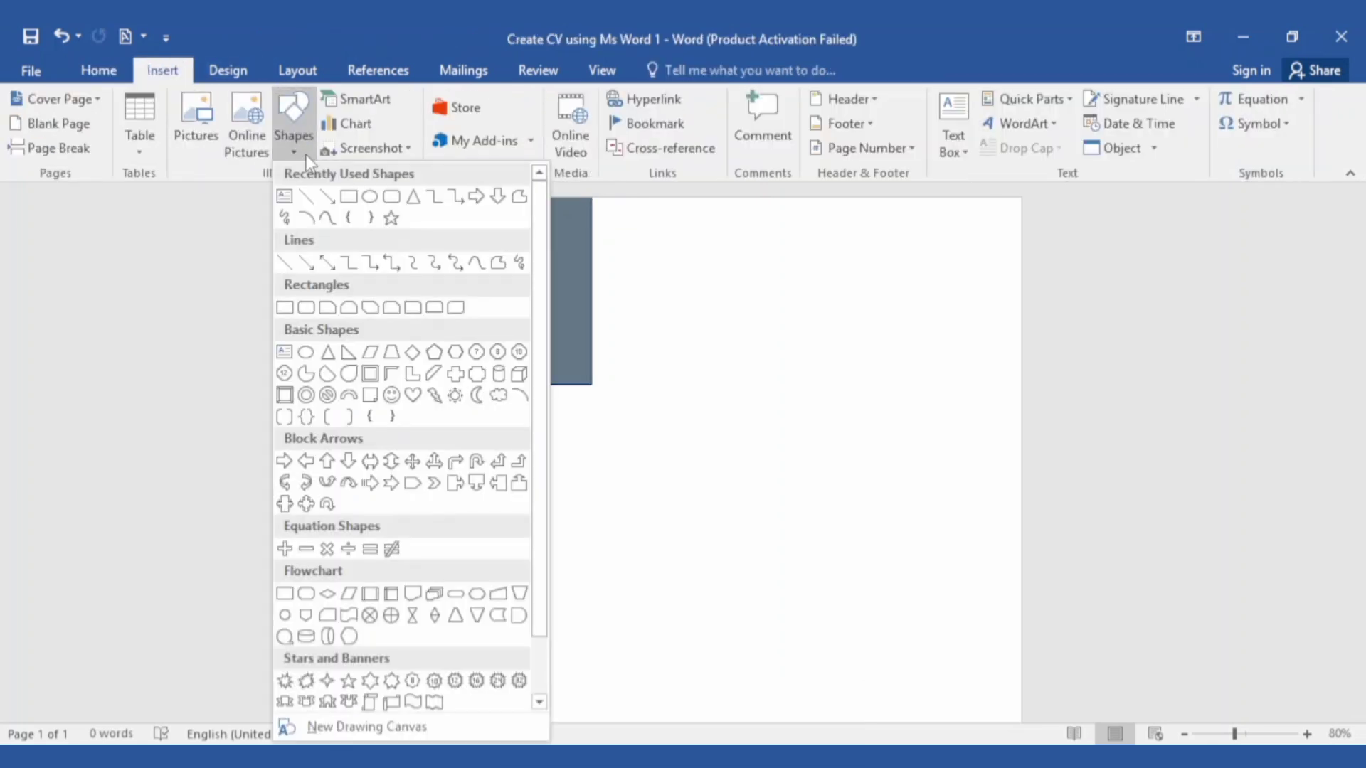
Draw a second rectangle, 8.73 by 3.25 inches, and move it below the grey block
{"action": "left_click", "coordinate": [348, 196]}
{"action": "mouse_move", "coordinate": [401, 484]}
{"action": "left_mouse_down"}
{"action": "mouse_move", "coordinate": [540, 424]}
{"action": "mouse_move", "coordinate": [704, 318]}
{"action": "left_mouse_up"}
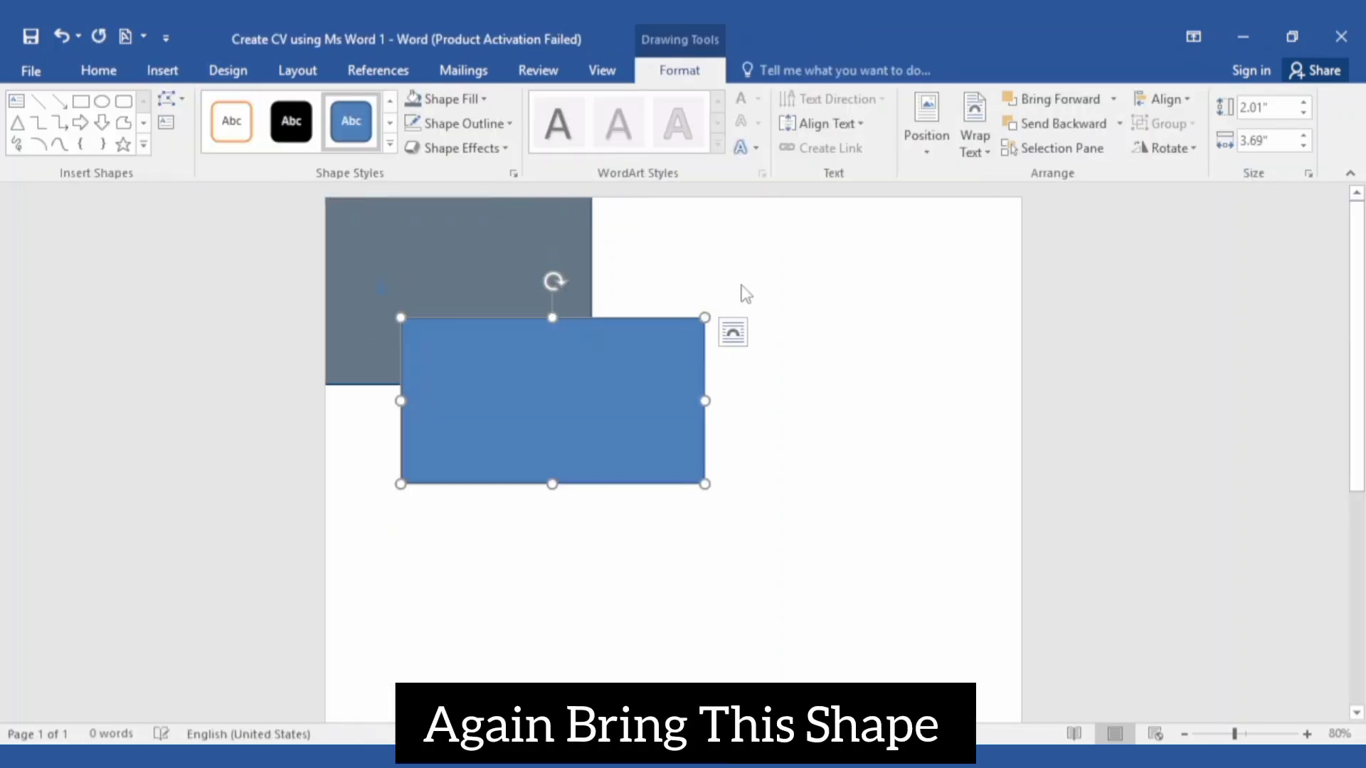
{"action": "left_click", "coordinate": [1270, 107]}
{"action": "key", "text": "BackSpace"}
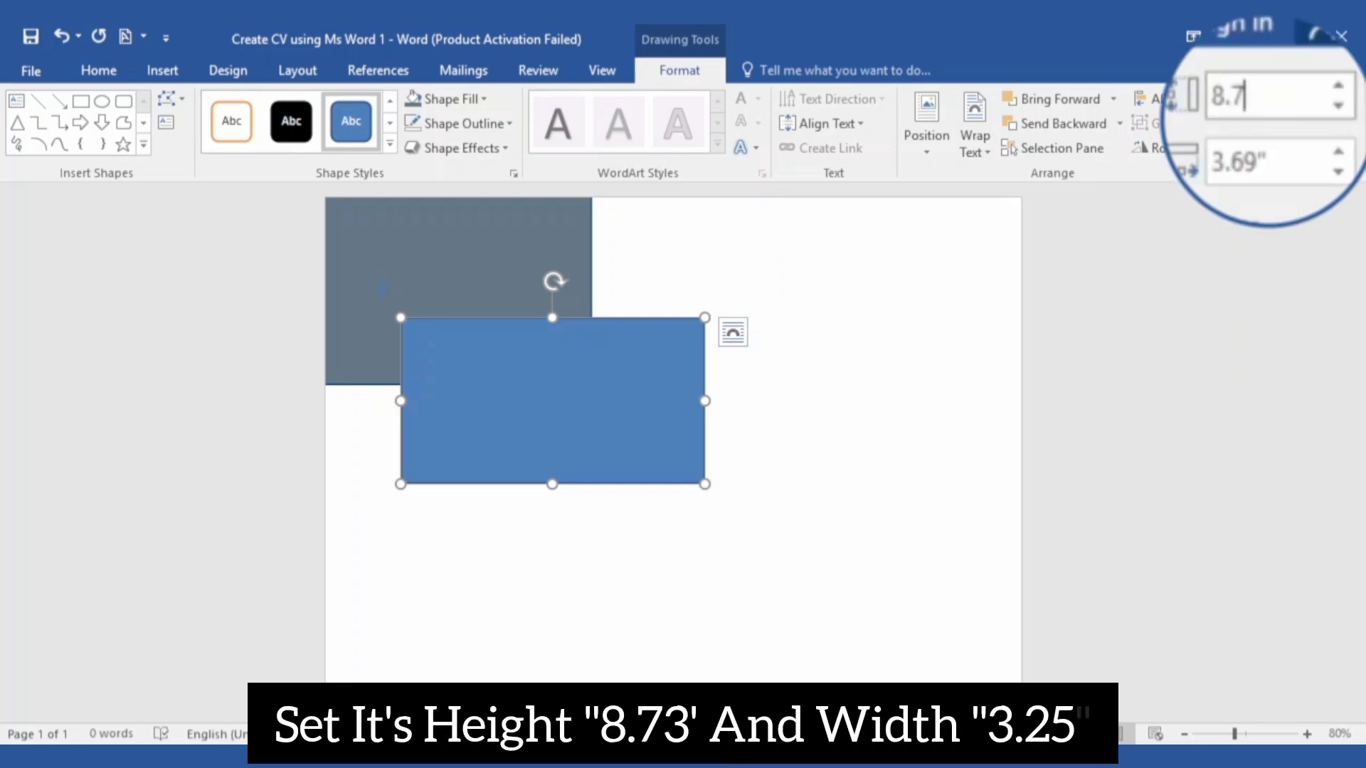
{"action": "left_click", "coordinate": [1252, 162]}
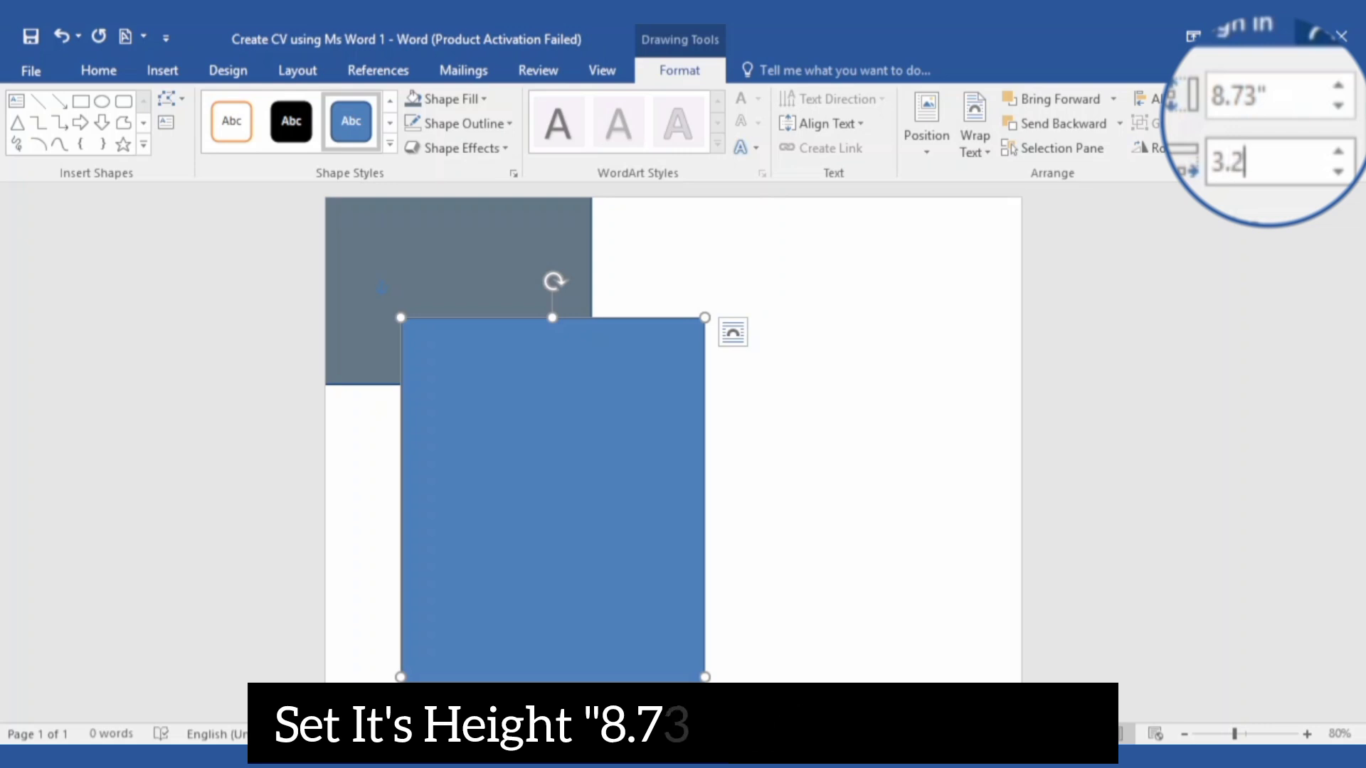
{"action": "key", "text": "Return"}
{"action": "scroll", "coordinate": [738, 443], "scroll_direction": "down", "scroll_amount": 2}
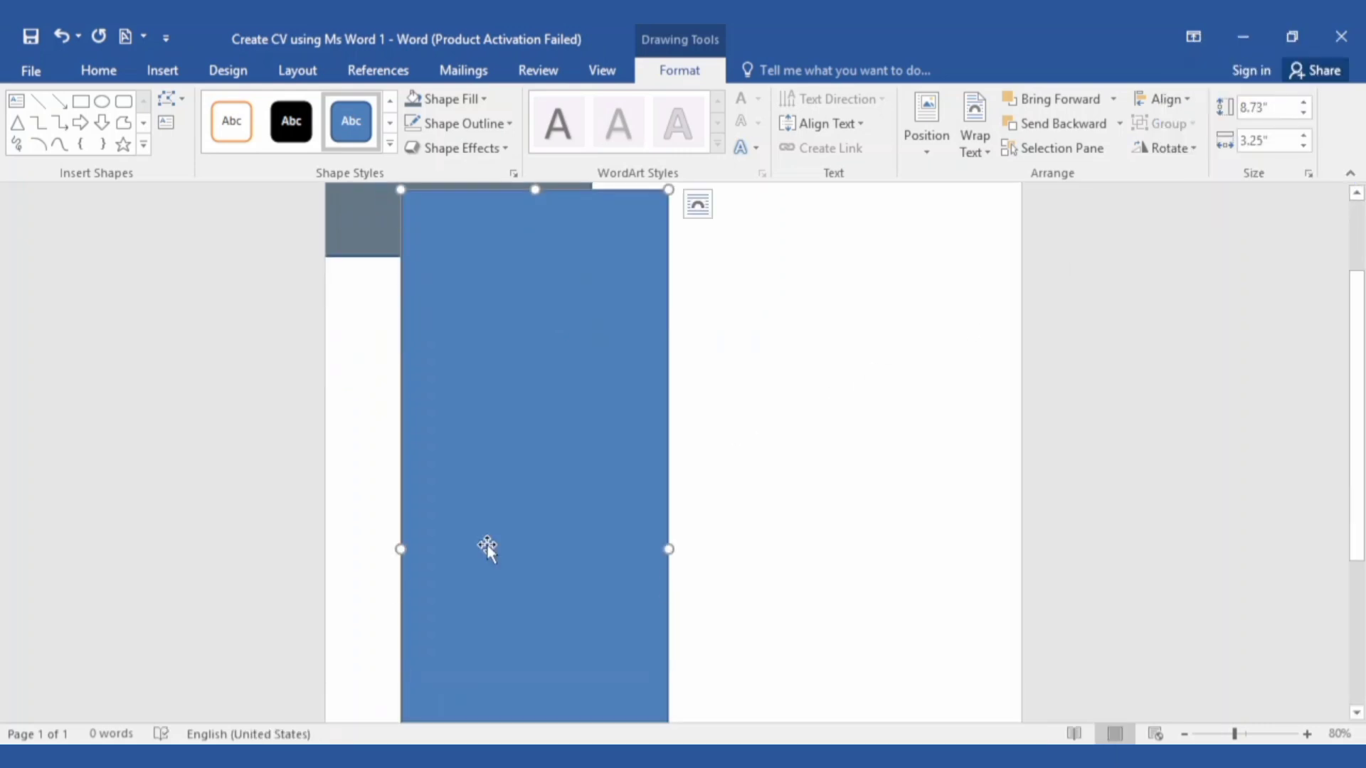
{"action": "left_click_drag", "start_coordinate": [485, 549], "coordinate": [407, 631]}
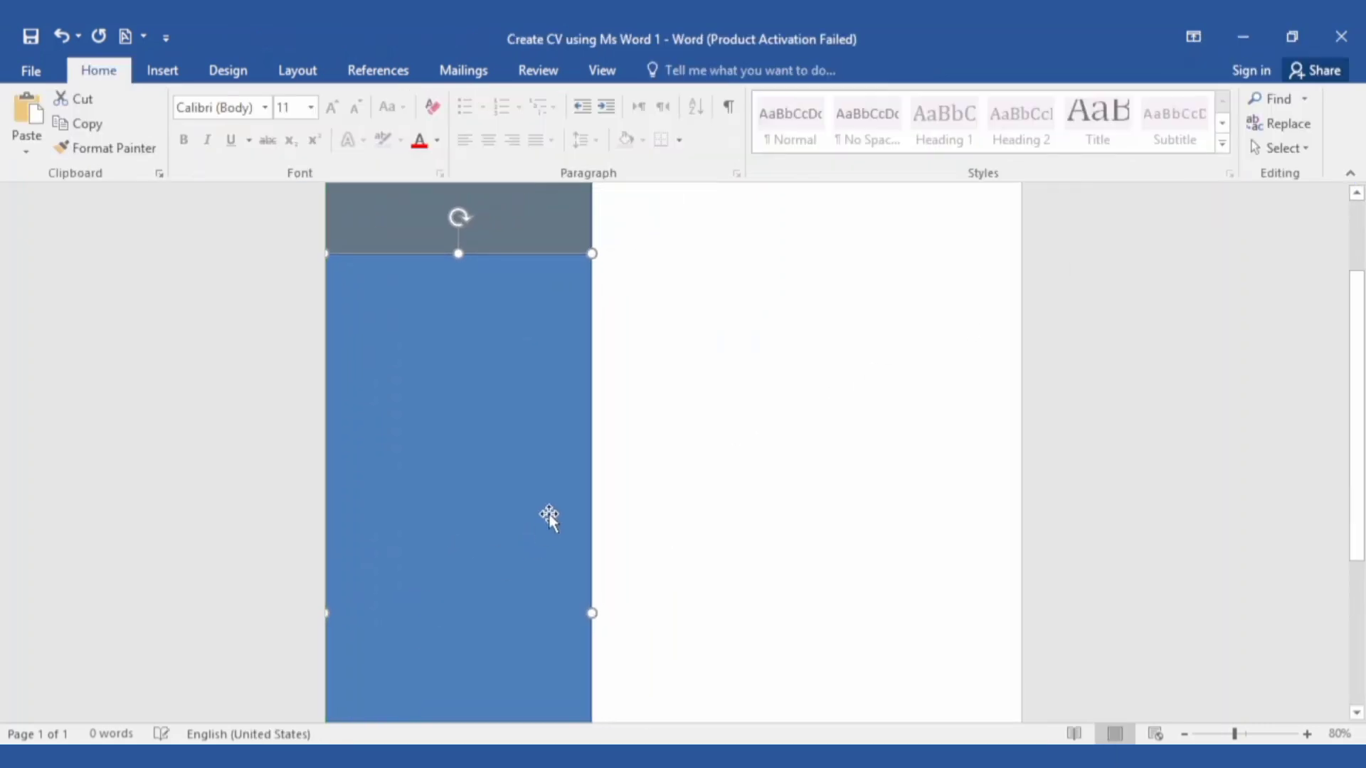
Fill the tall rectangle light grey-blue and remove its border
{"action": "left_click", "coordinate": [680, 70]}
{"action": "left_click", "coordinate": [468, 100]}
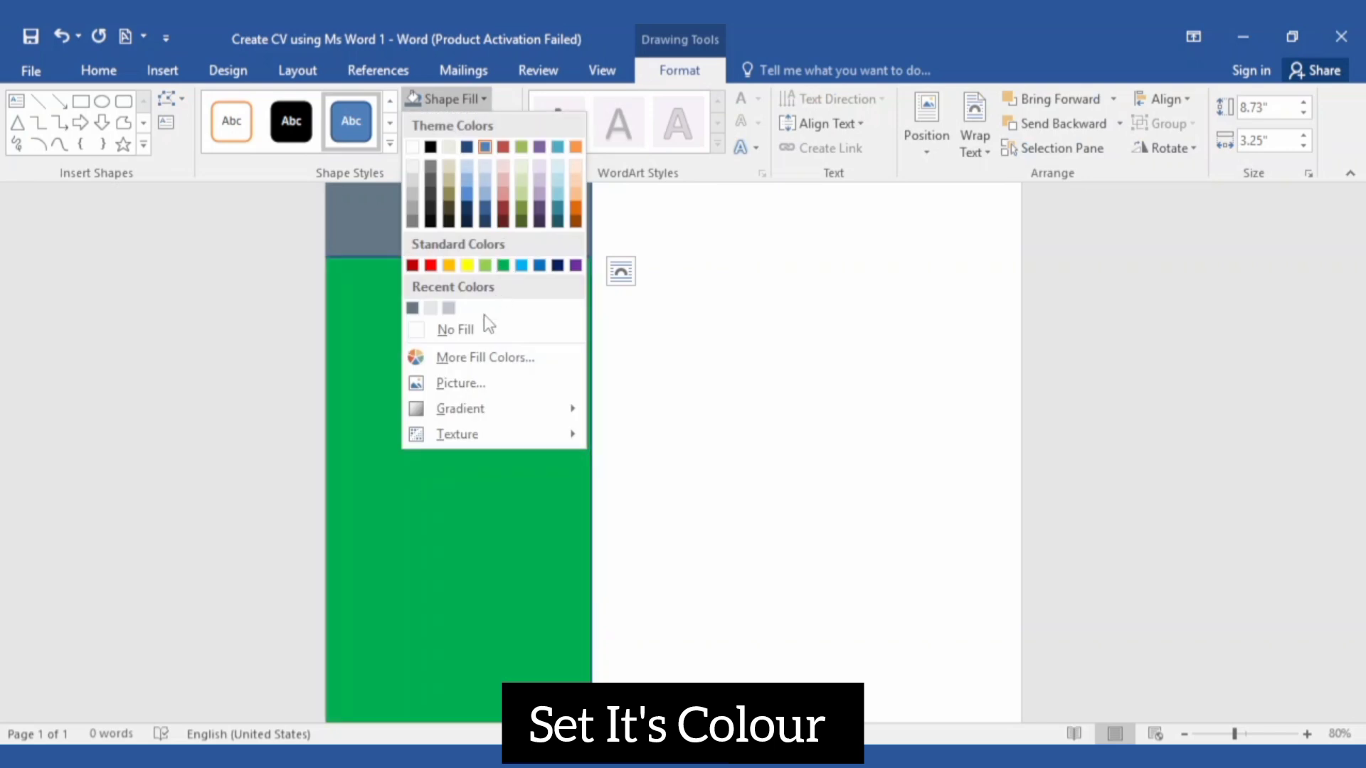
{"action": "left_click", "coordinate": [448, 308]}
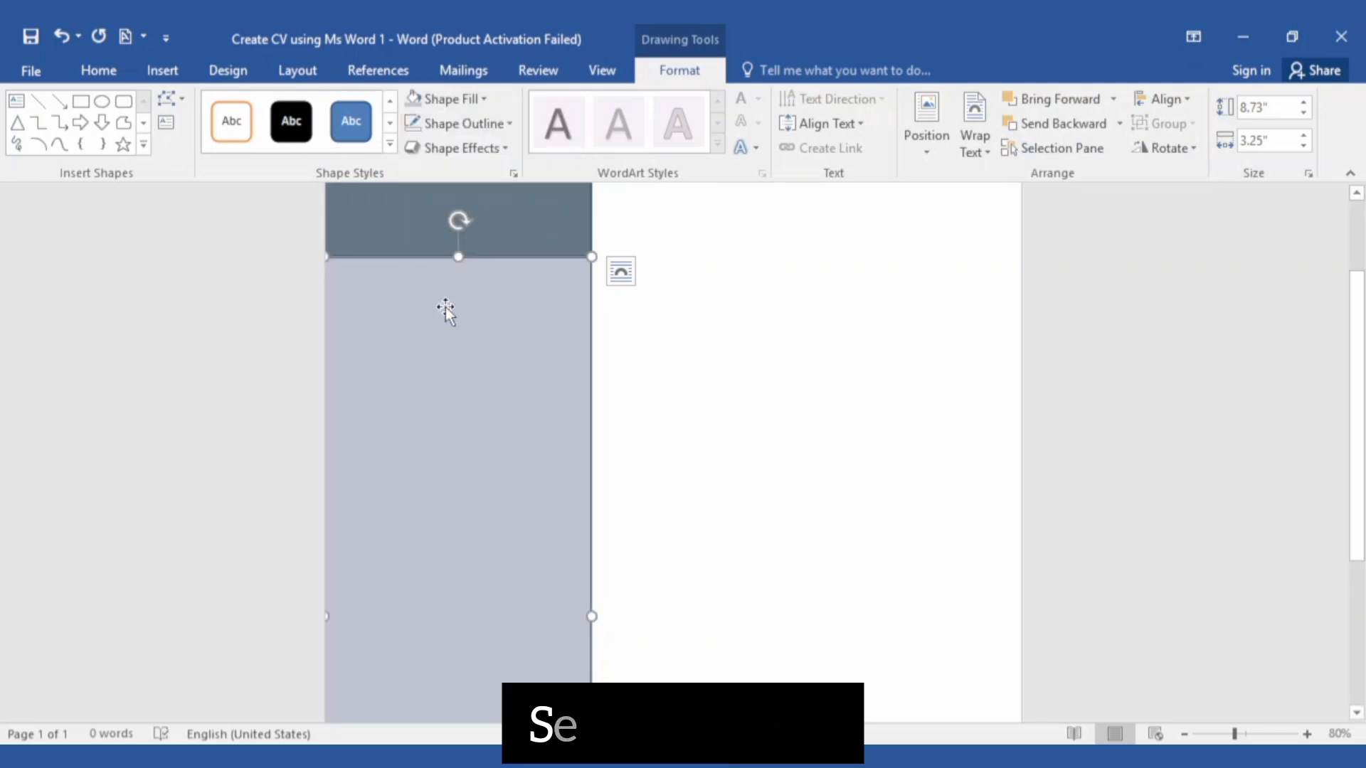
{"action": "left_click", "coordinate": [464, 123]}
{"action": "left_click", "coordinate": [472, 353]}
Remove the border from the slate-grey top rectangle as well
{"action": "left_click", "coordinate": [479, 243]}
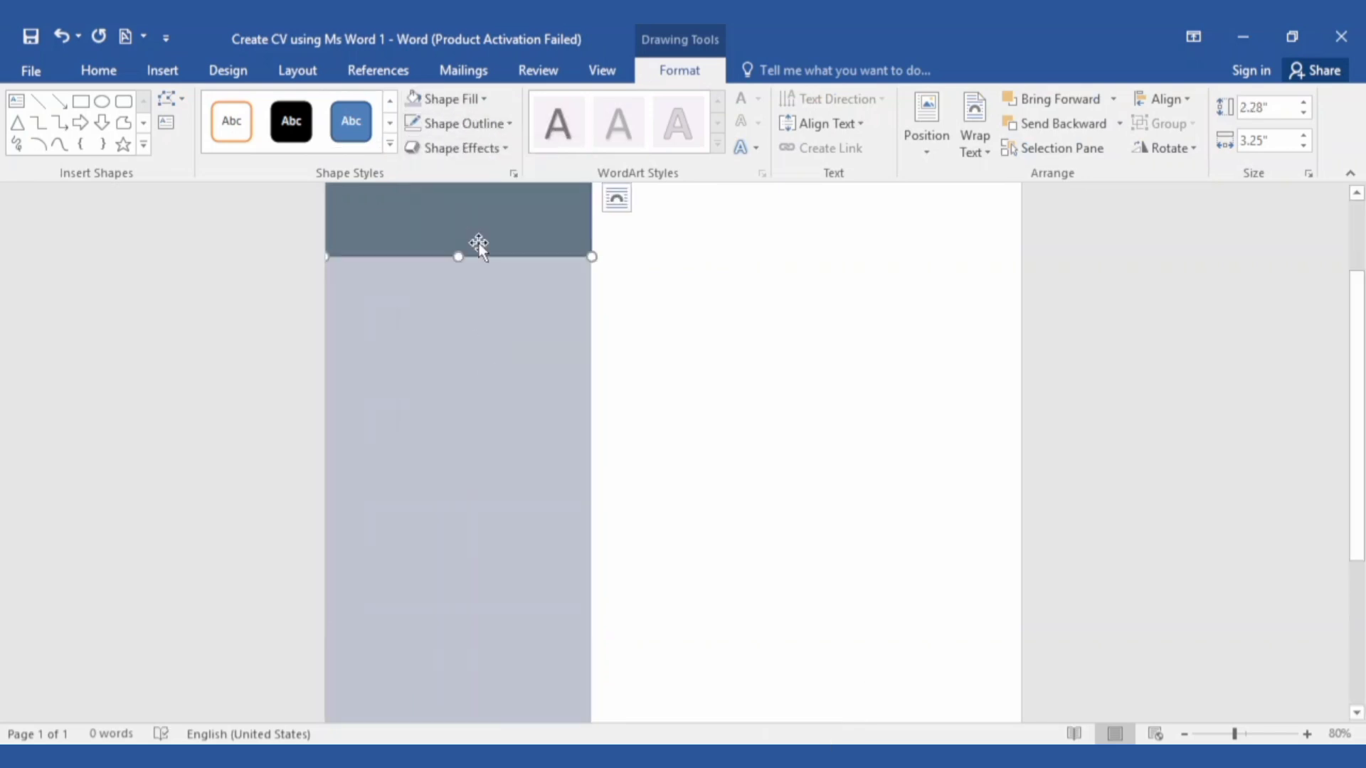
{"action": "scroll", "coordinate": [484, 234], "scroll_direction": "up", "scroll_amount": 2}
{"action": "left_click", "coordinate": [491, 125]}
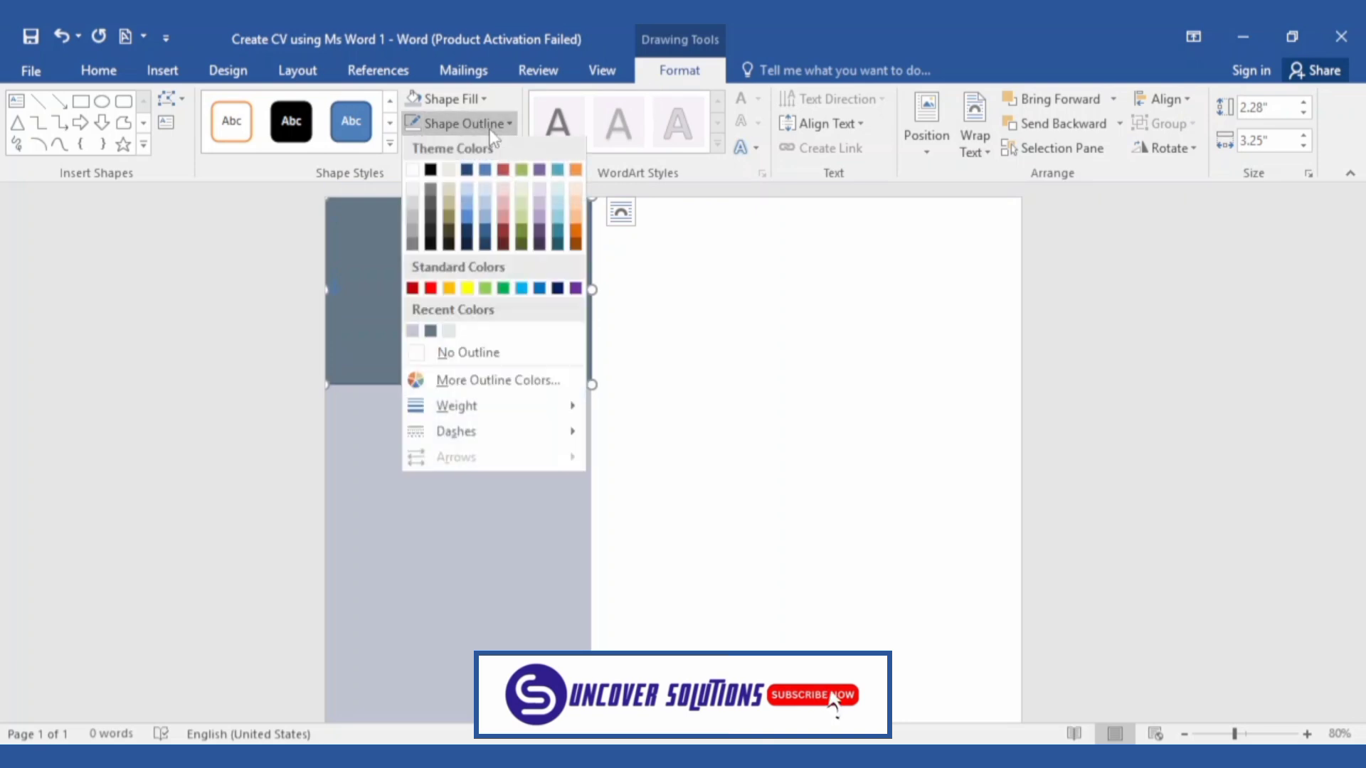
{"action": "left_click", "coordinate": [509, 350]}
{"action": "left_click", "coordinate": [784, 501]}
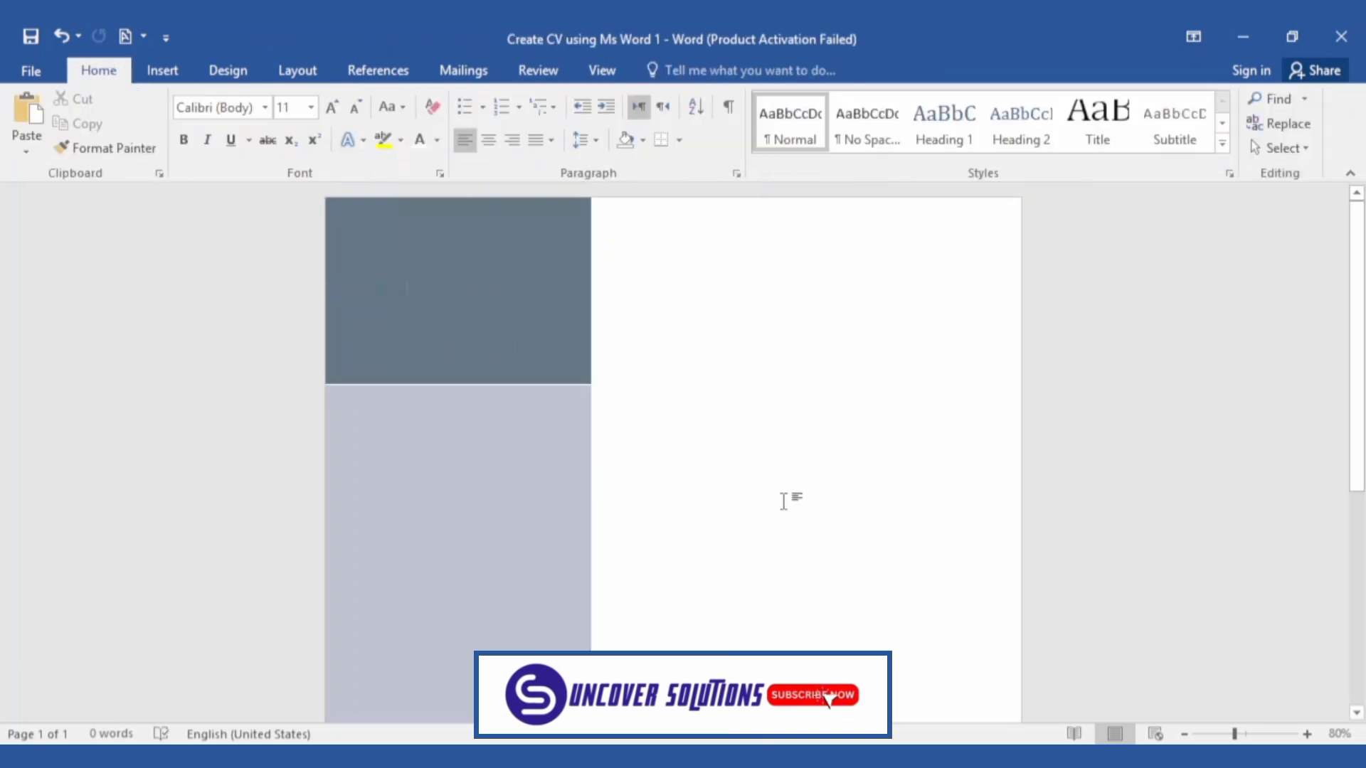
{"action": "left_click", "coordinate": [533, 513]}
{"action": "left_click", "coordinate": [699, 526]}
{"action": "left_click", "coordinate": [162, 69]}
{"action": "left_click", "coordinate": [293, 125]}
Draw a 1.49 by 5.19 inch rectangle at the page's top edge, right of the sidebar
{"action": "left_click", "coordinate": [348, 204]}
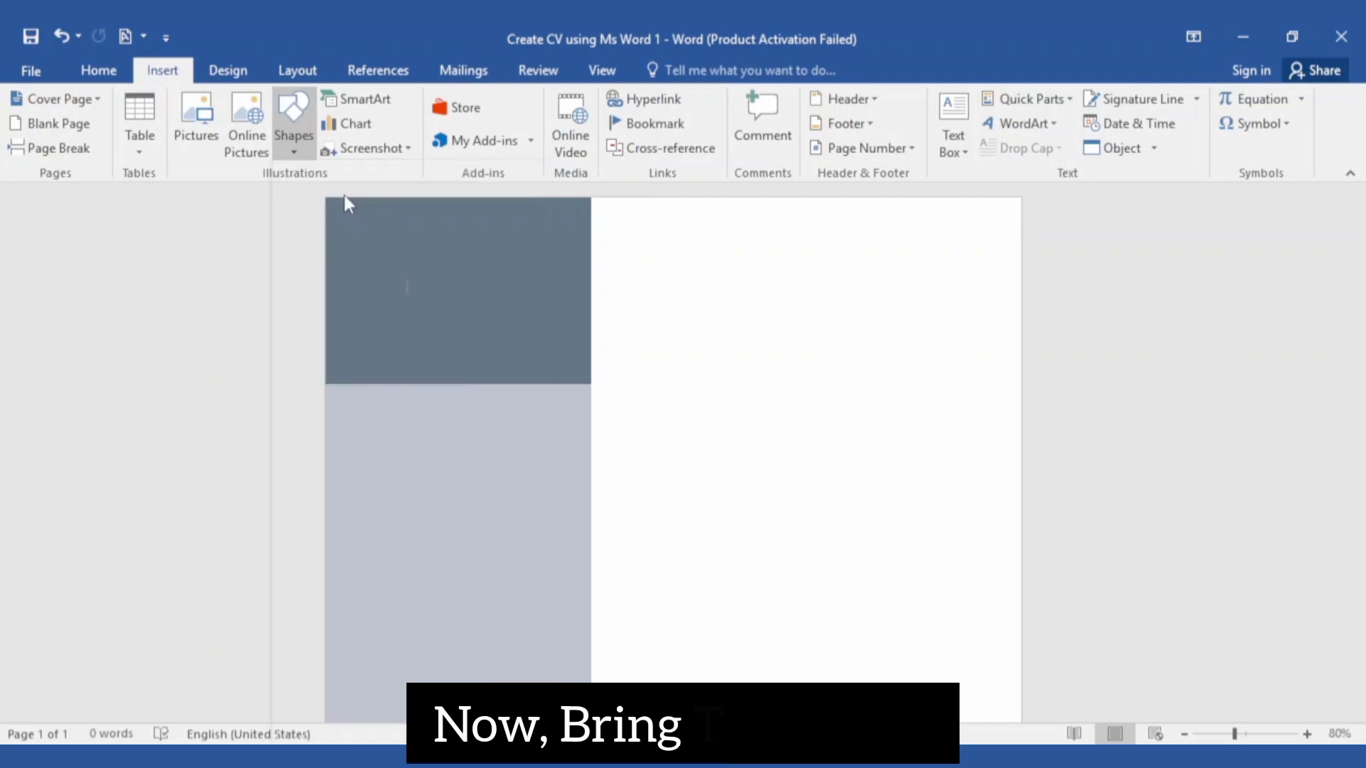
{"action": "mouse_move", "coordinate": [603, 416]}
{"action": "left_mouse_down"}
{"action": "mouse_move", "coordinate": [861, 282]}
{"action": "mouse_move", "coordinate": [873, 295]}
{"action": "left_mouse_up"}
{"action": "left_click", "coordinate": [1265, 107]}
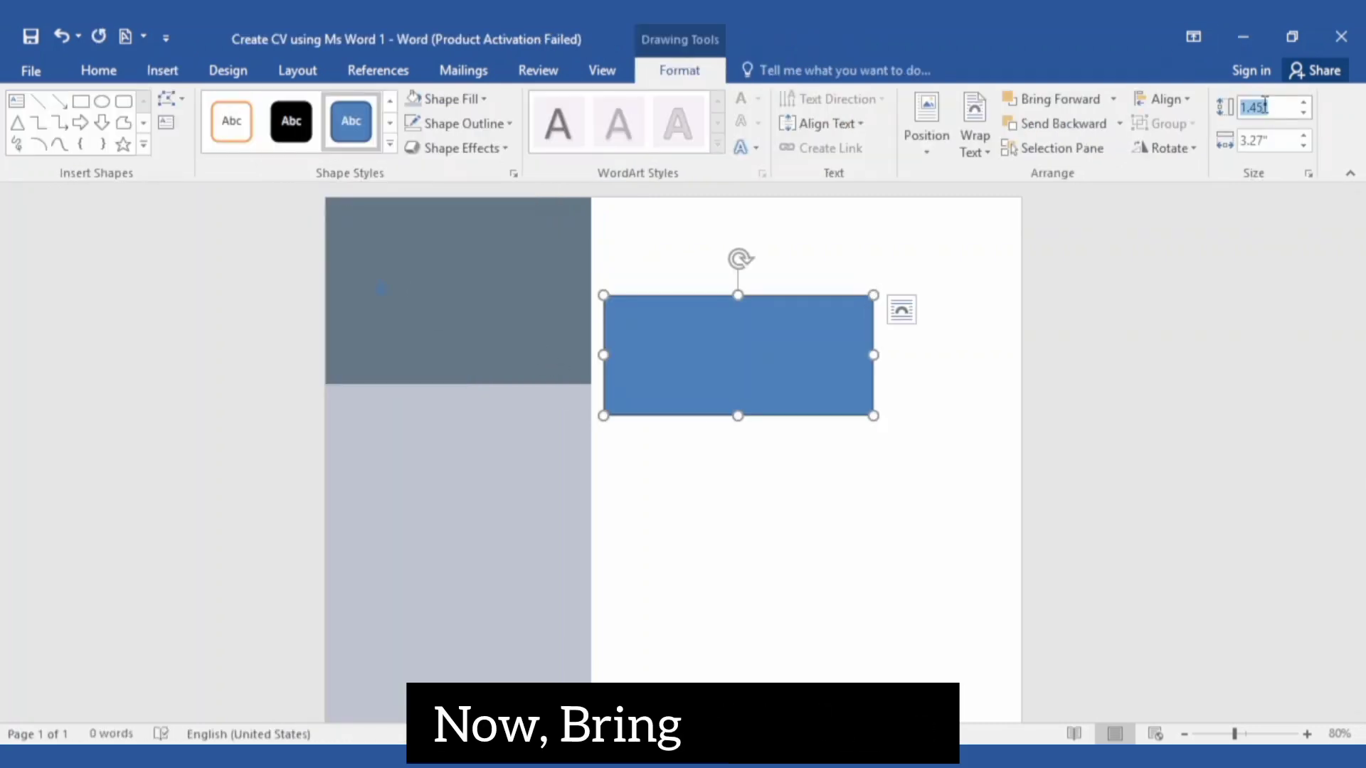
{"action": "type", "text": "1"}
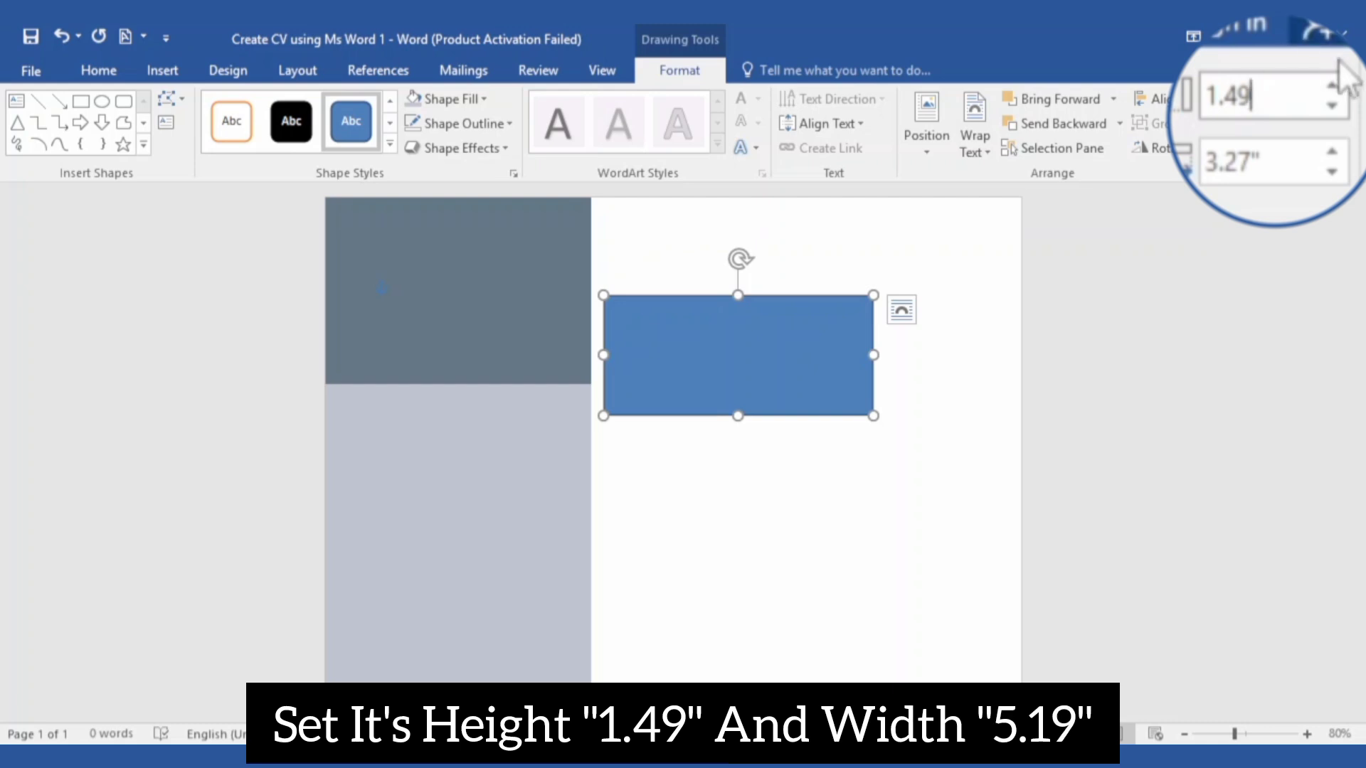
{"action": "type", "text": ".49"}
{"action": "left_click", "coordinate": [1293, 155]}
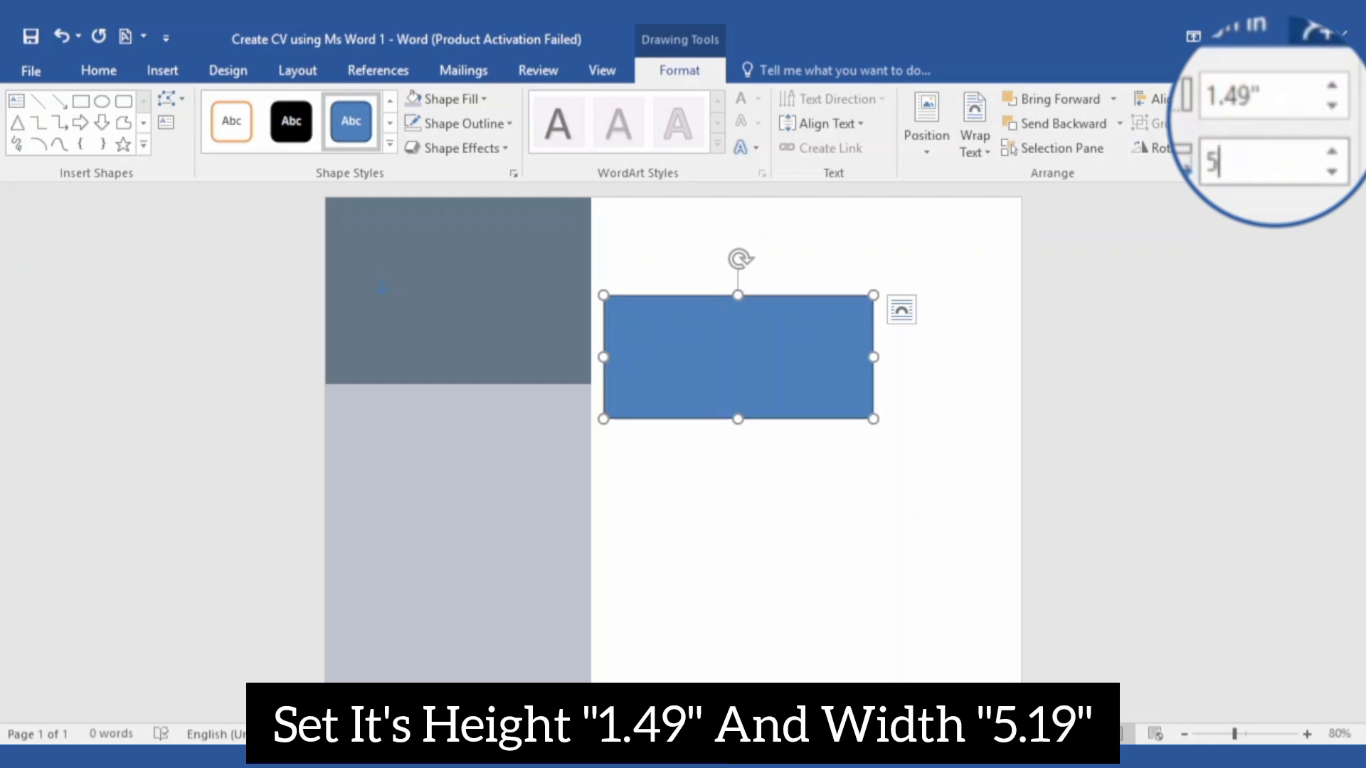
{"action": "type", "text": "5.19"}
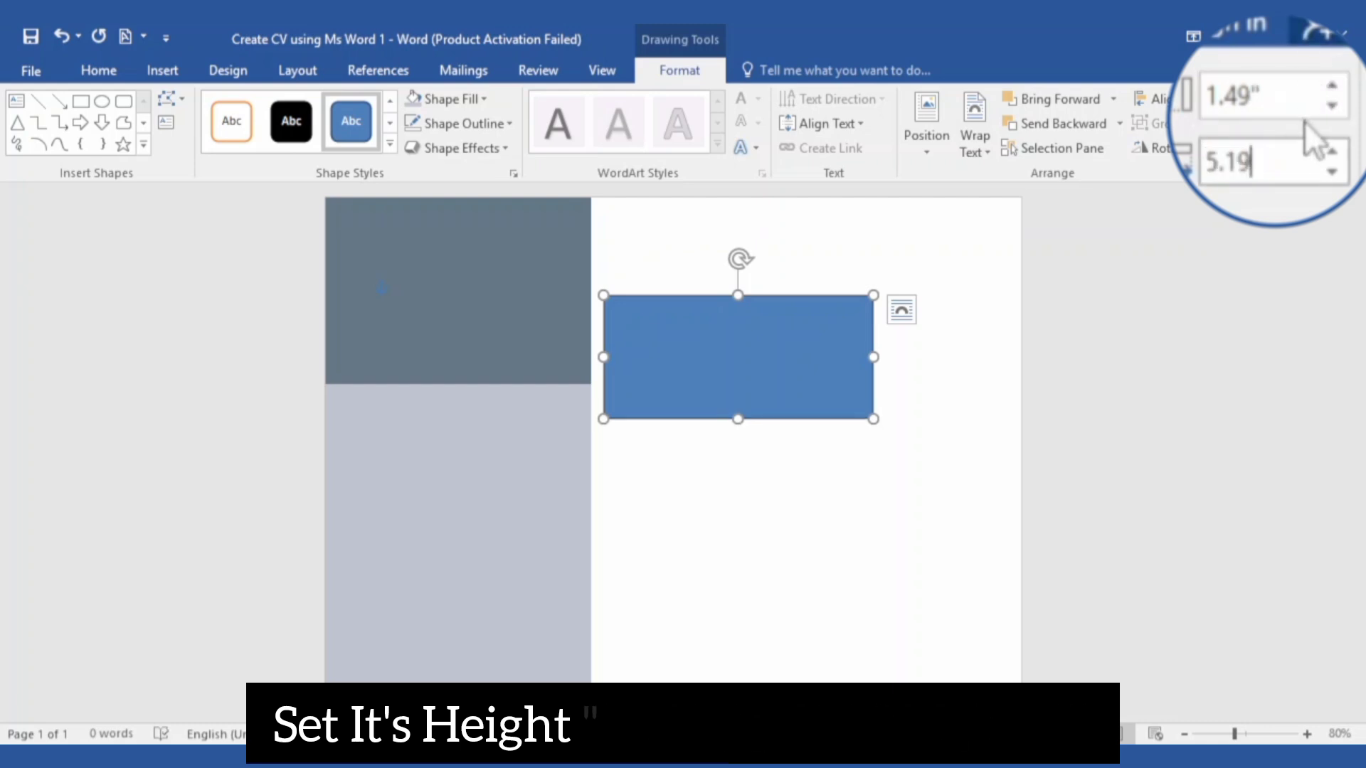
{"action": "key", "text": "Return"}
{"action": "left_click_drag", "start_coordinate": [900, 308], "coordinate": [887, 234]}
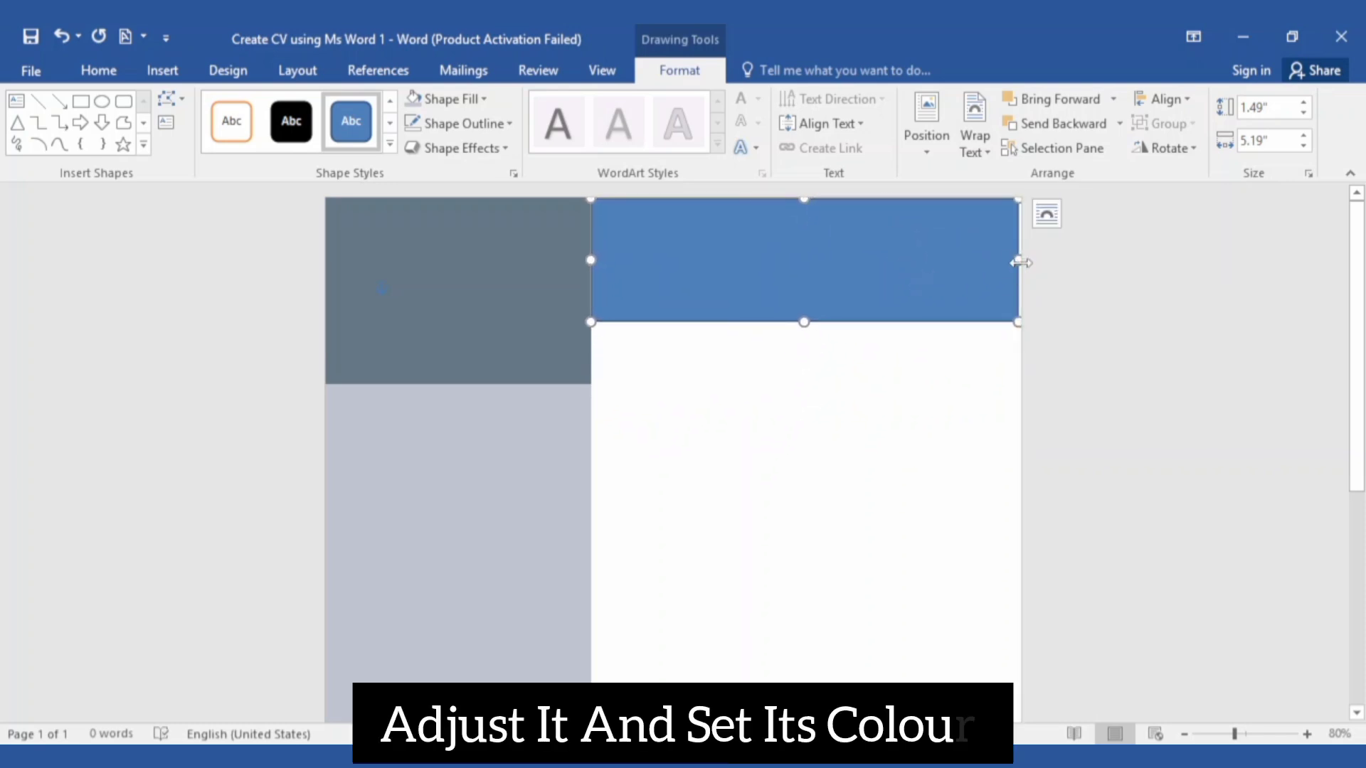
Remove the top band's border and fill it pale grey
{"action": "left_click", "coordinate": [458, 123]}
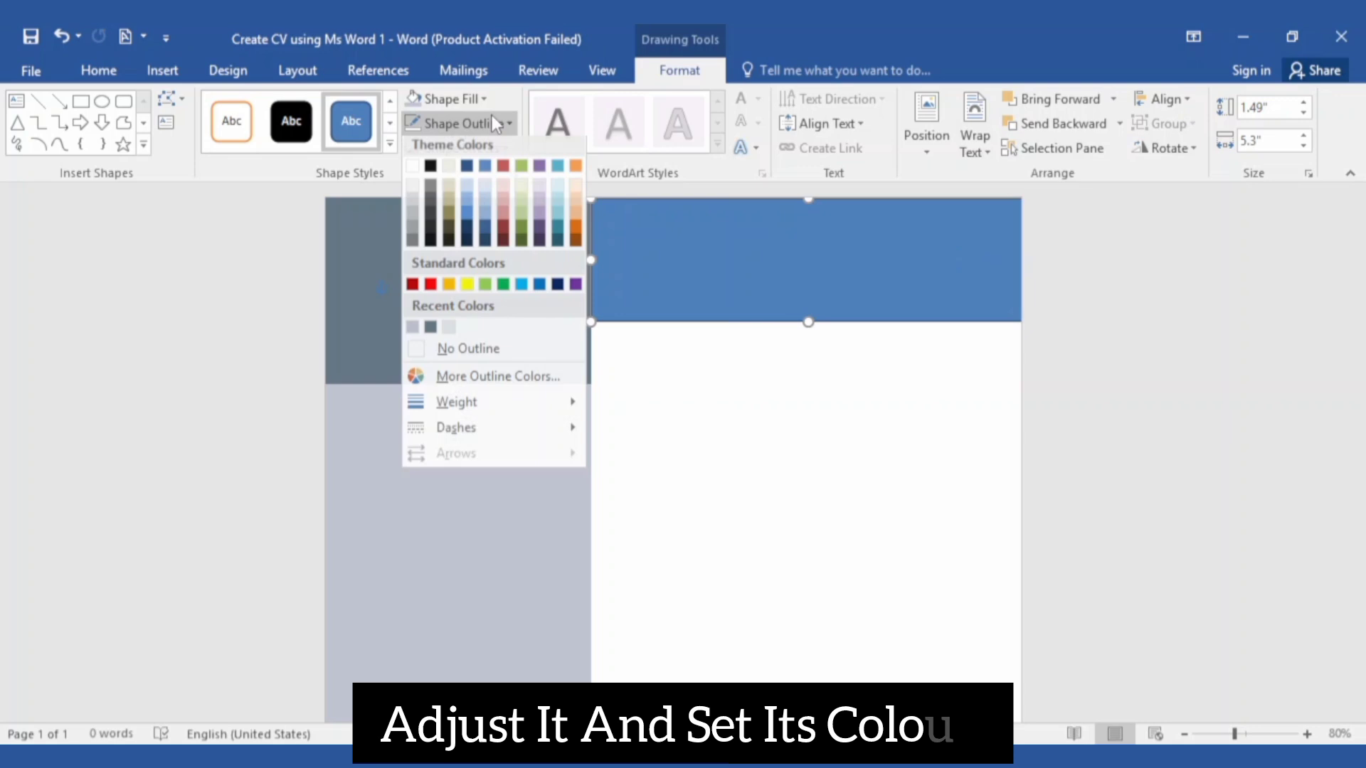
{"action": "left_click", "coordinate": [491, 348]}
{"action": "left_click", "coordinate": [458, 106]}
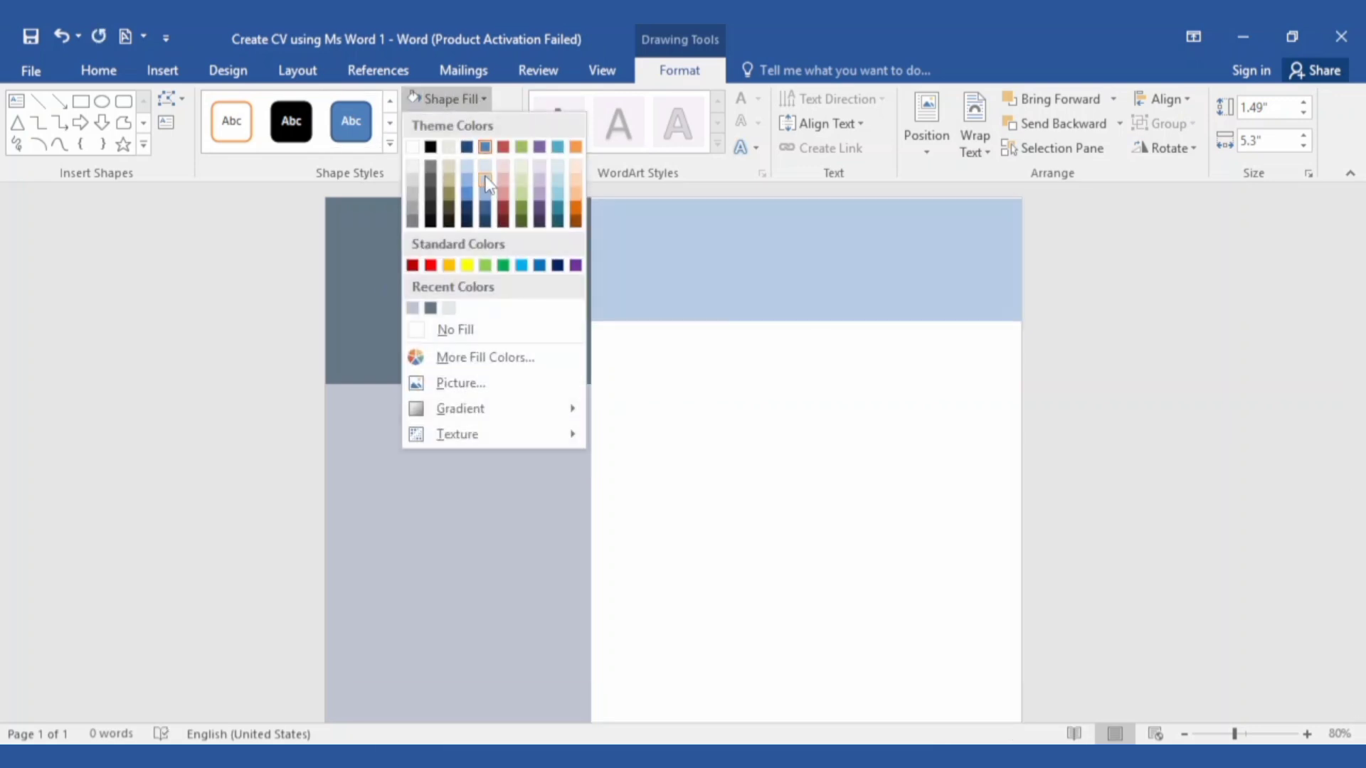
{"action": "left_click", "coordinate": [449, 311]}
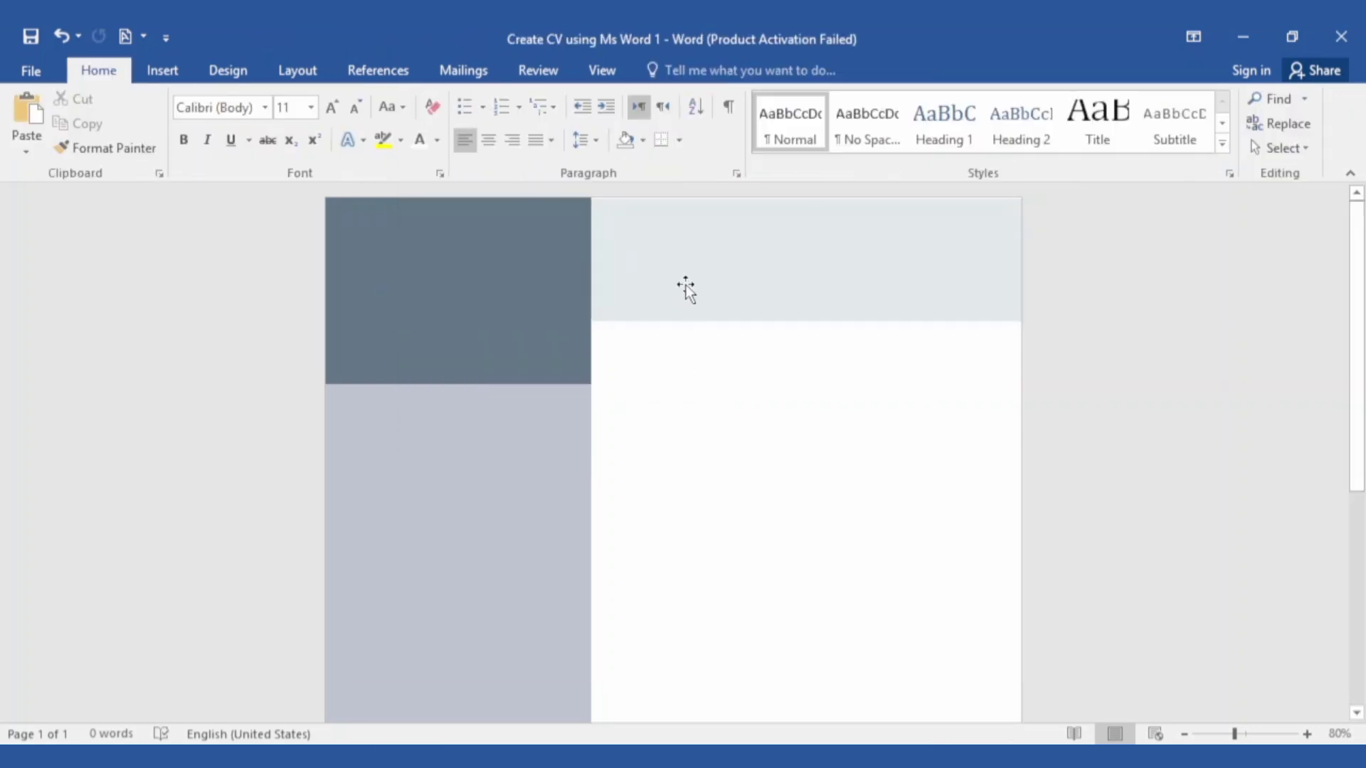
Draw a text box on the slate block with no fill and no outline
{"action": "left_click", "coordinate": [169, 71]}
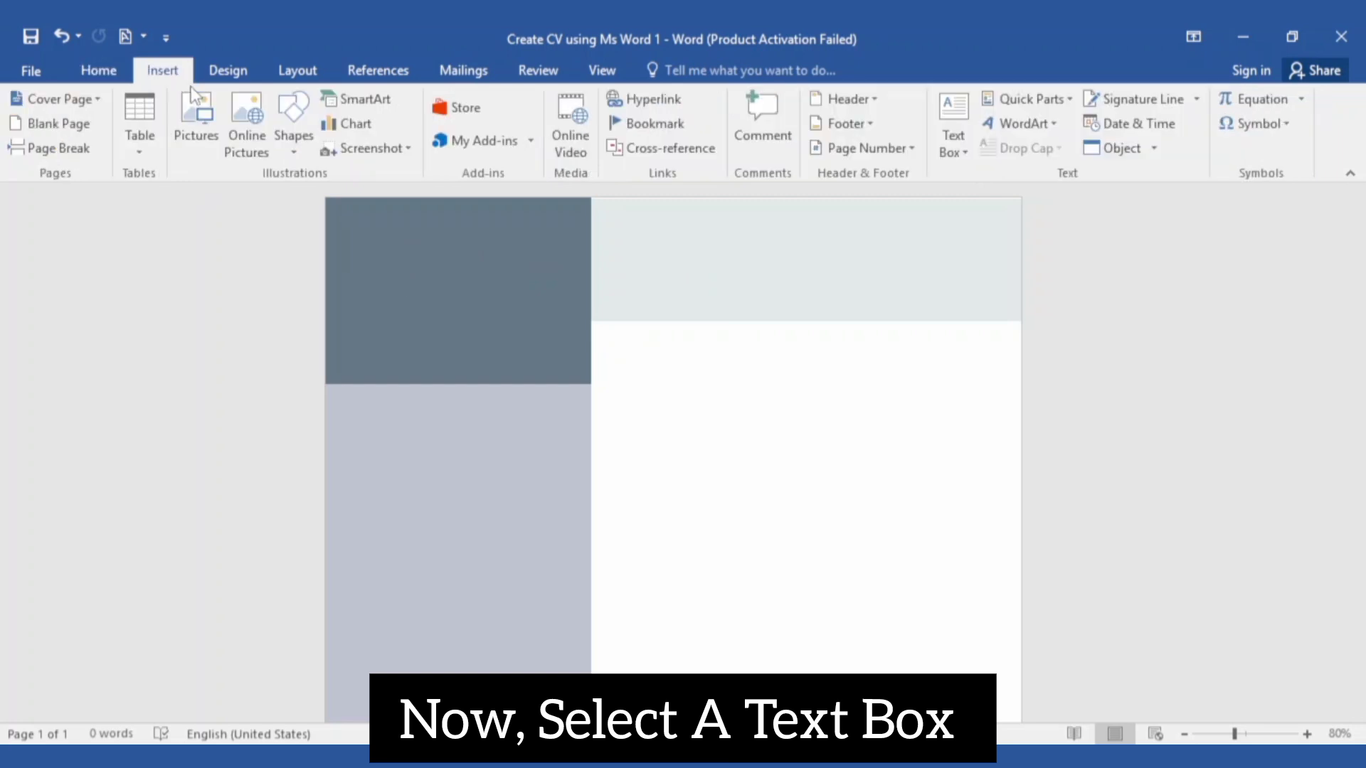
{"action": "left_click", "coordinate": [293, 135]}
{"action": "left_click", "coordinate": [286, 272]}
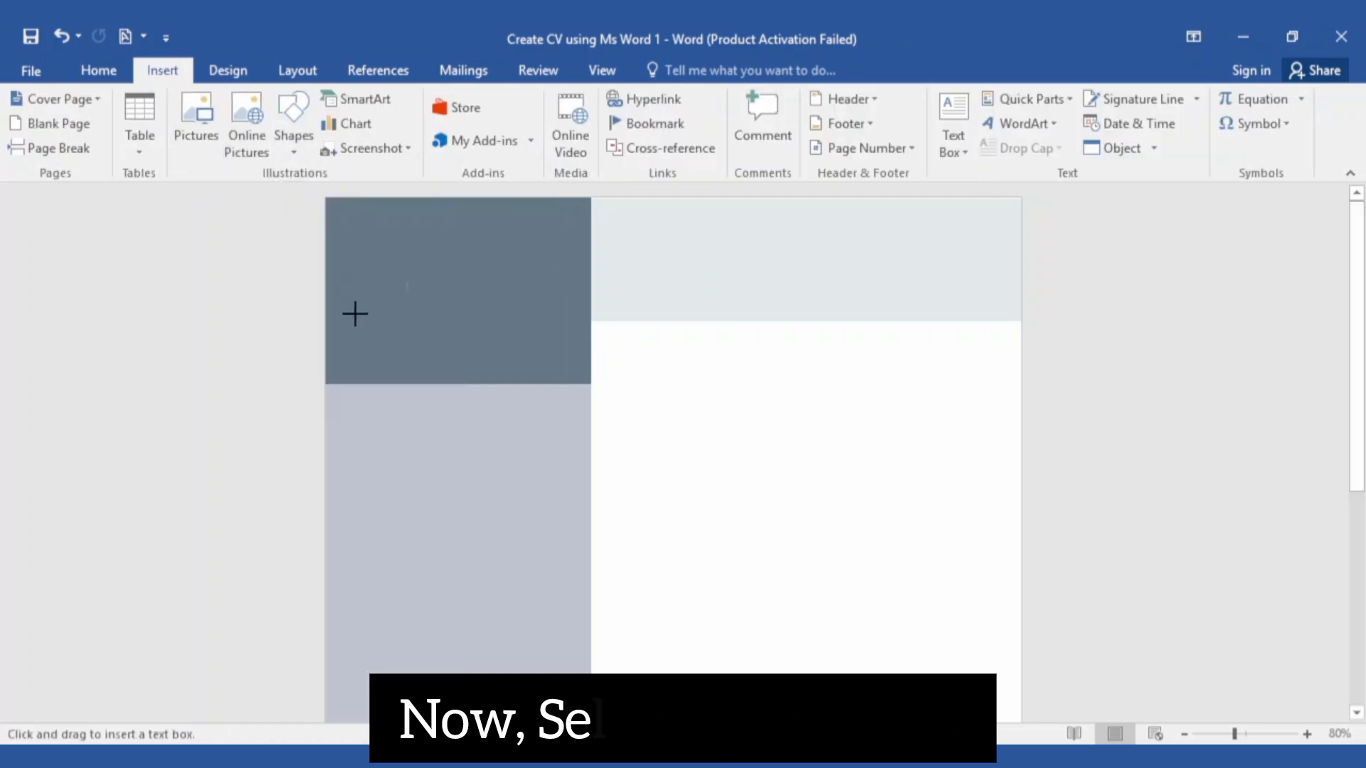
{"action": "left_click_drag", "start_coordinate": [354, 315], "coordinate": [445, 280]}
{"action": "left_click_drag", "start_coordinate": [518, 252], "coordinate": [520, 252]}
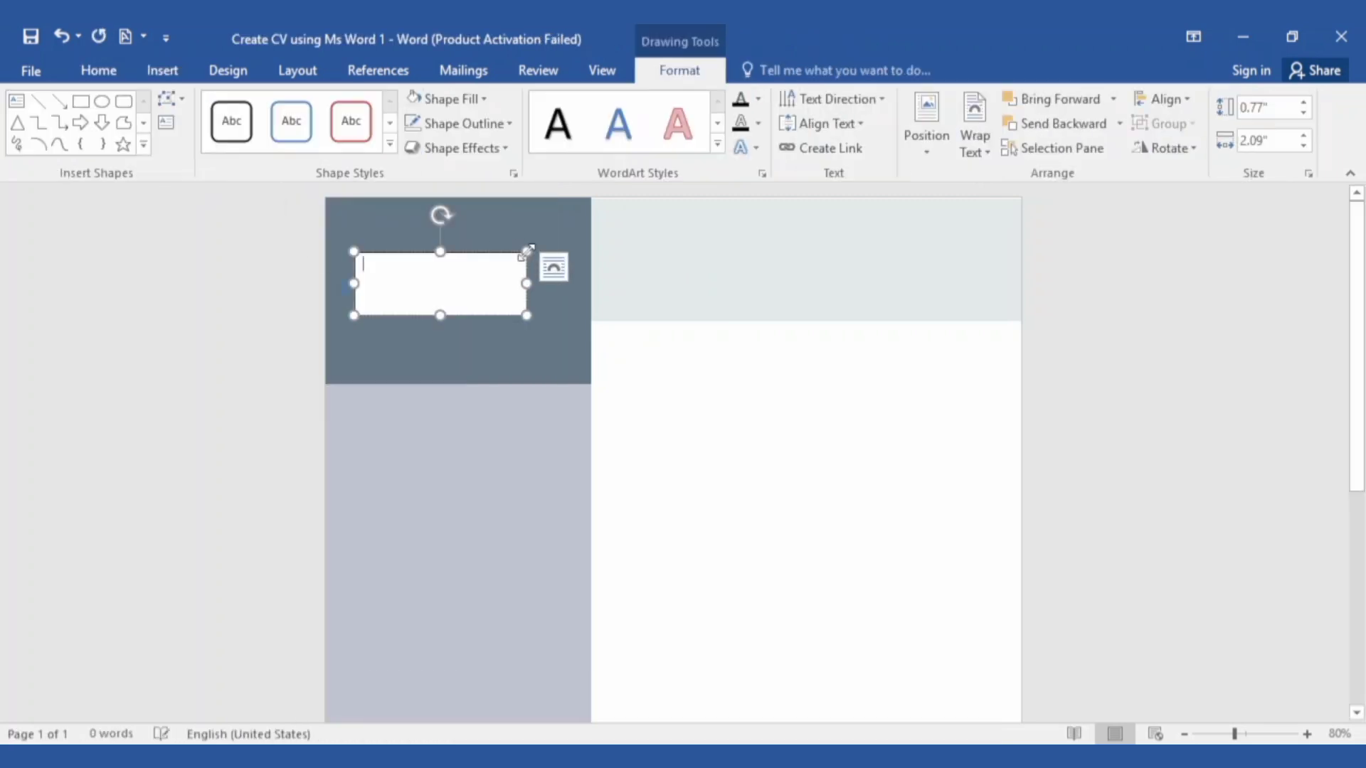
{"action": "left_click", "coordinate": [448, 99]}
{"action": "left_click", "coordinate": [487, 334]}
{"action": "left_click", "coordinate": [485, 127]}
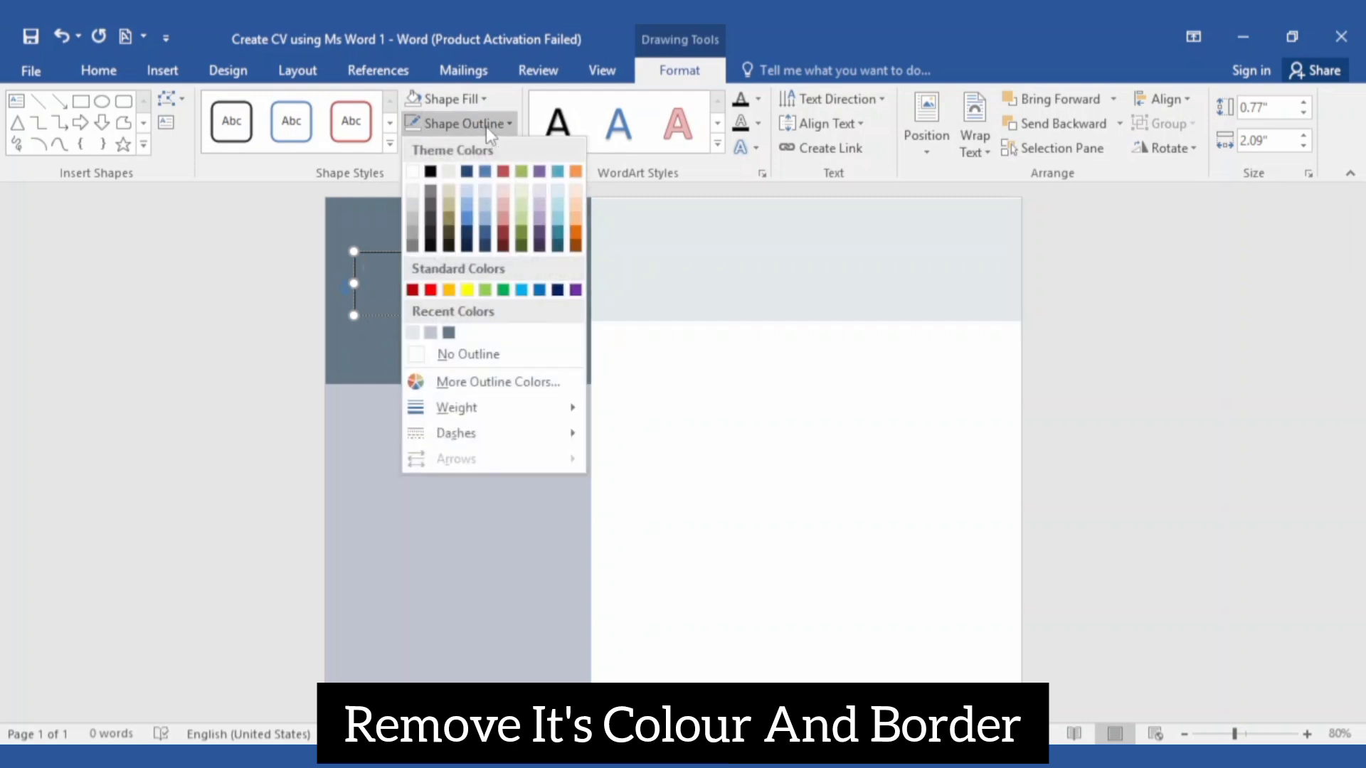
{"action": "left_click", "coordinate": [502, 349]}
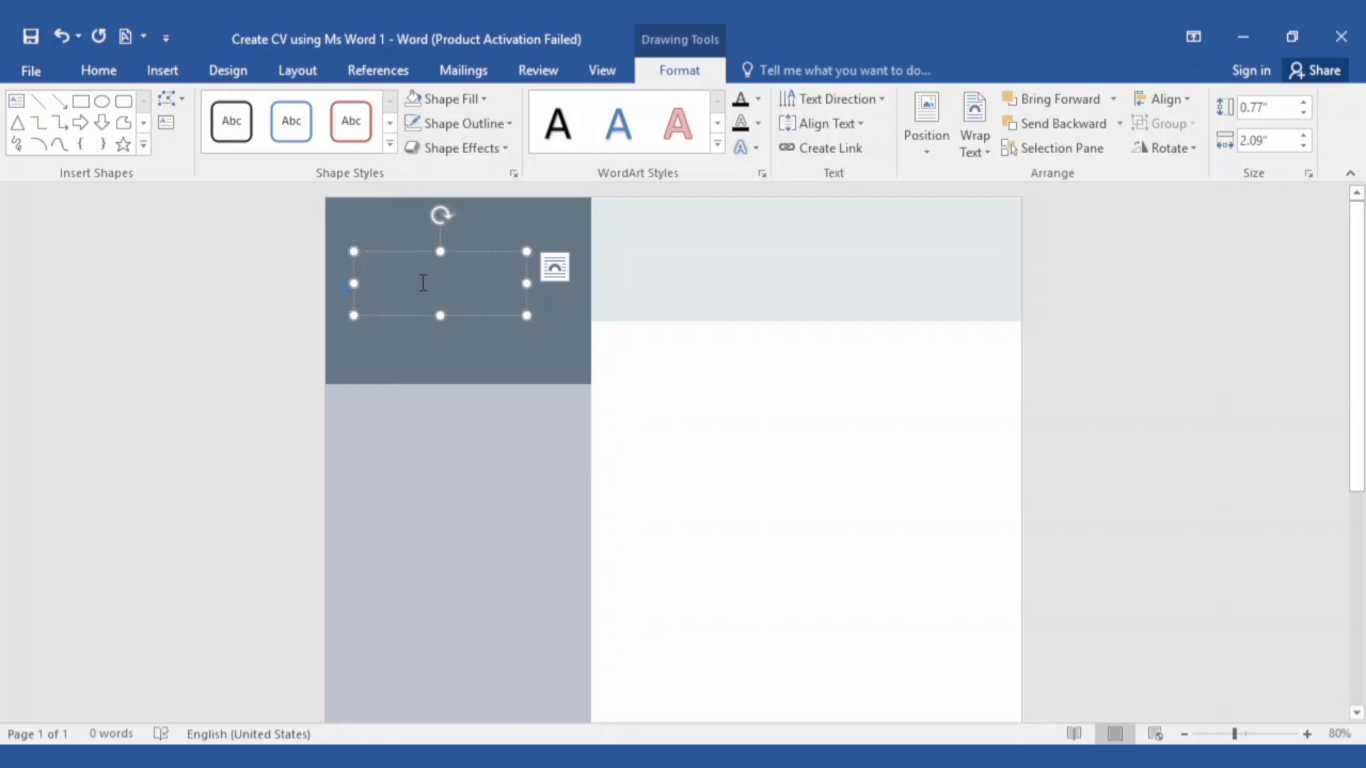
Type ABOUT ME in white, bold 36 pt Tahoma, widening the box to keep one line
{"action": "type", "text": "ABOUT ME"}
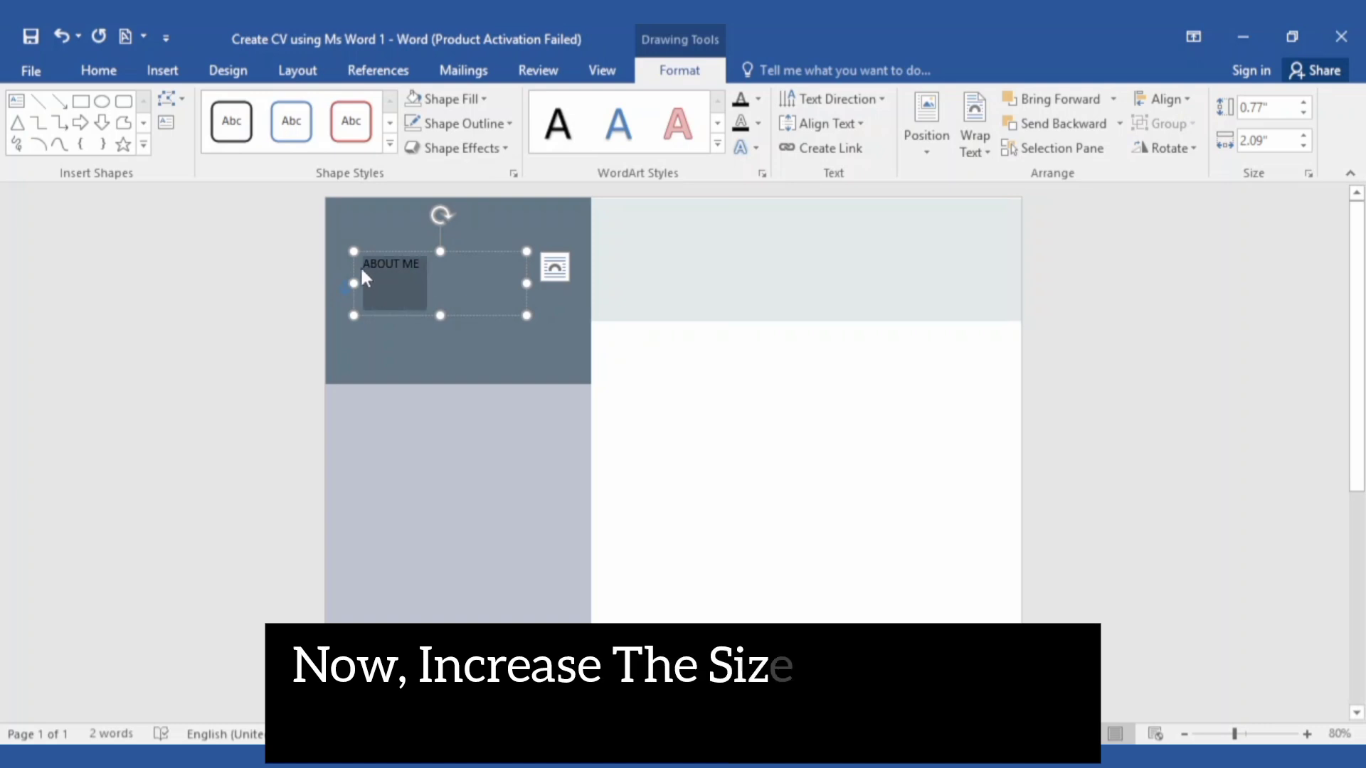
{"action": "left_click", "coordinate": [98, 70]}
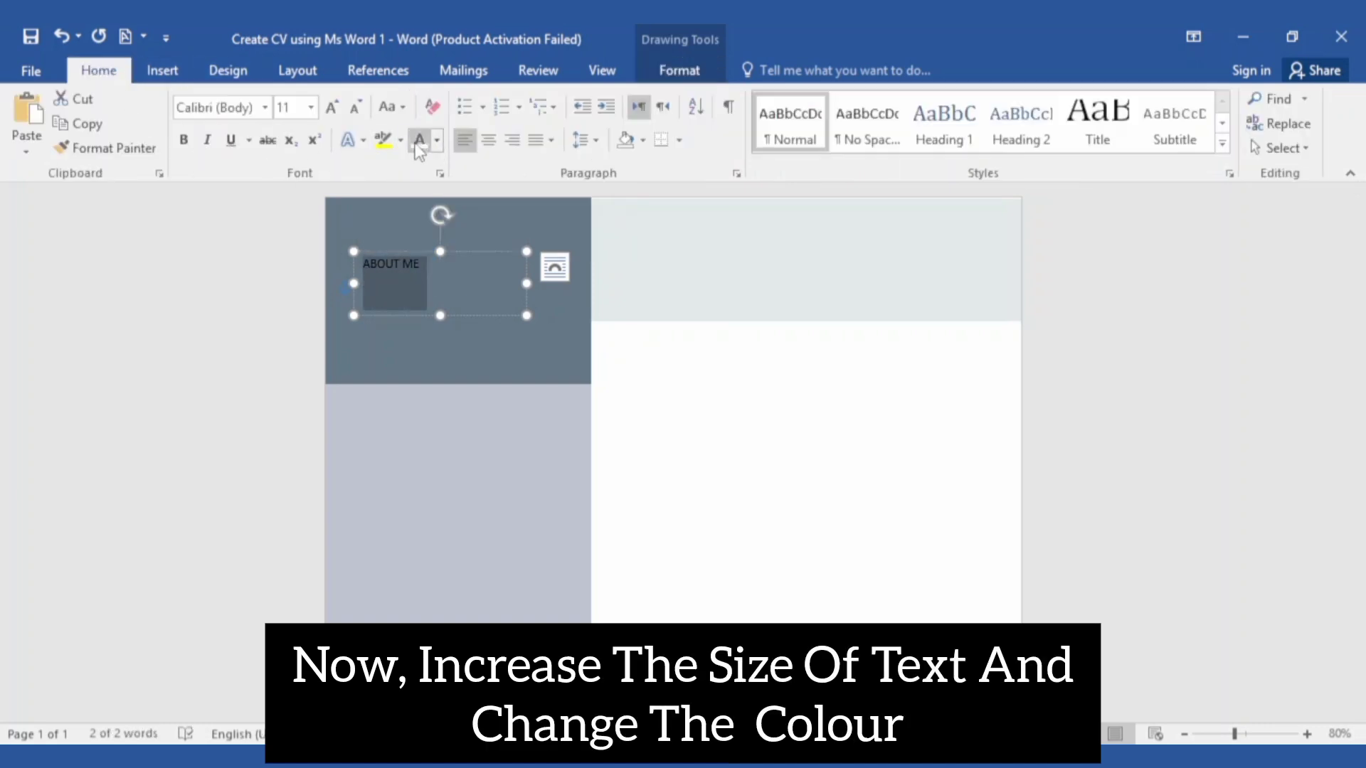
{"action": "left_click", "coordinate": [437, 140]}
{"action": "left_click", "coordinate": [424, 214]}
{"action": "left_click", "coordinate": [311, 107]}
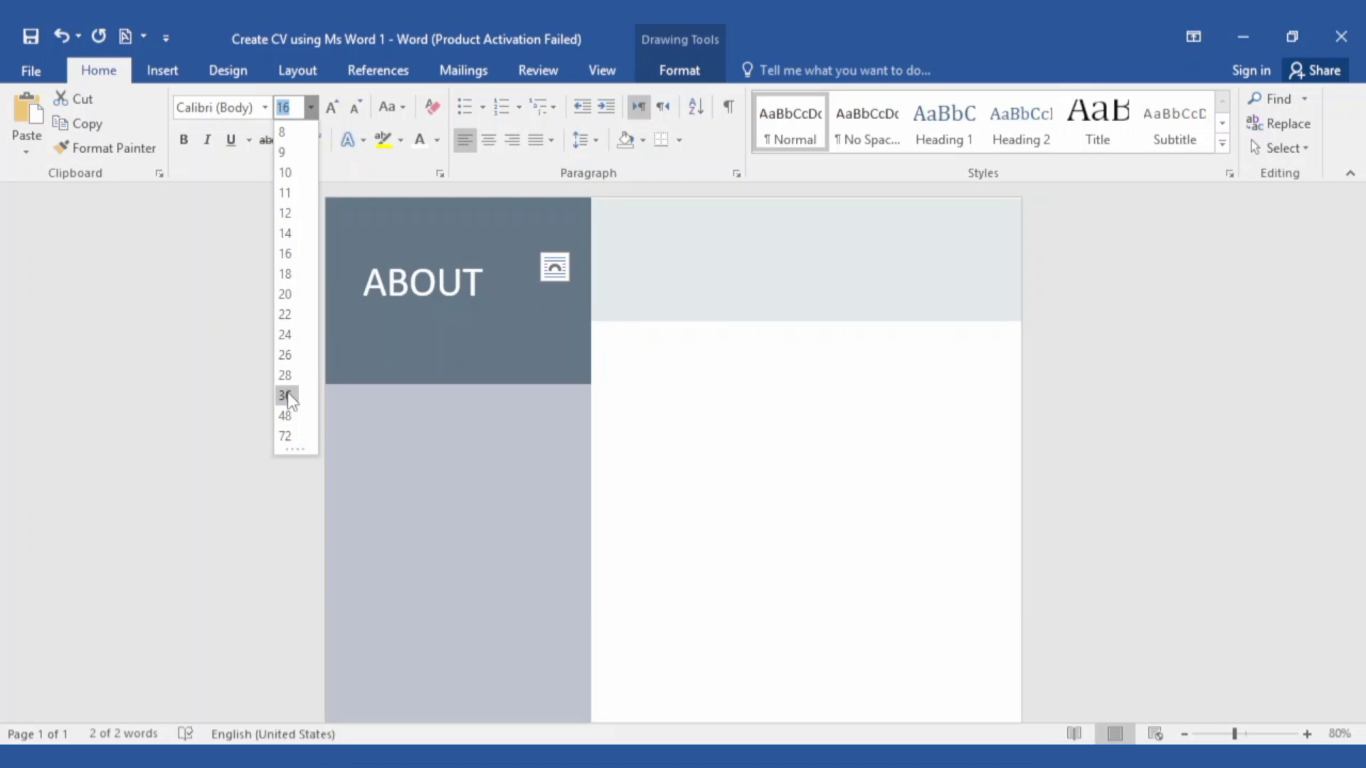
{"action": "left_click", "coordinate": [287, 396]}
{"action": "left_click_drag", "start_coordinate": [525, 284], "coordinate": [560, 282]}
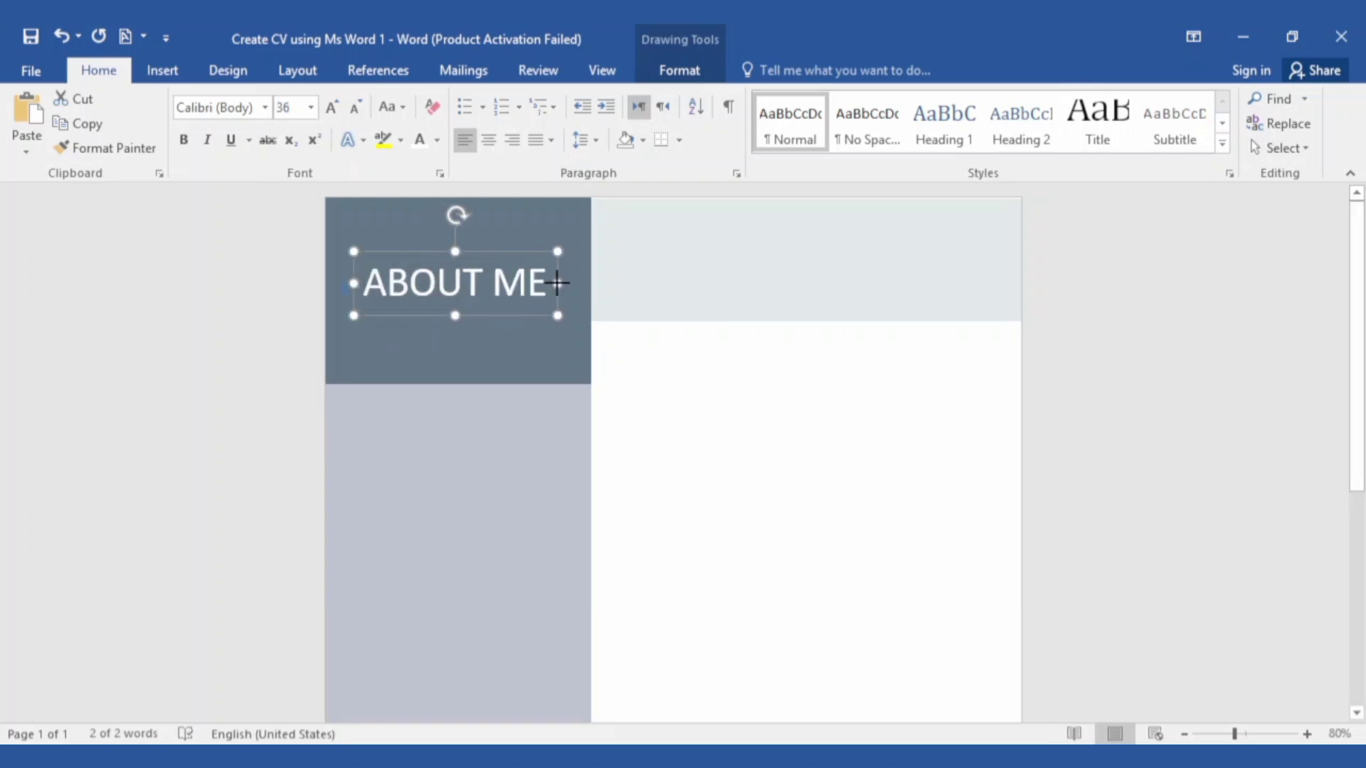
{"action": "left_click", "coordinate": [264, 106]}
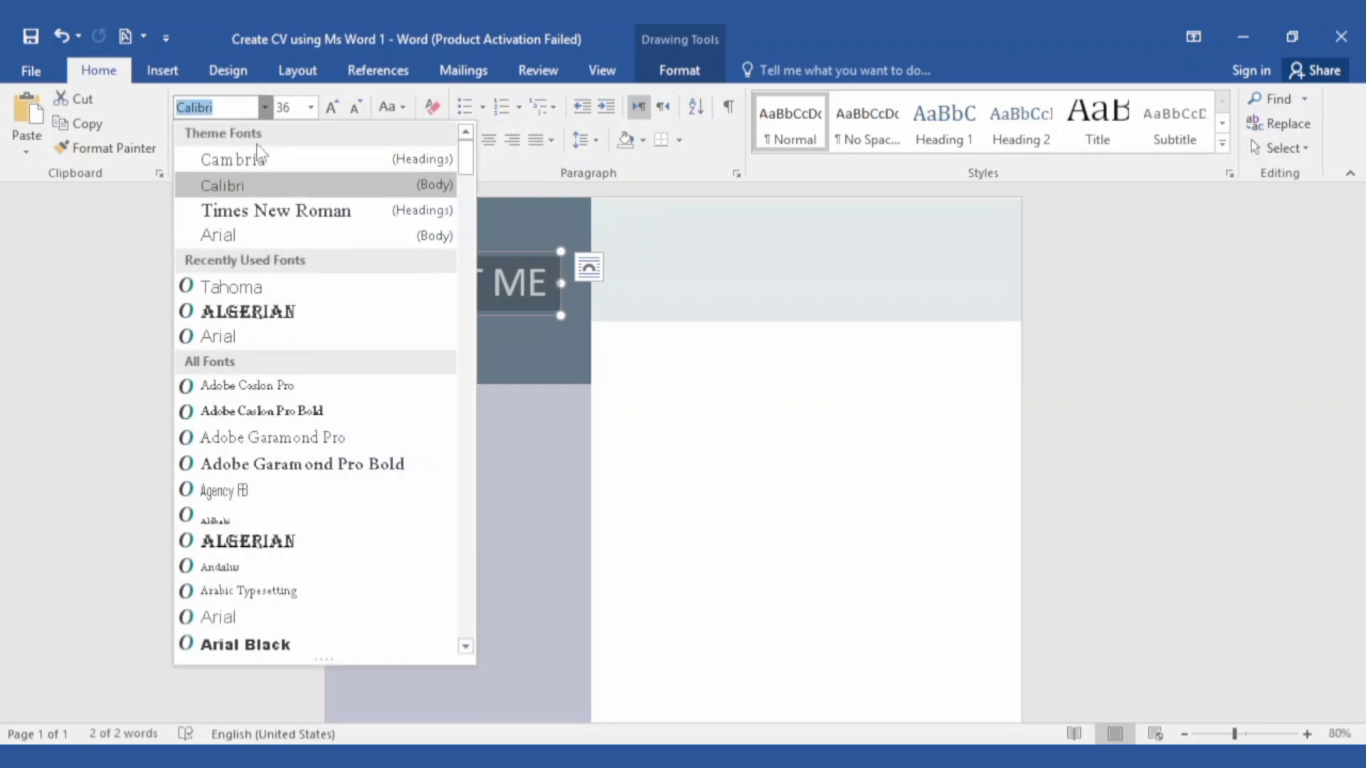
{"action": "type", "text": "Tahoma"}
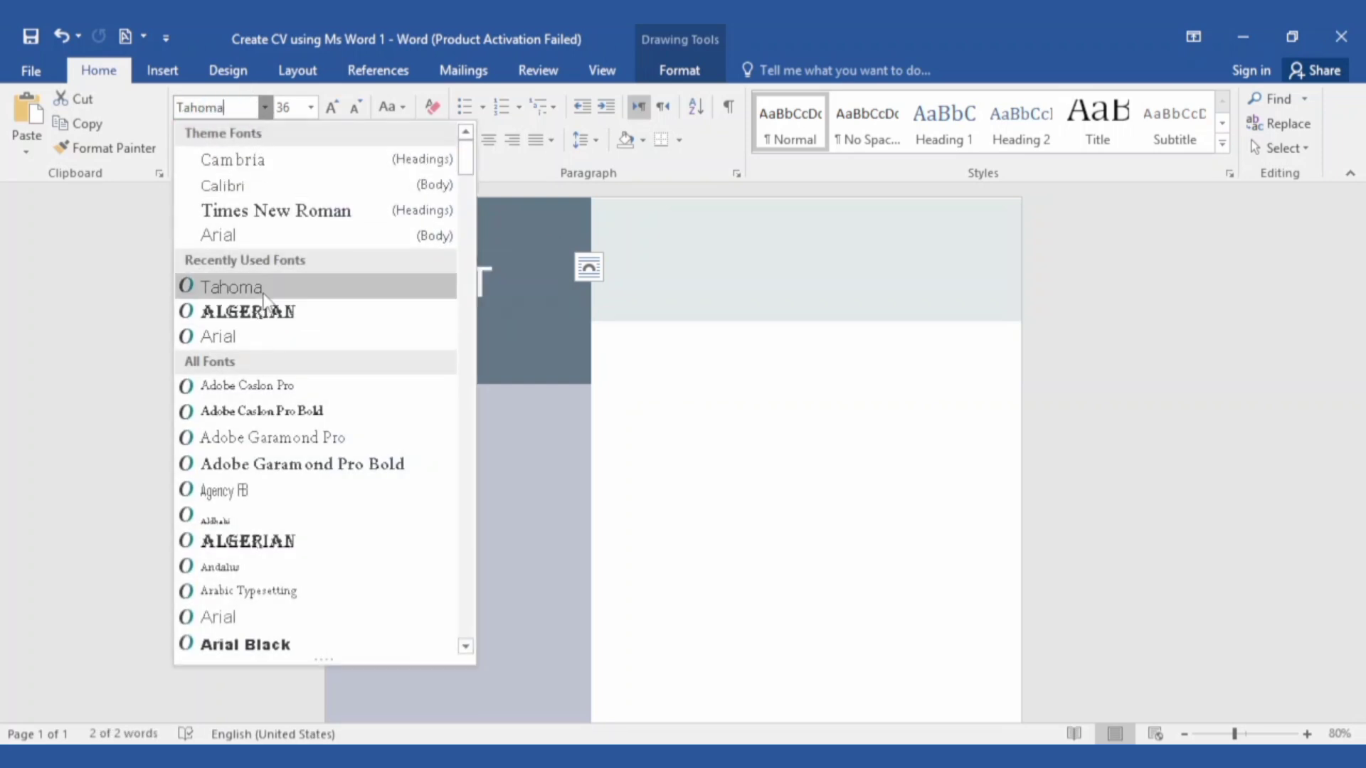
{"action": "left_click", "coordinate": [264, 293]}
{"action": "left_click_drag", "start_coordinate": [562, 281], "coordinate": [567, 281]}
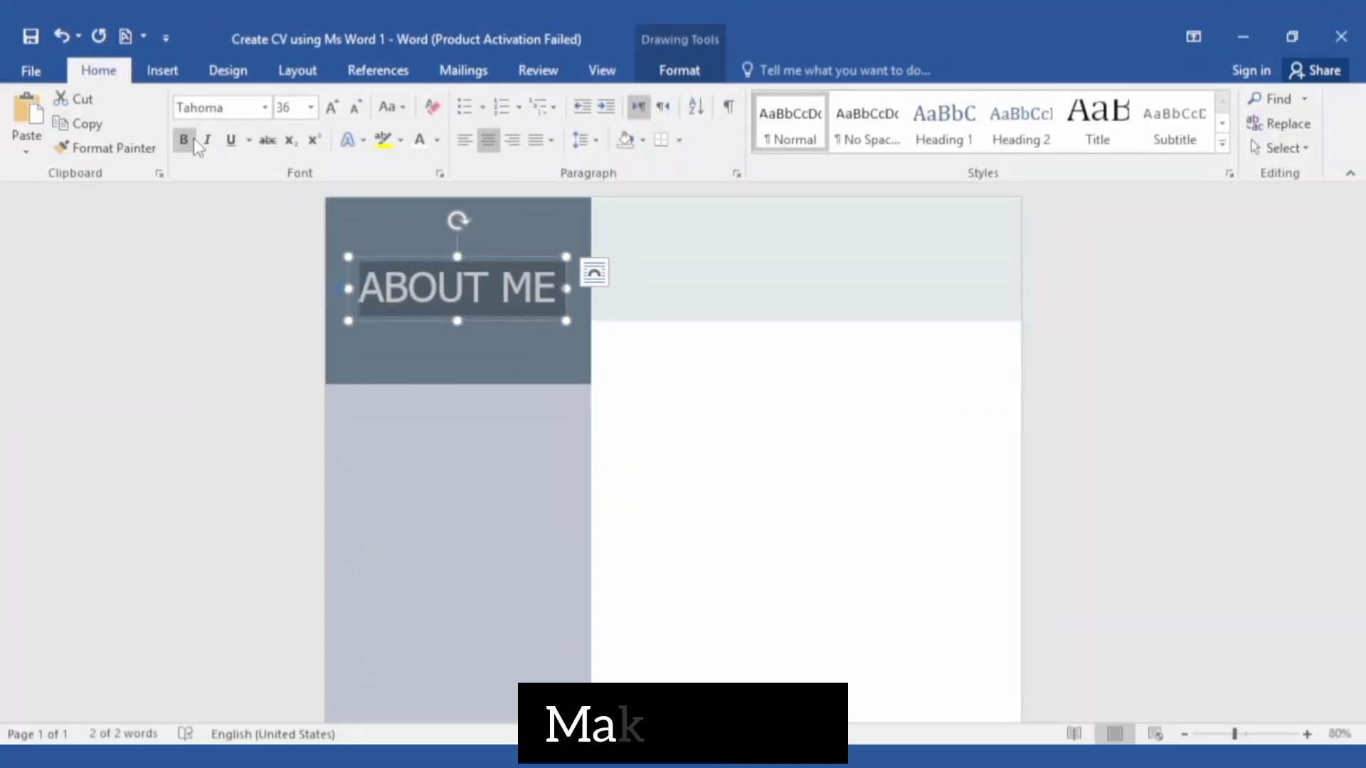
{"action": "left_click", "coordinate": [192, 139]}
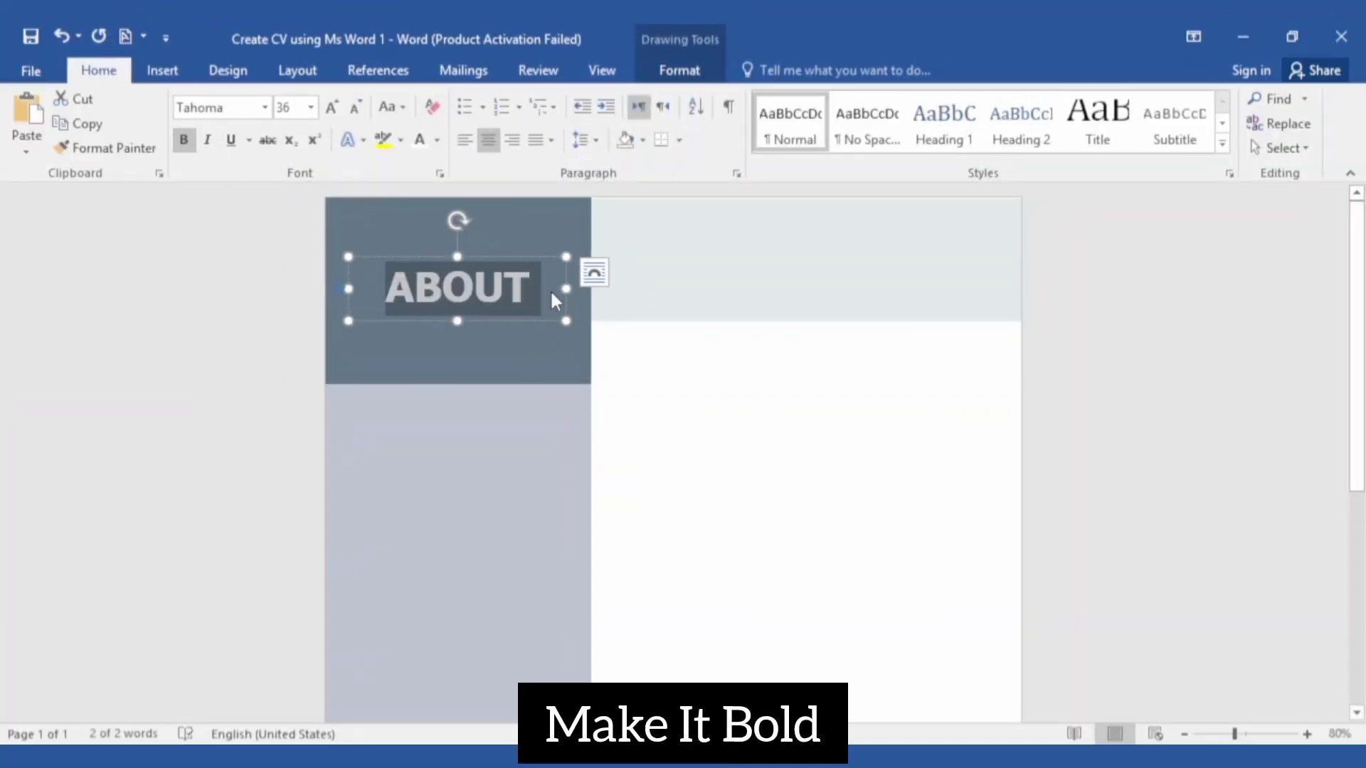
{"action": "left_click_drag", "start_coordinate": [566, 288], "coordinate": [588, 288]}
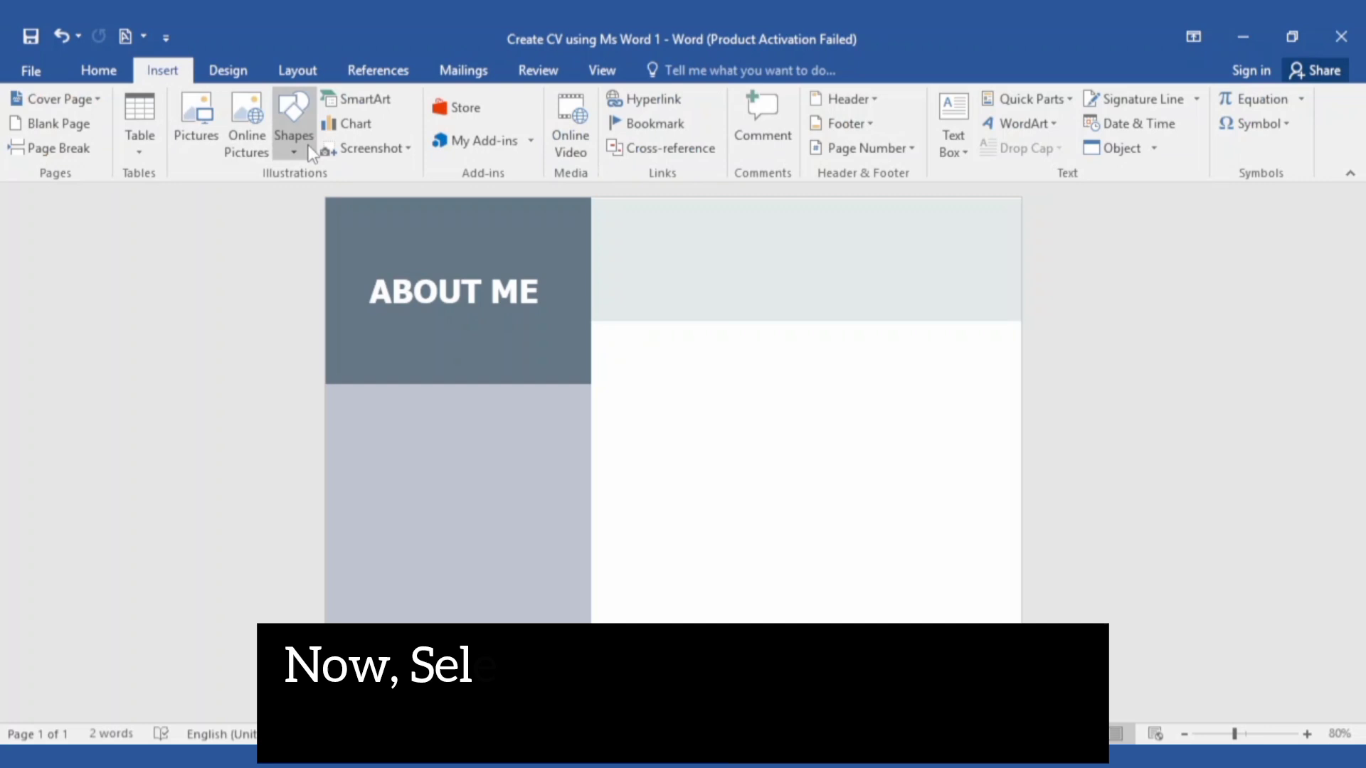
Draw and size a text box in the pale top band with no fill and no outline
{"action": "left_click", "coordinate": [294, 124]}
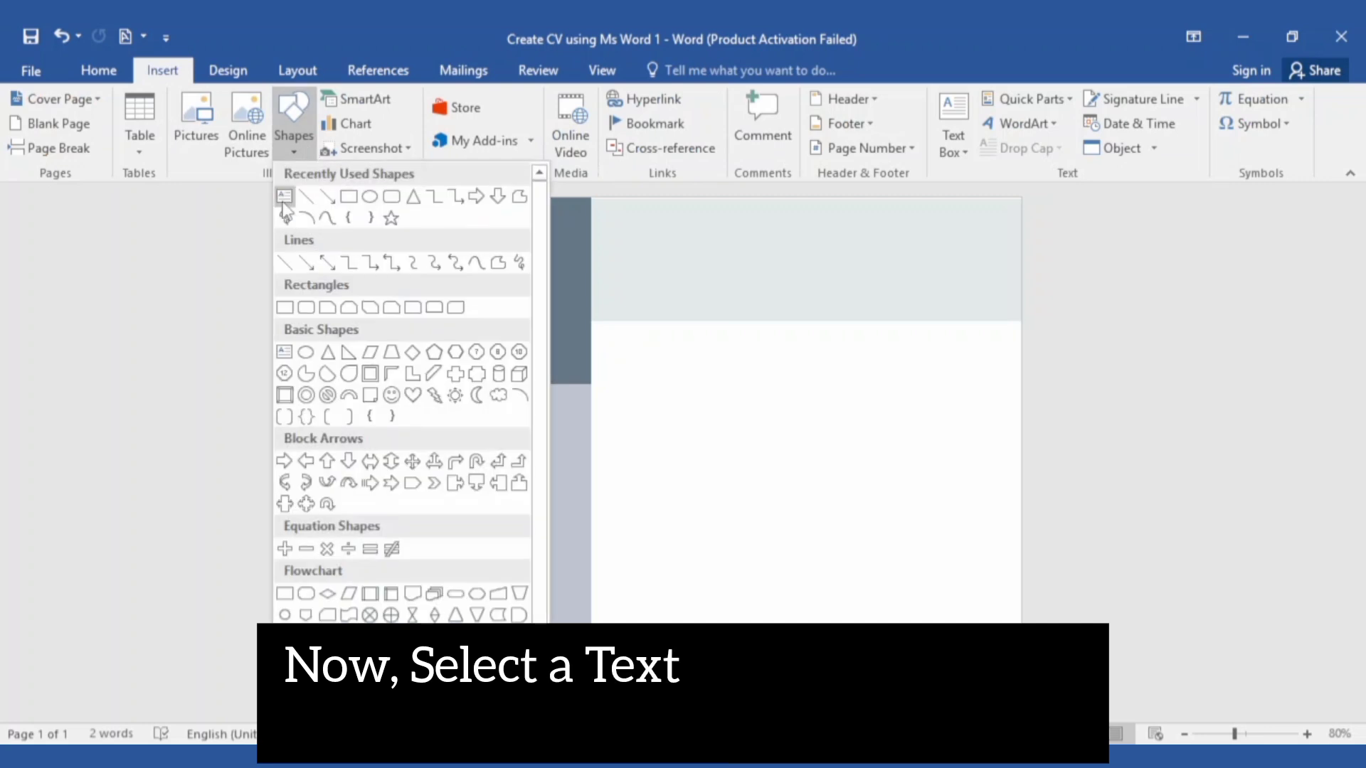
{"action": "left_click", "coordinate": [283, 198]}
{"action": "left_click_drag", "start_coordinate": [611, 315], "coordinate": [938, 234]}
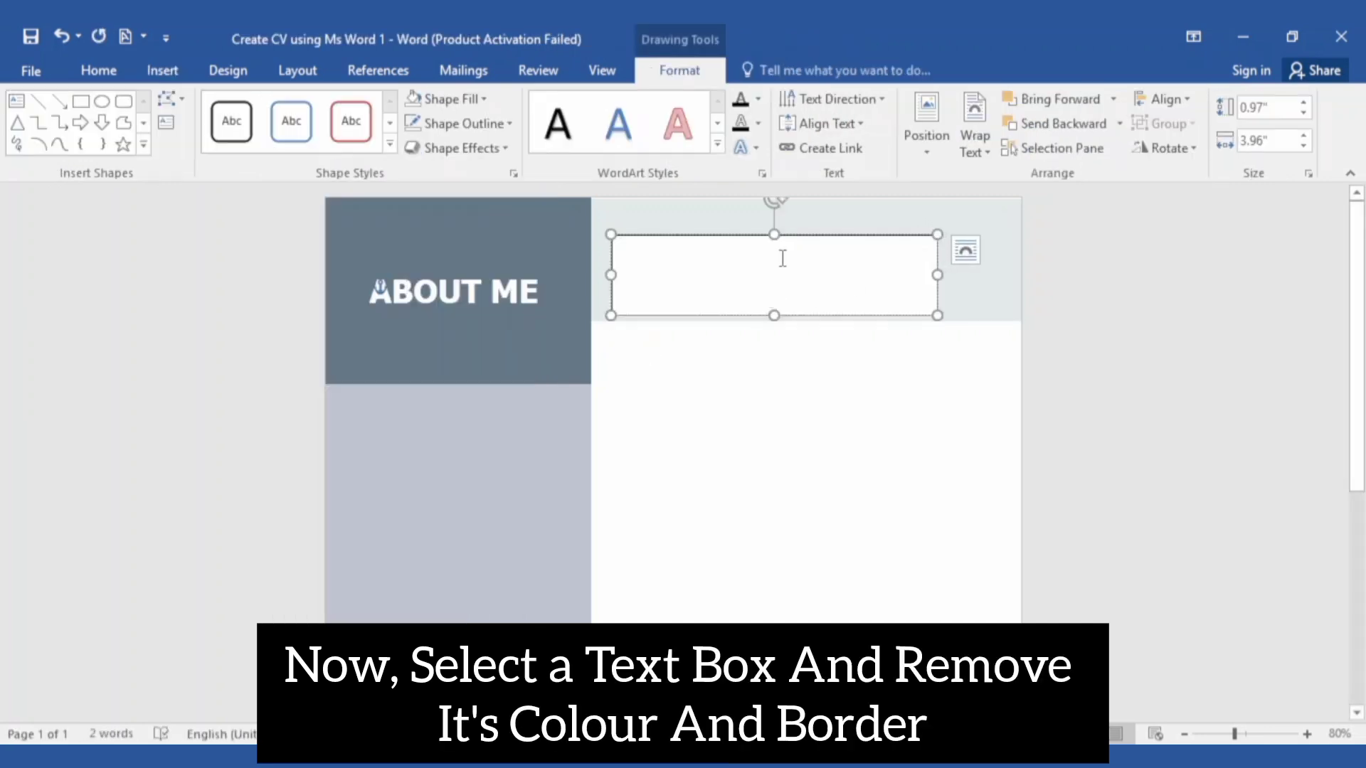
{"action": "left_click_drag", "start_coordinate": [793, 237], "coordinate": [810, 207]}
{"action": "left_click_drag", "start_coordinate": [791, 286], "coordinate": [791, 276]}
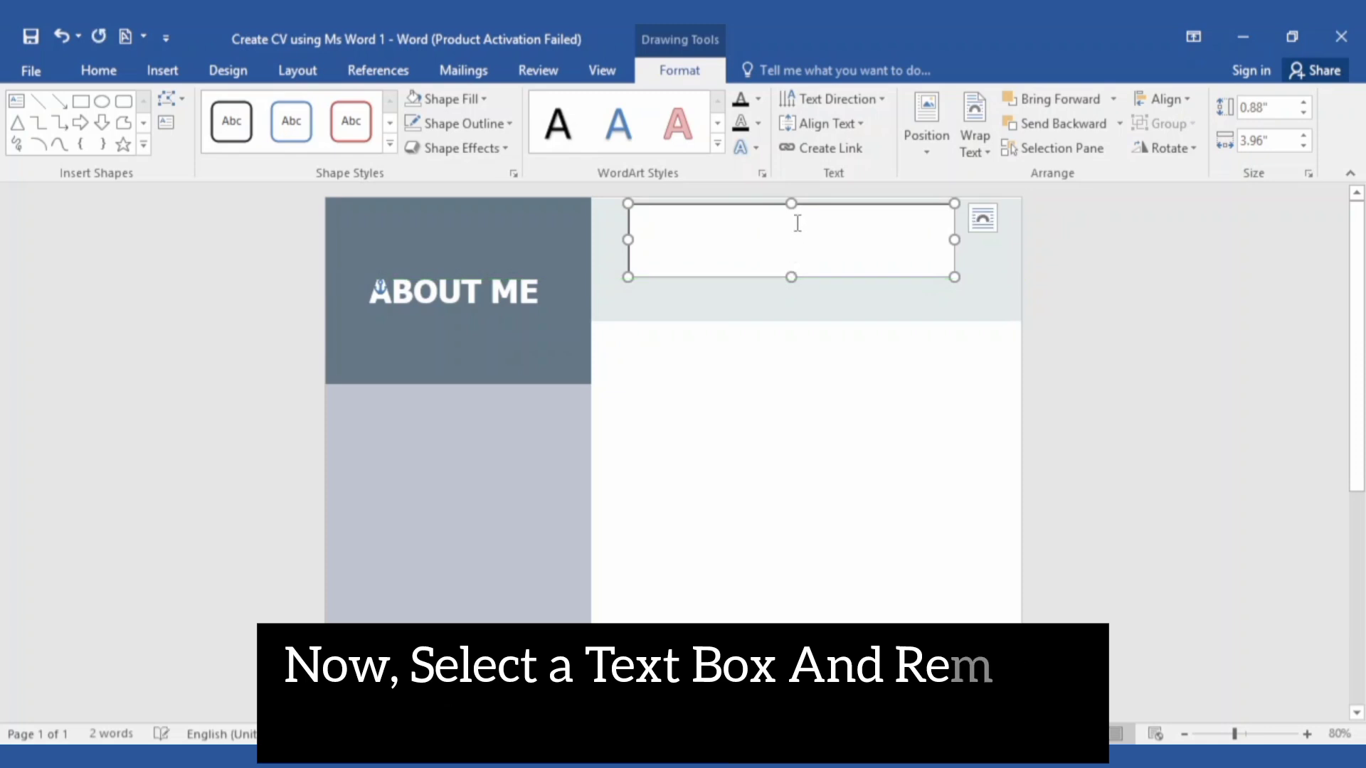
{"action": "left_click_drag", "start_coordinate": [791, 206], "coordinate": [791, 215]}
{"action": "left_click", "coordinate": [454, 98]}
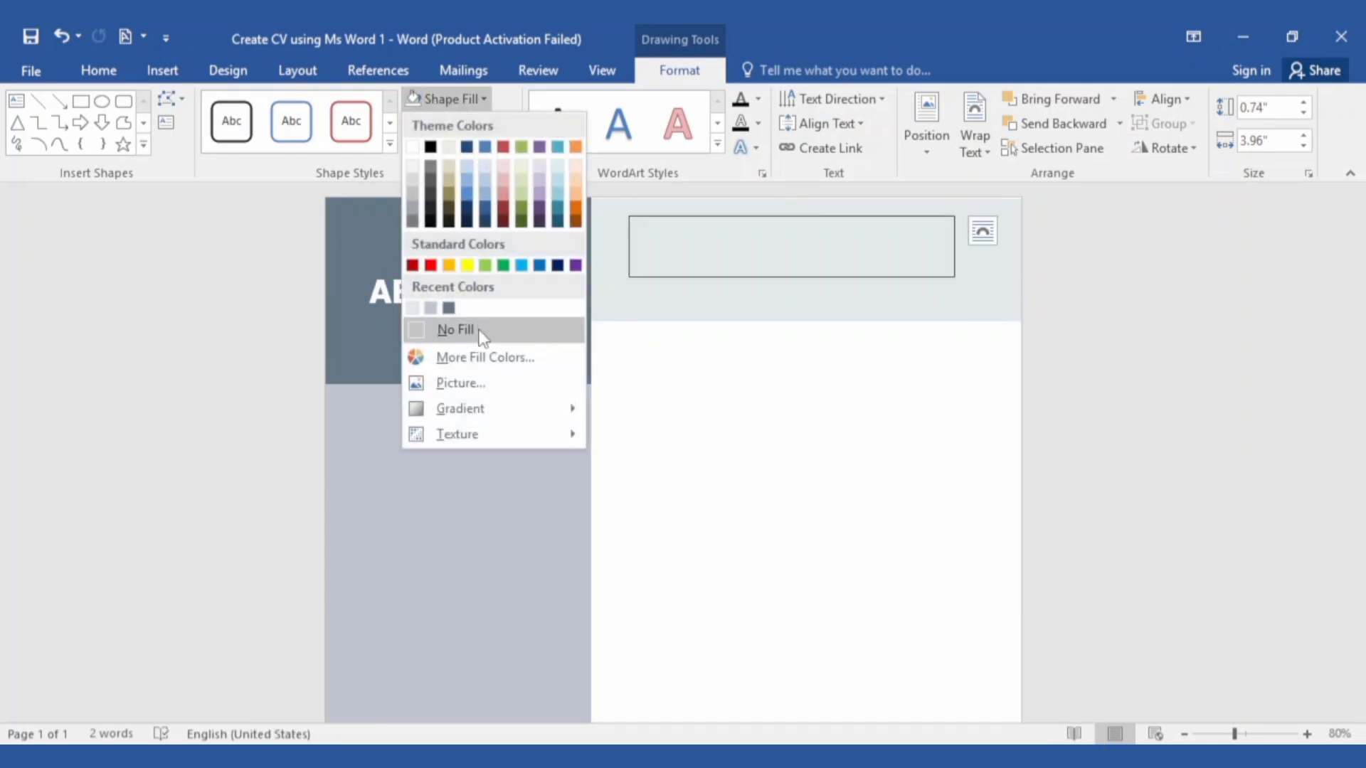
{"action": "left_click", "coordinate": [451, 327]}
{"action": "left_click", "coordinate": [481, 124]}
{"action": "left_click", "coordinate": [481, 354]}
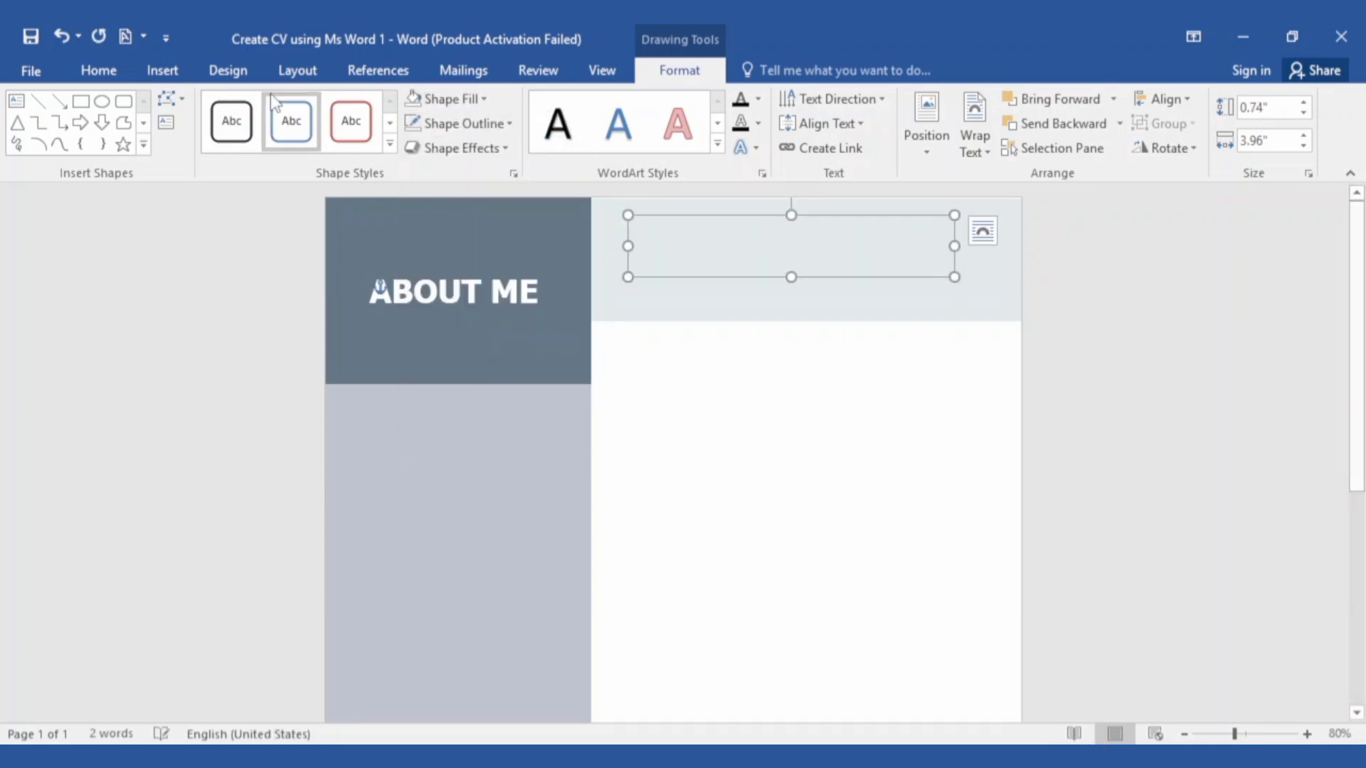
Enter the owner's name, centred in bold 48 pt Tahoma, widening the box to one line
{"action": "left_click", "coordinate": [99, 70]}
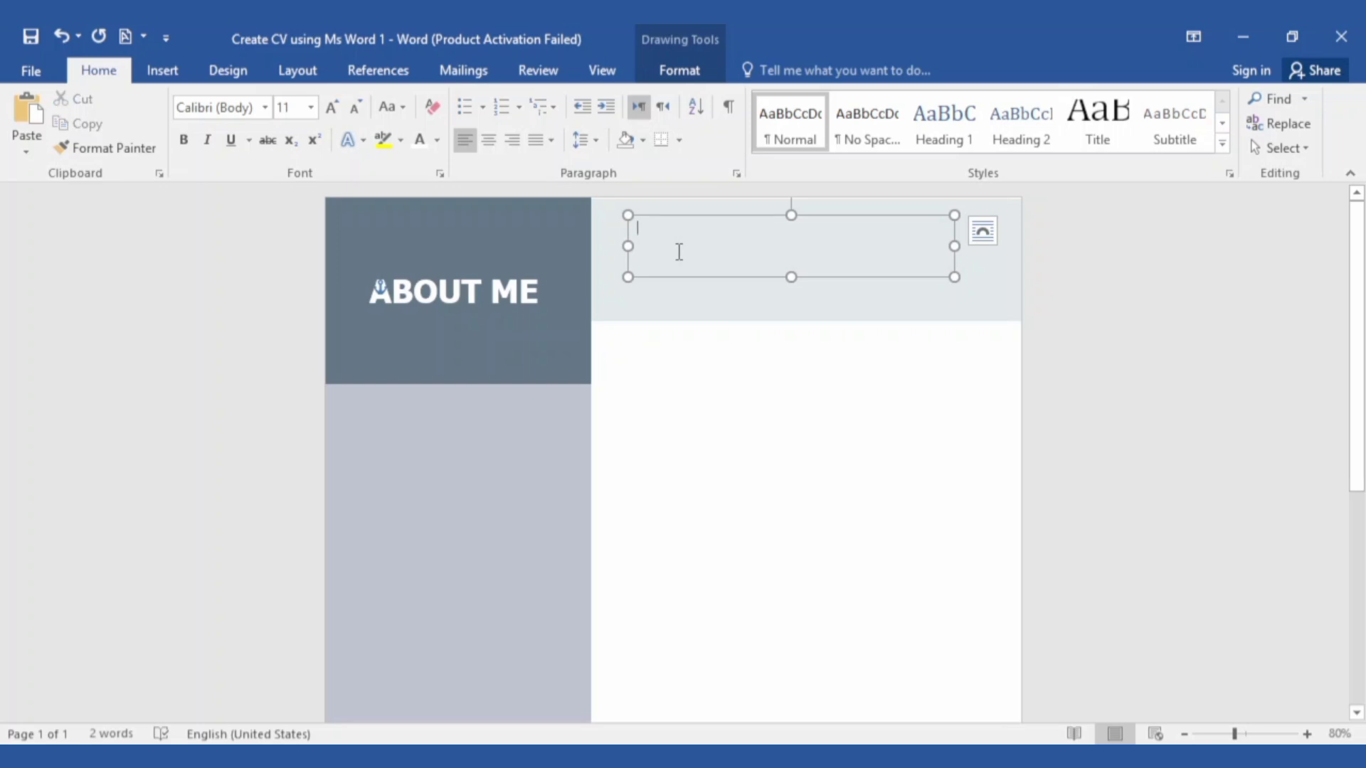
{"action": "left_click_drag", "start_coordinate": [726, 232], "coordinate": [616, 225]}
{"action": "left_click", "coordinate": [489, 140]}
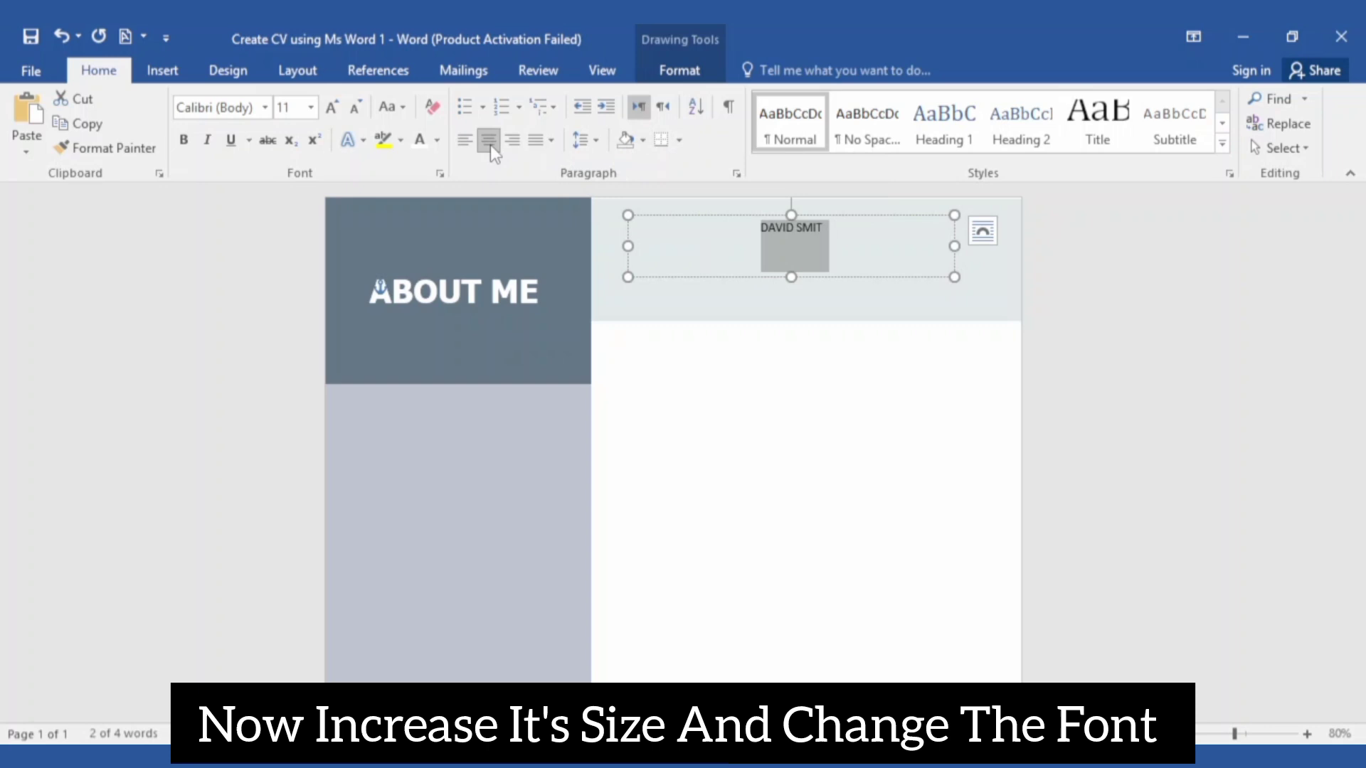
{"action": "left_click", "coordinate": [264, 107]}
{"action": "left_click", "coordinate": [234, 287]}
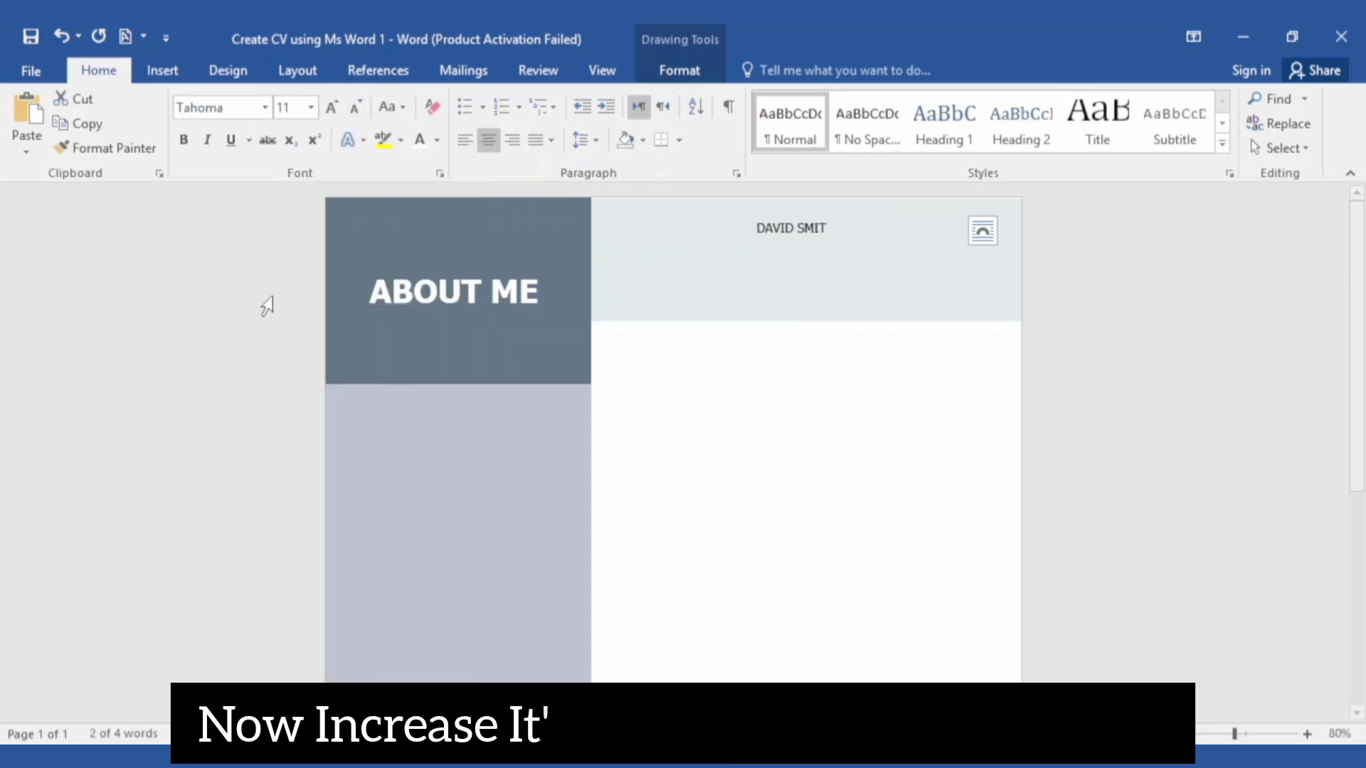
{"action": "left_click", "coordinate": [311, 107]}
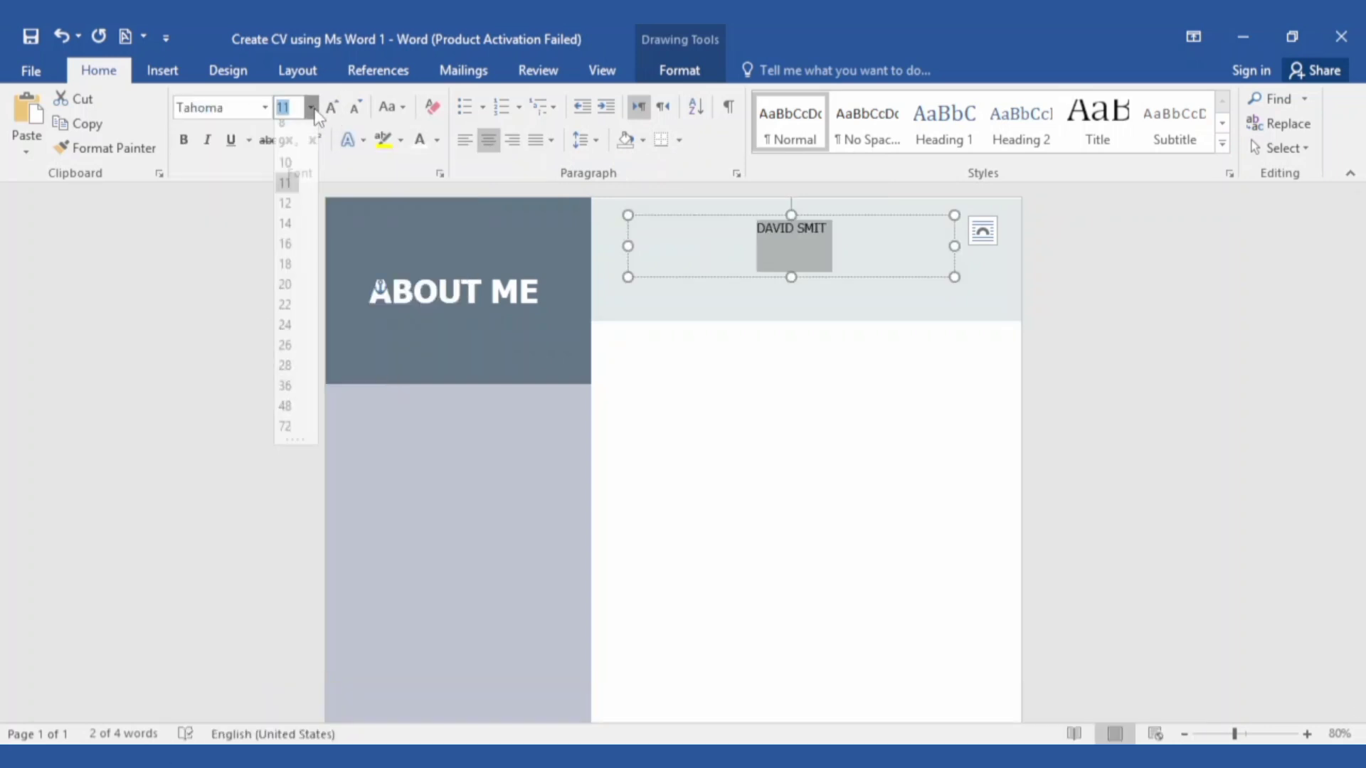
{"action": "left_click", "coordinate": [287, 417]}
{"action": "left_click", "coordinate": [183, 139]}
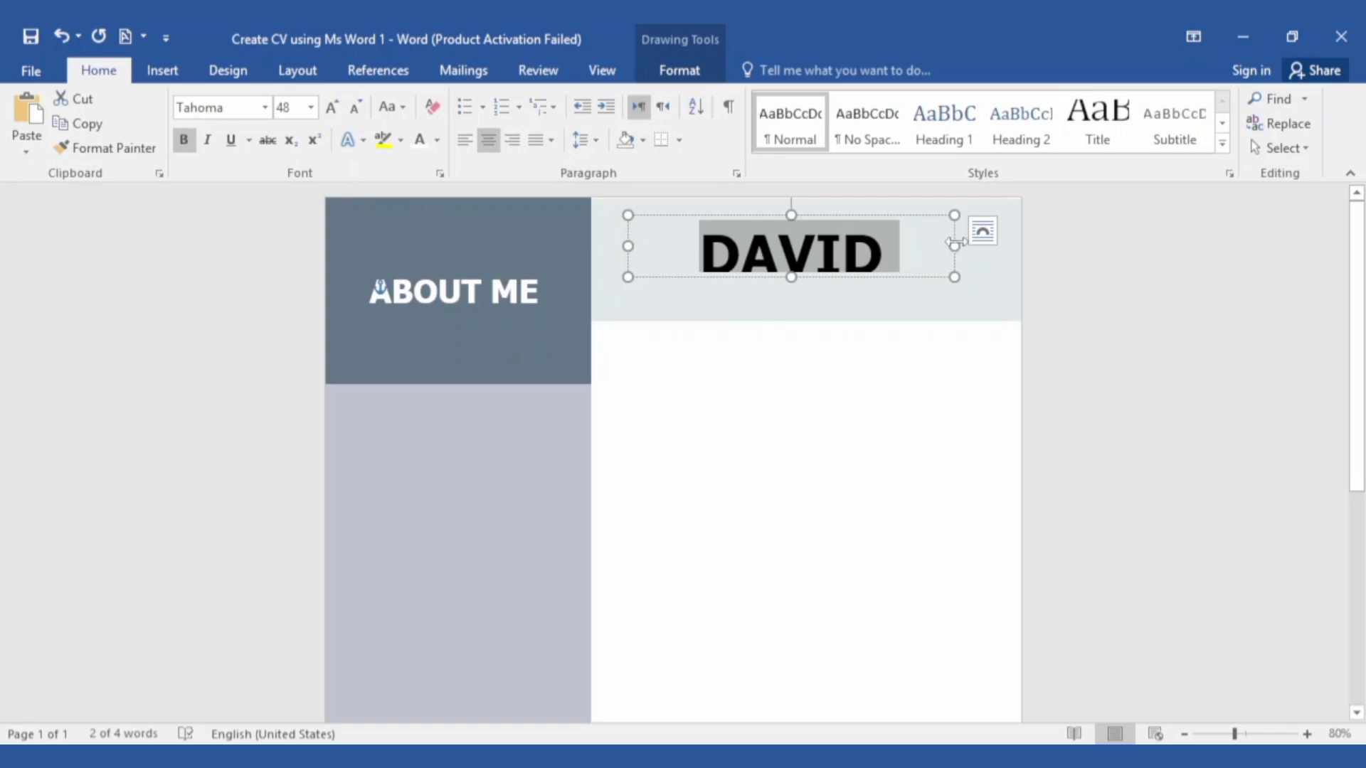
{"action": "left_click_drag", "start_coordinate": [954, 243], "coordinate": [993, 246]}
{"action": "left_click_drag", "start_coordinate": [870, 217], "coordinate": [855, 213]}
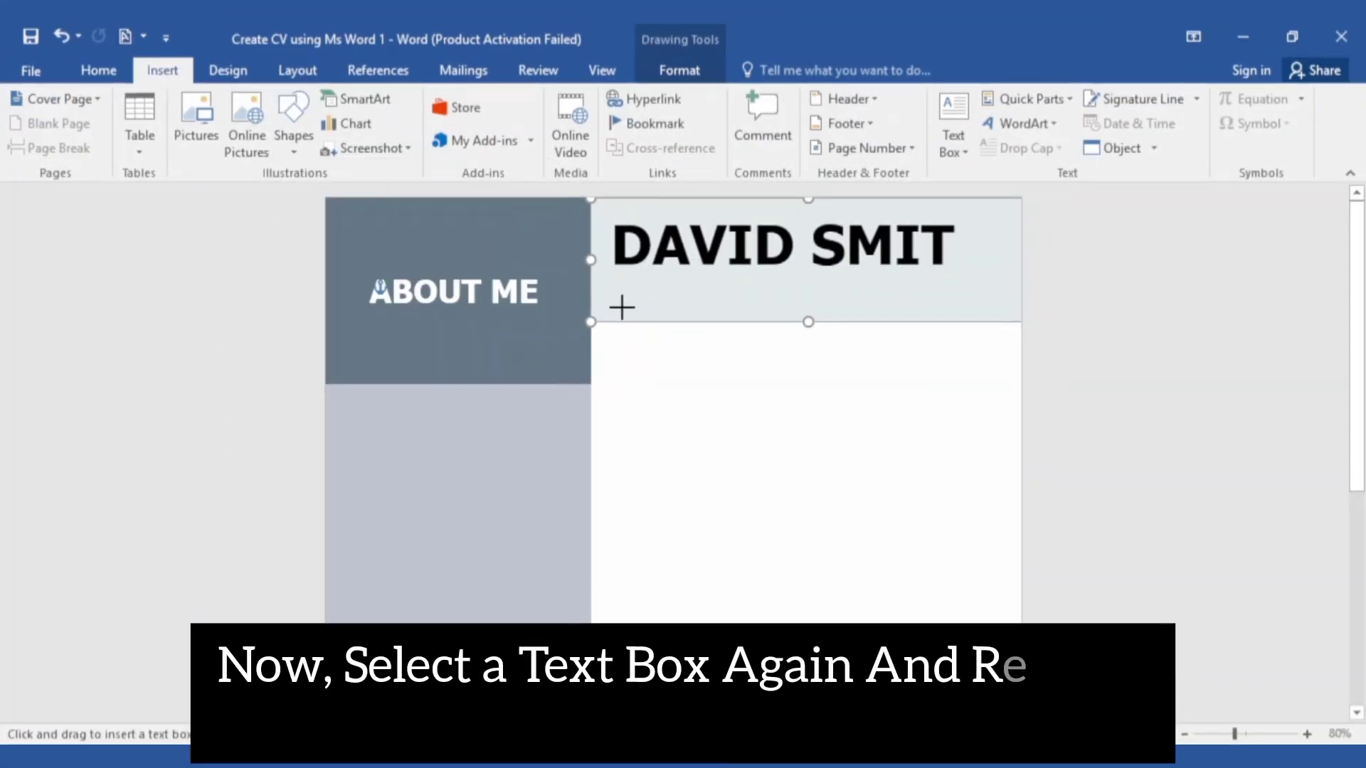
Draw a transparent, borderless text box below the name
{"action": "left_click_drag", "start_coordinate": [623, 308], "coordinate": [809, 289]}
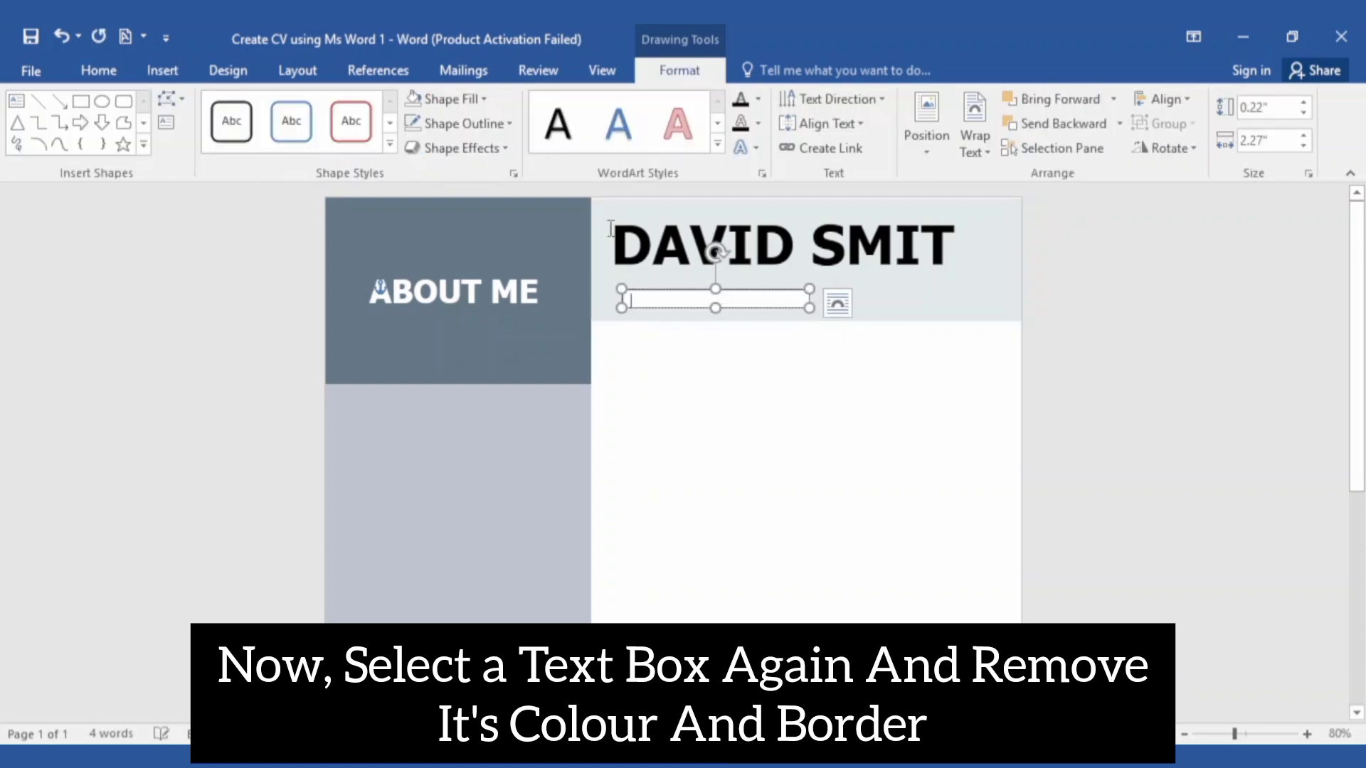
{"action": "left_click", "coordinate": [456, 98]}
{"action": "left_click", "coordinate": [449, 326]}
{"action": "left_click", "coordinate": [463, 123]}
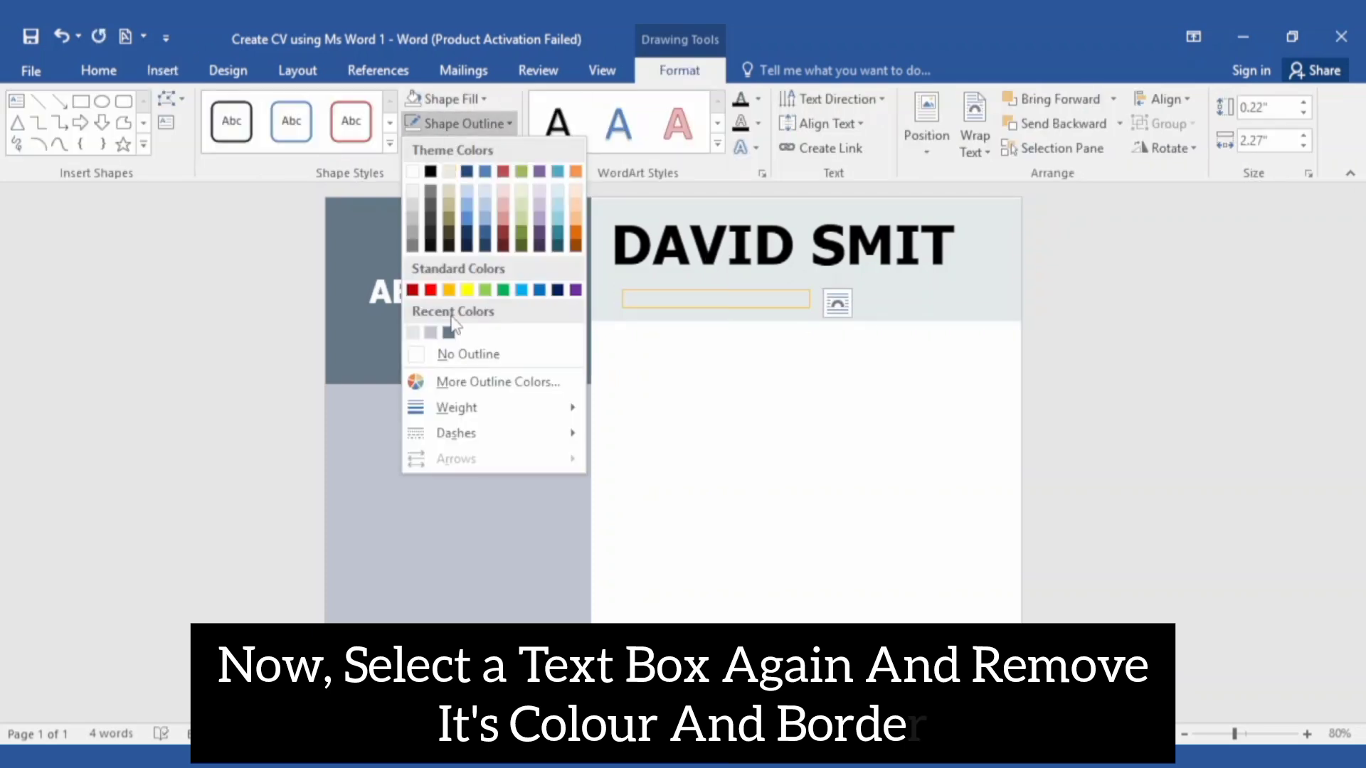
{"action": "left_click", "coordinate": [463, 351]}
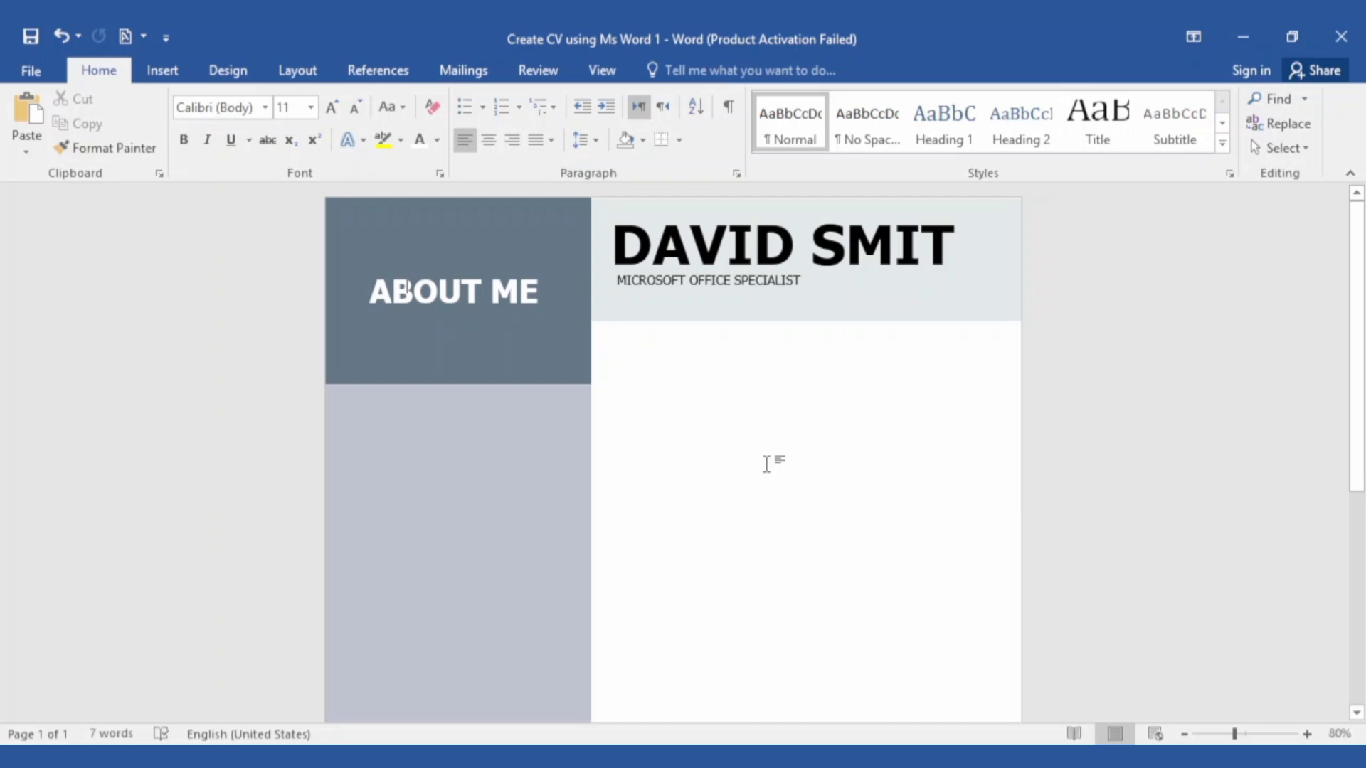
Paste the placeholder paragraph into the box and move it onto the sidebar column
{"action": "type", "text": "Lorem ipsum dolor, sit amet consectetur adipisicing elit. Eveniet dignissimos an itaque nemo corrupti? Voluptatum neque beatae quibusdam mollitia! Excepturi debitis deleniti voluptates error quia magnam blanditiis error commodi tenetur, Excepturi"}
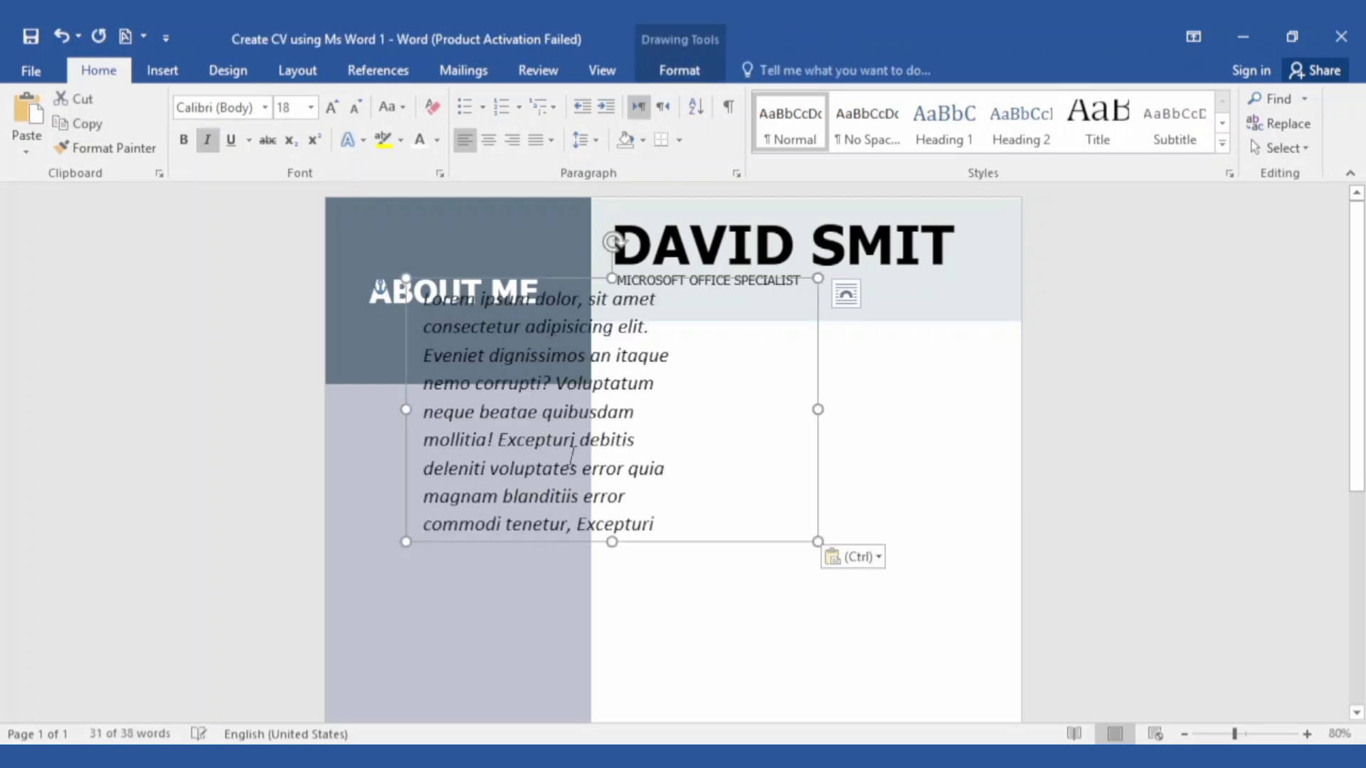
{"action": "left_click_drag", "start_coordinate": [542, 360], "coordinate": [501, 386]}
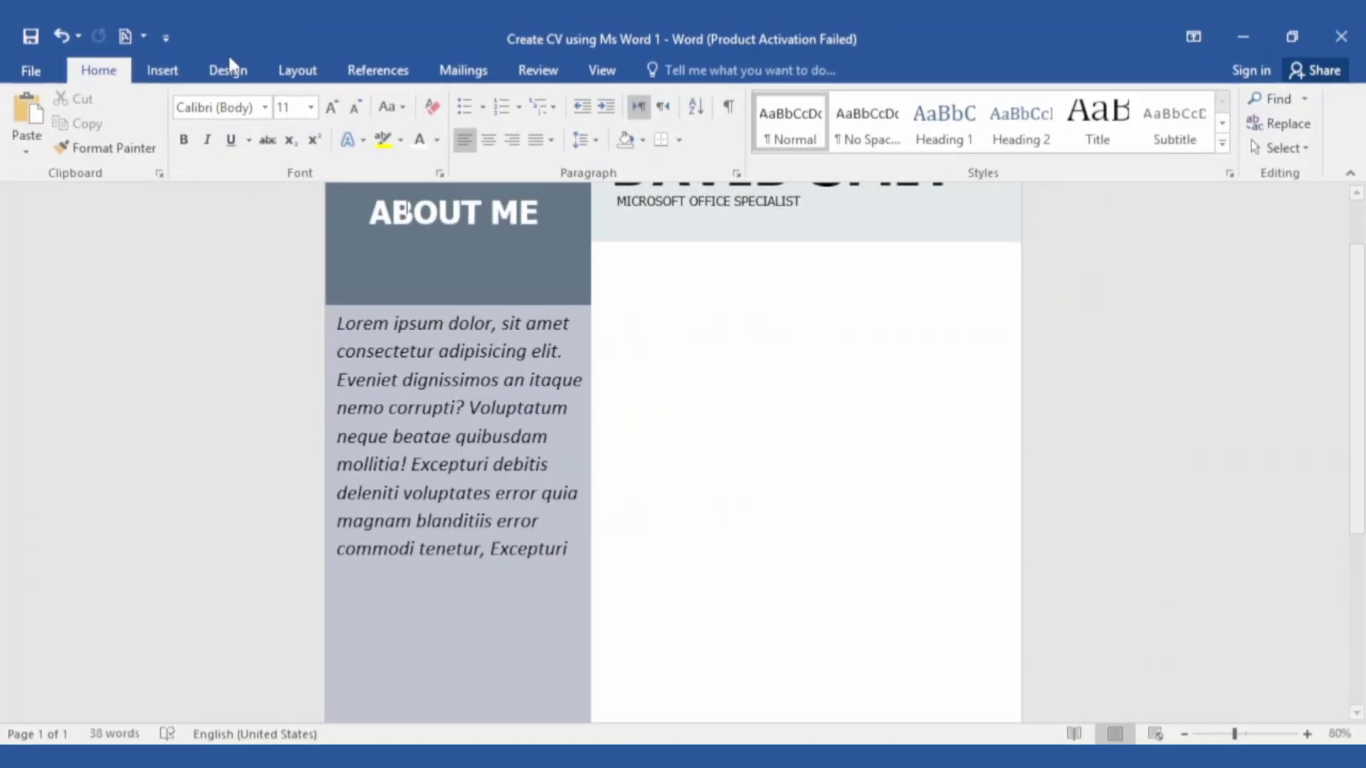
{"action": "left_click", "coordinate": [162, 70]}
{"action": "left_click", "coordinate": [294, 124]}
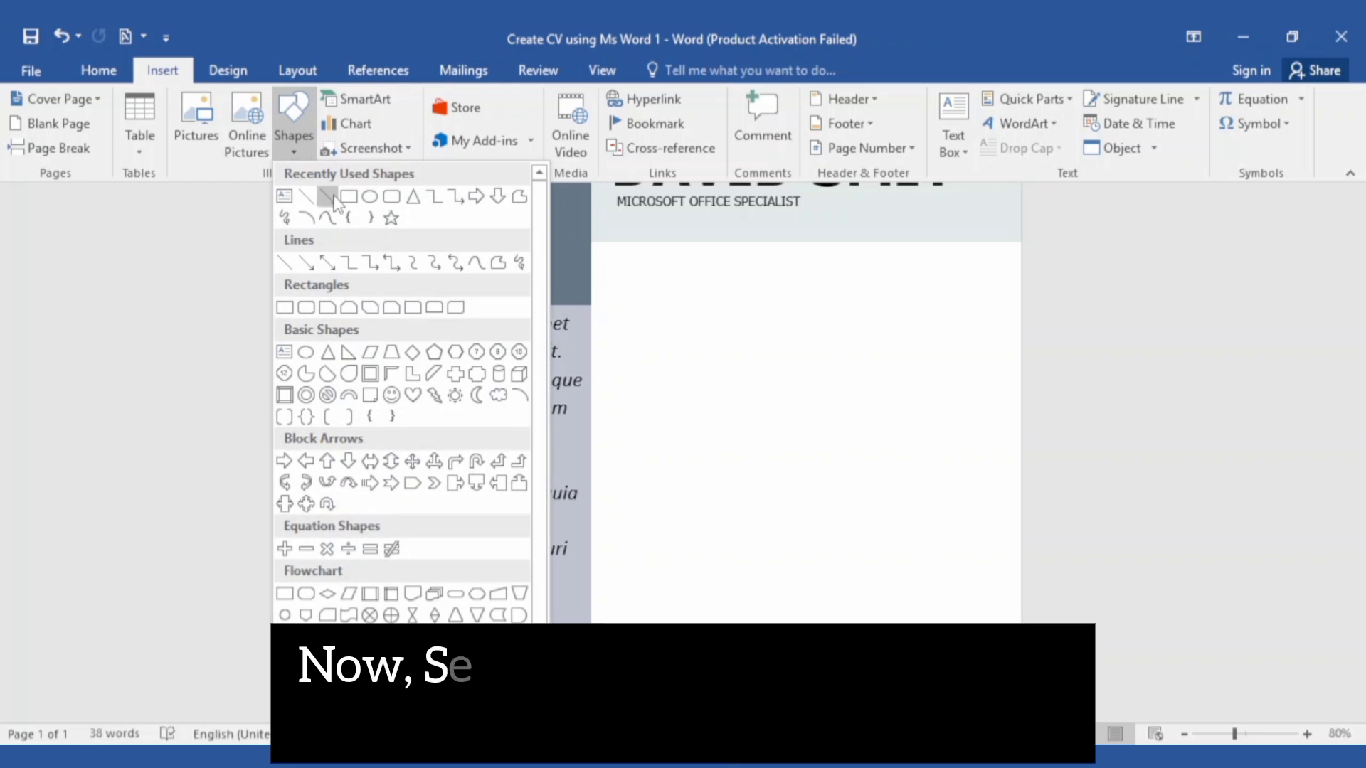
Draw a 0.36 by 2.98 inch bar below the About Me paragraph at the sidebar's left edge
{"action": "left_click", "coordinate": [330, 197]}
{"action": "mouse_move", "coordinate": [375, 609]}
{"action": "left_mouse_down"}
{"action": "mouse_move", "coordinate": [479, 584]}
{"action": "mouse_move", "coordinate": [534, 588]}
{"action": "left_mouse_up"}
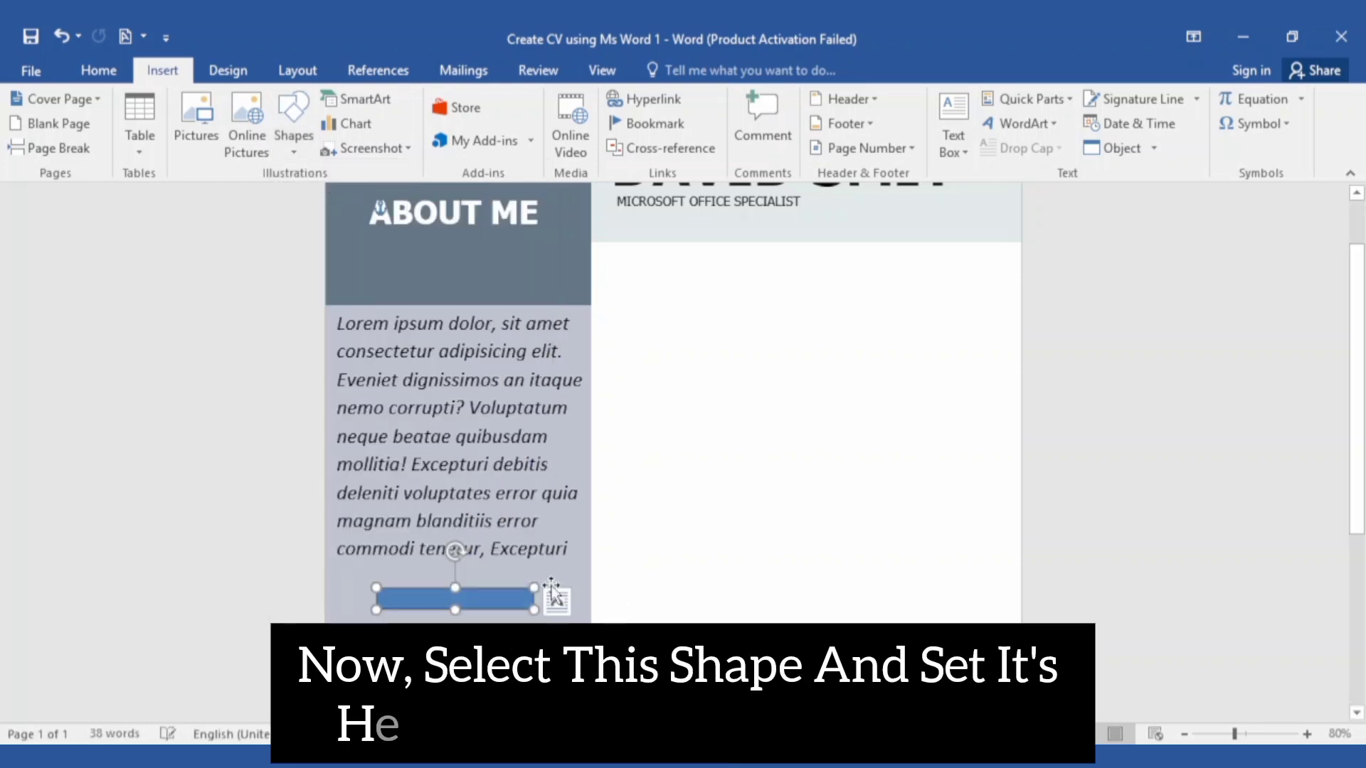
{"action": "left_click", "coordinate": [1231, 89]}
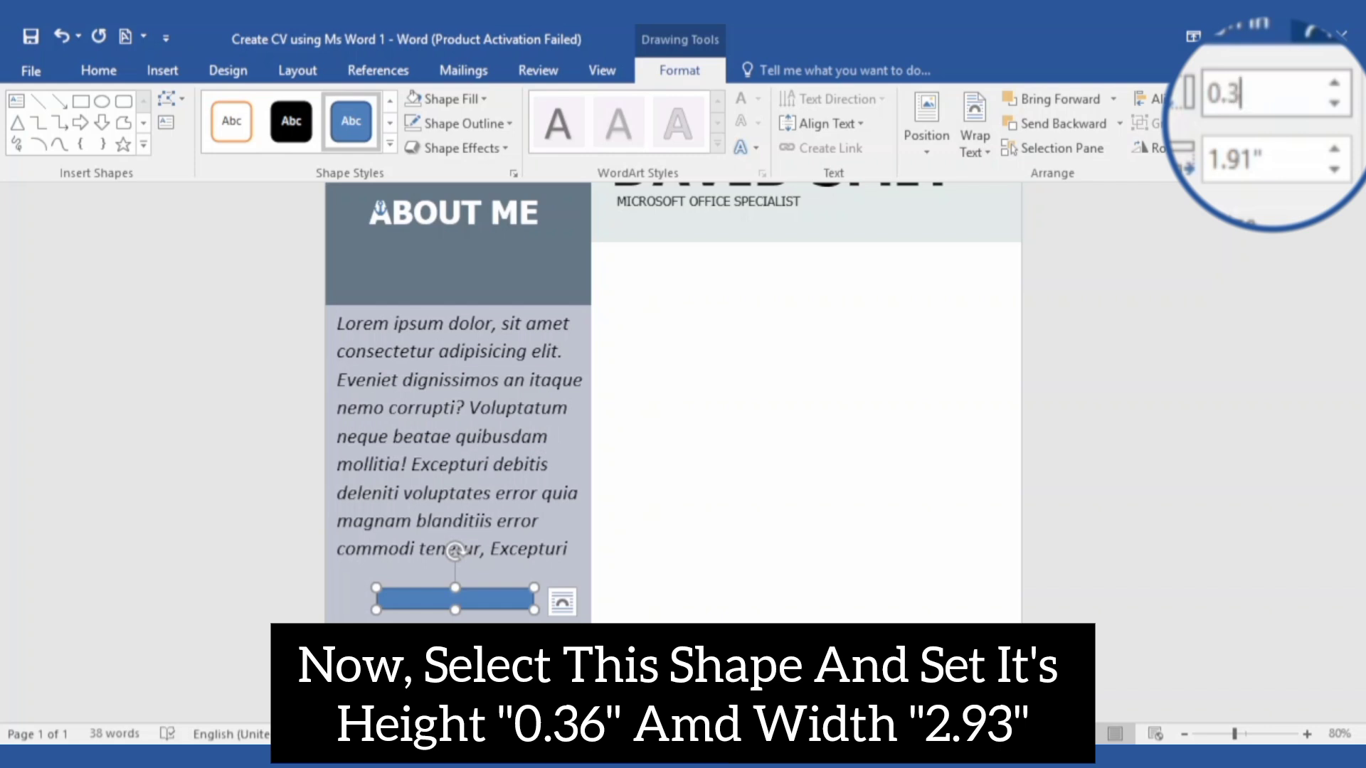
{"action": "left_click", "coordinate": [1266, 161]}
{"action": "type", "text": "2.98"}
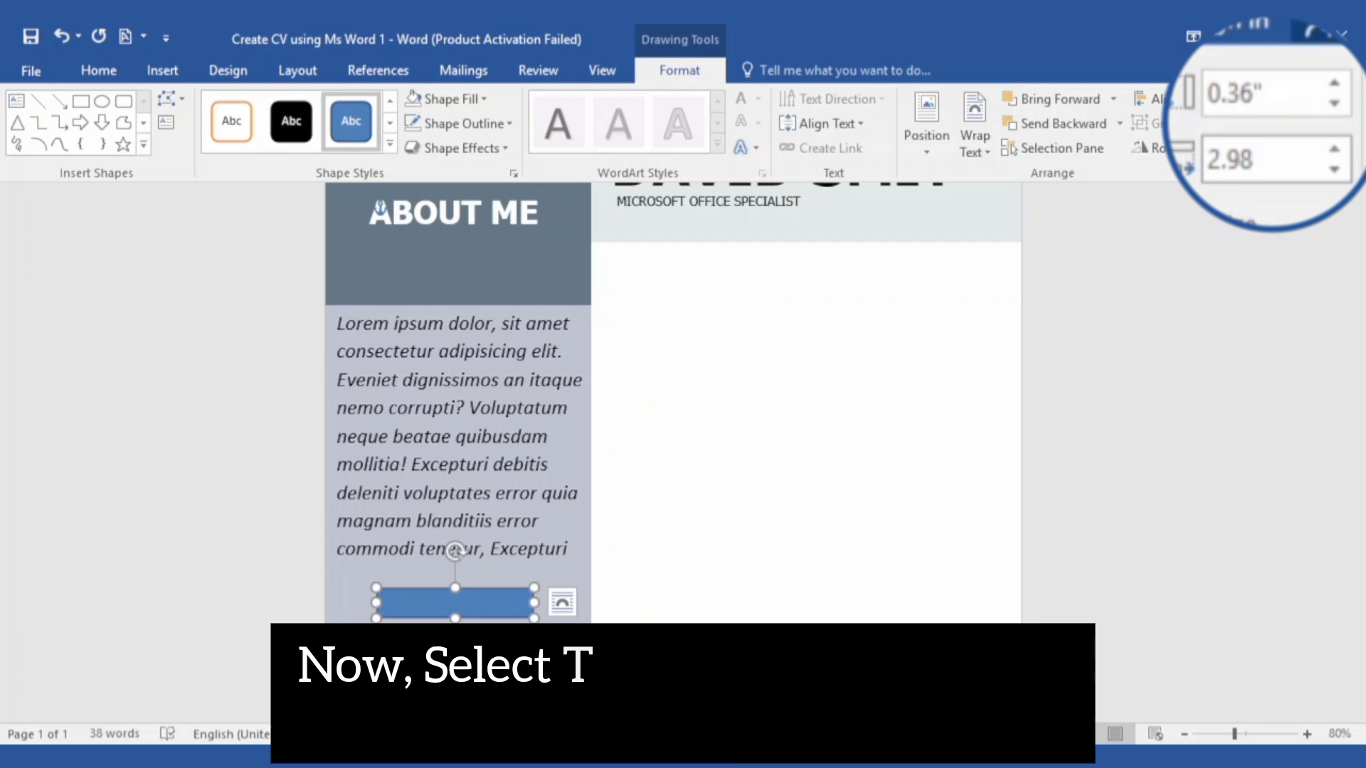
{"action": "key", "text": "Return"}
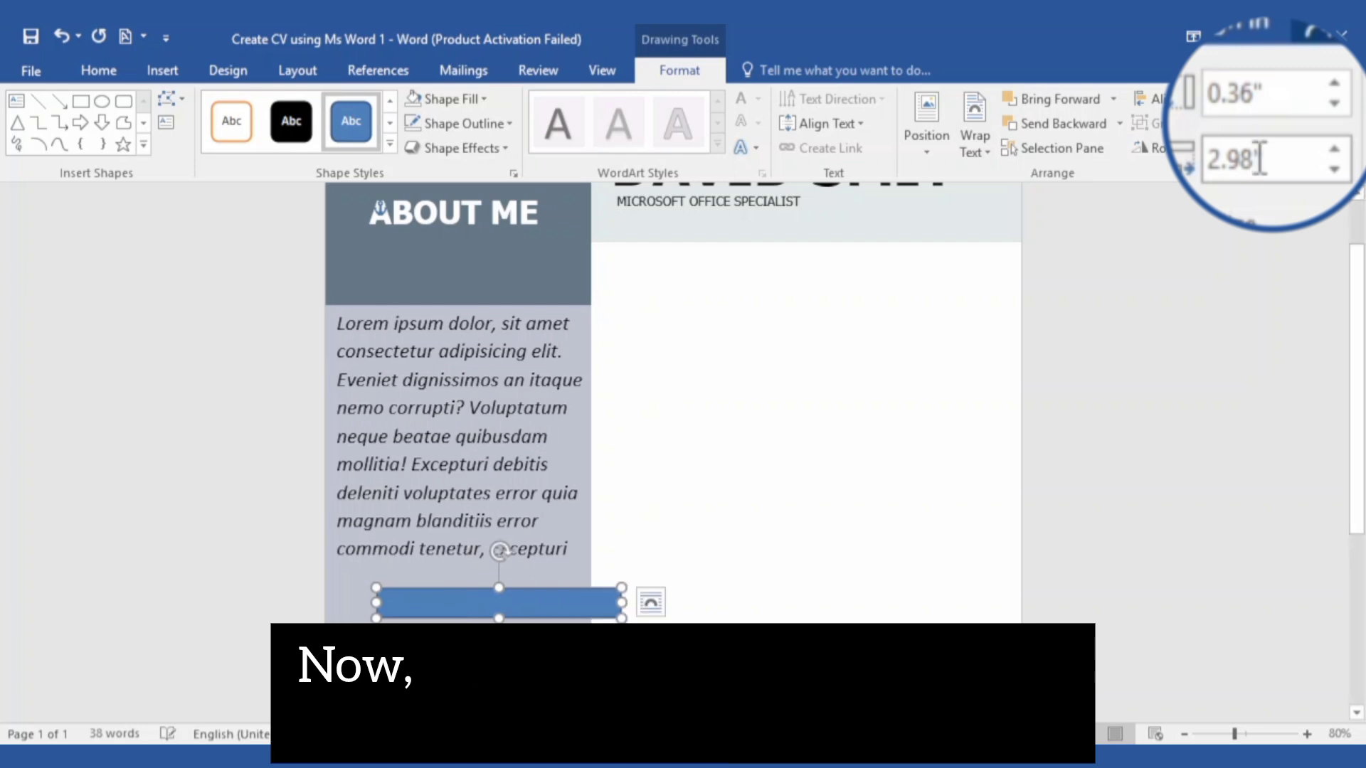
{"action": "left_click_drag", "start_coordinate": [545, 598], "coordinate": [489, 580]}
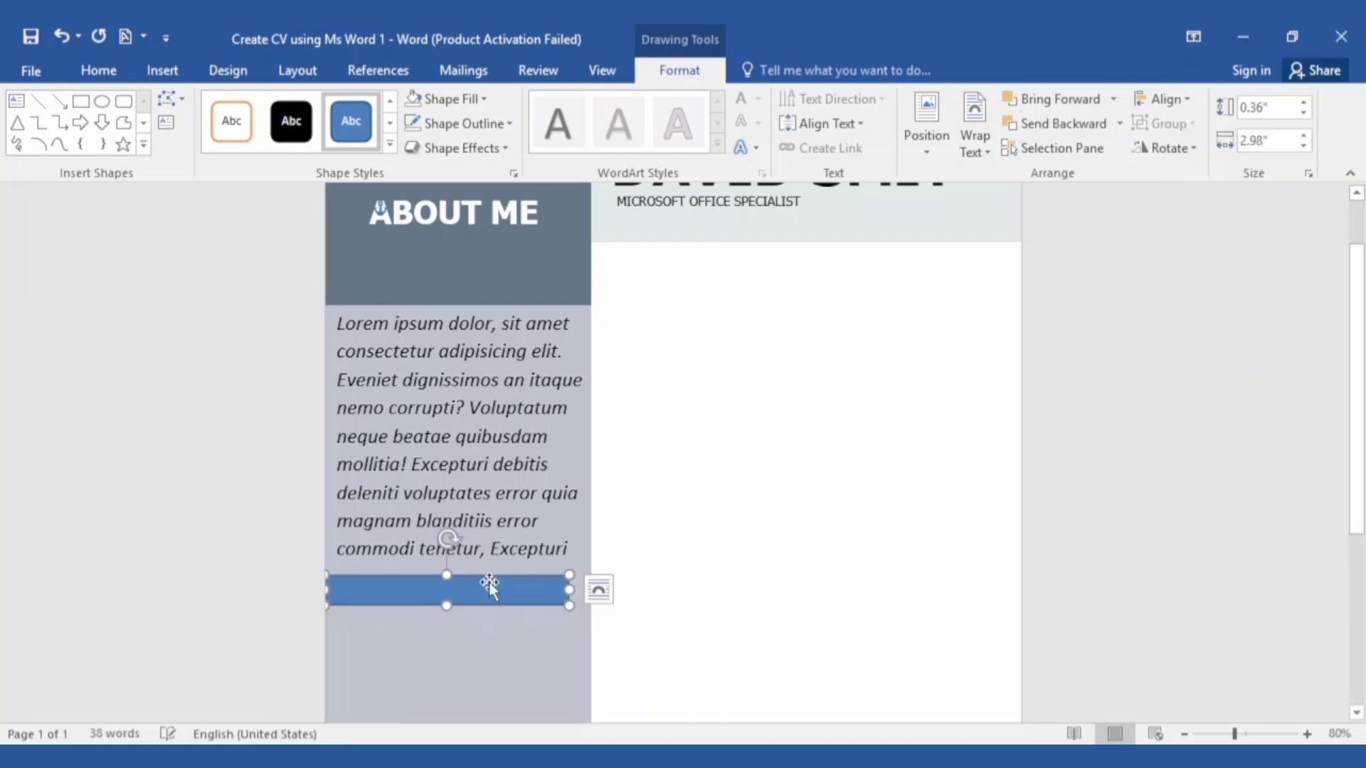
Fill the bar dark slate grey and remove its border
{"action": "left_click", "coordinate": [453, 105]}
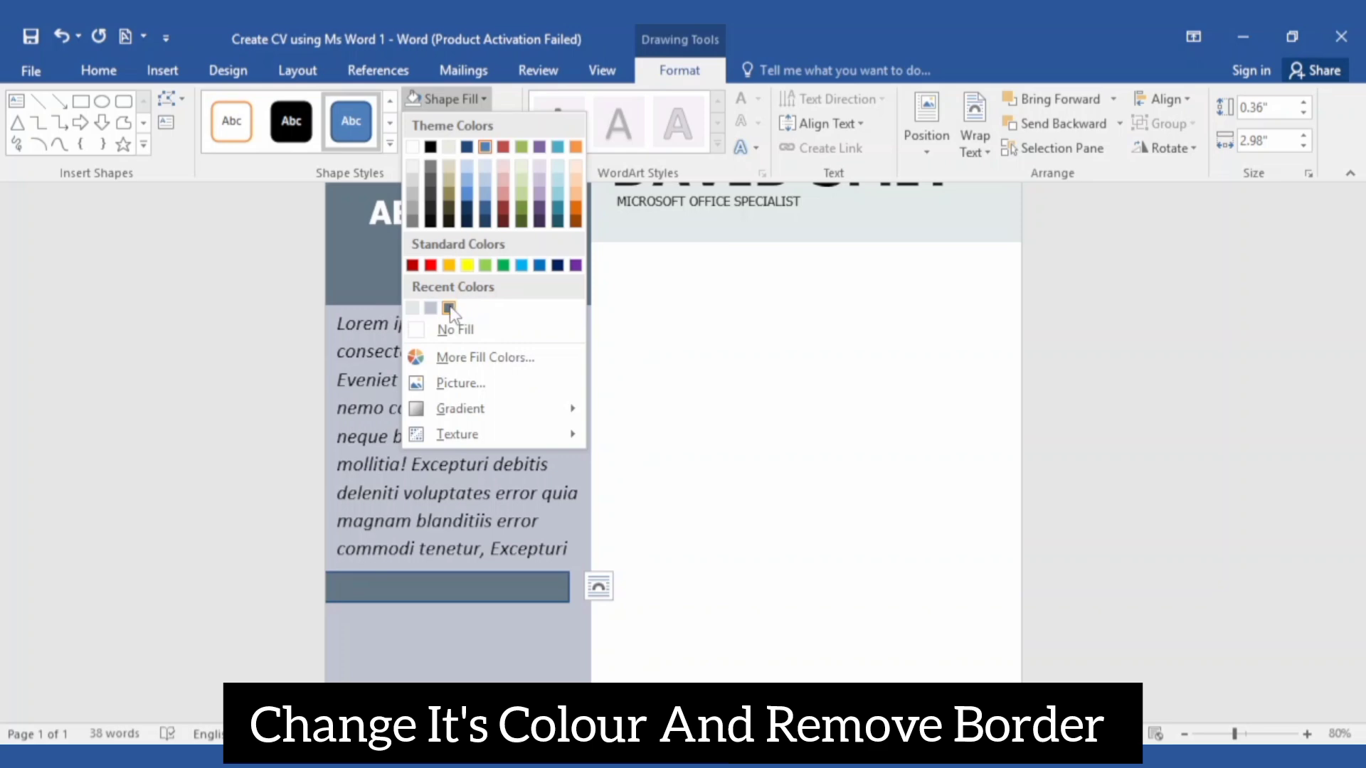
{"action": "left_click", "coordinate": [449, 308]}
{"action": "left_click", "coordinate": [455, 123]}
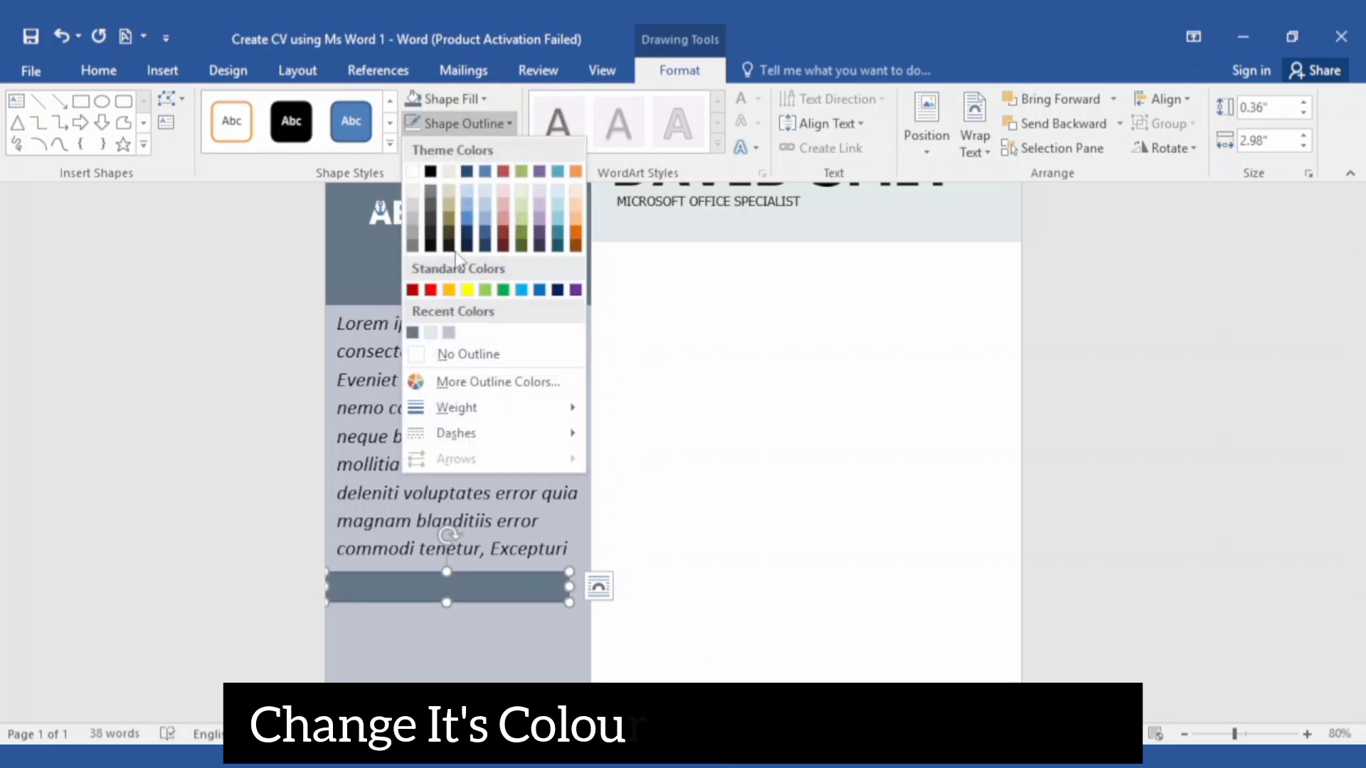
{"action": "left_click", "coordinate": [463, 353]}
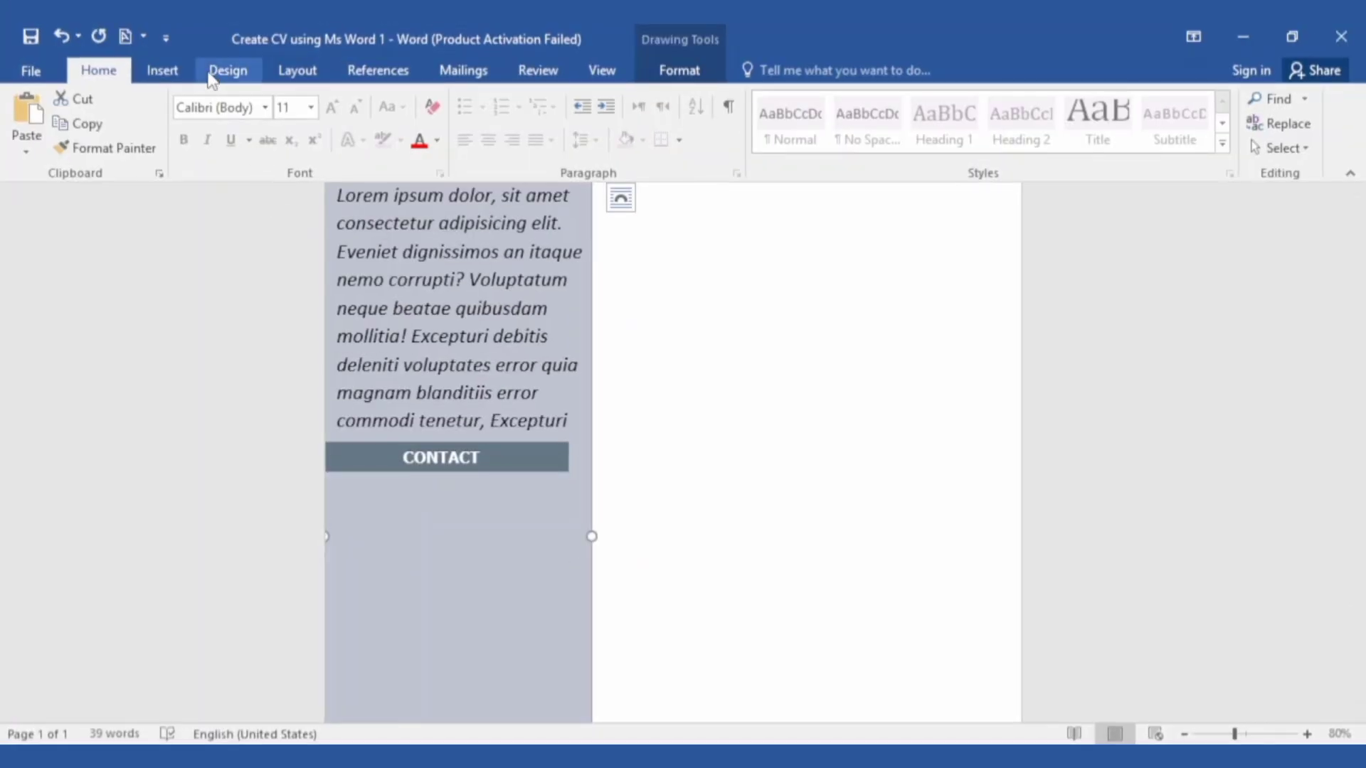
Add a transparent text box under the CONTACT bar for the phone number
{"action": "left_click", "coordinate": [162, 70]}
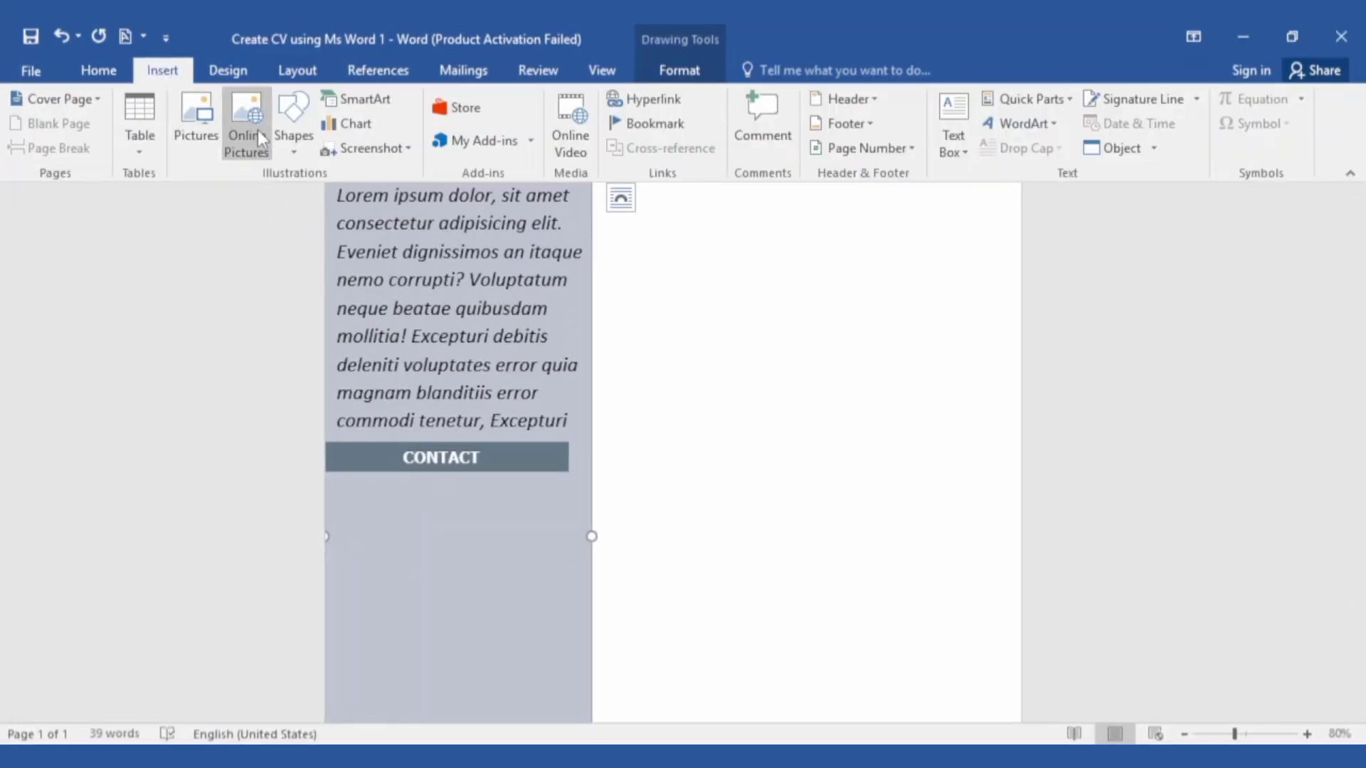
{"action": "left_click", "coordinate": [294, 122]}
{"action": "left_click", "coordinate": [282, 200]}
{"action": "left_click_drag", "start_coordinate": [327, 502], "coordinate": [470, 481]}
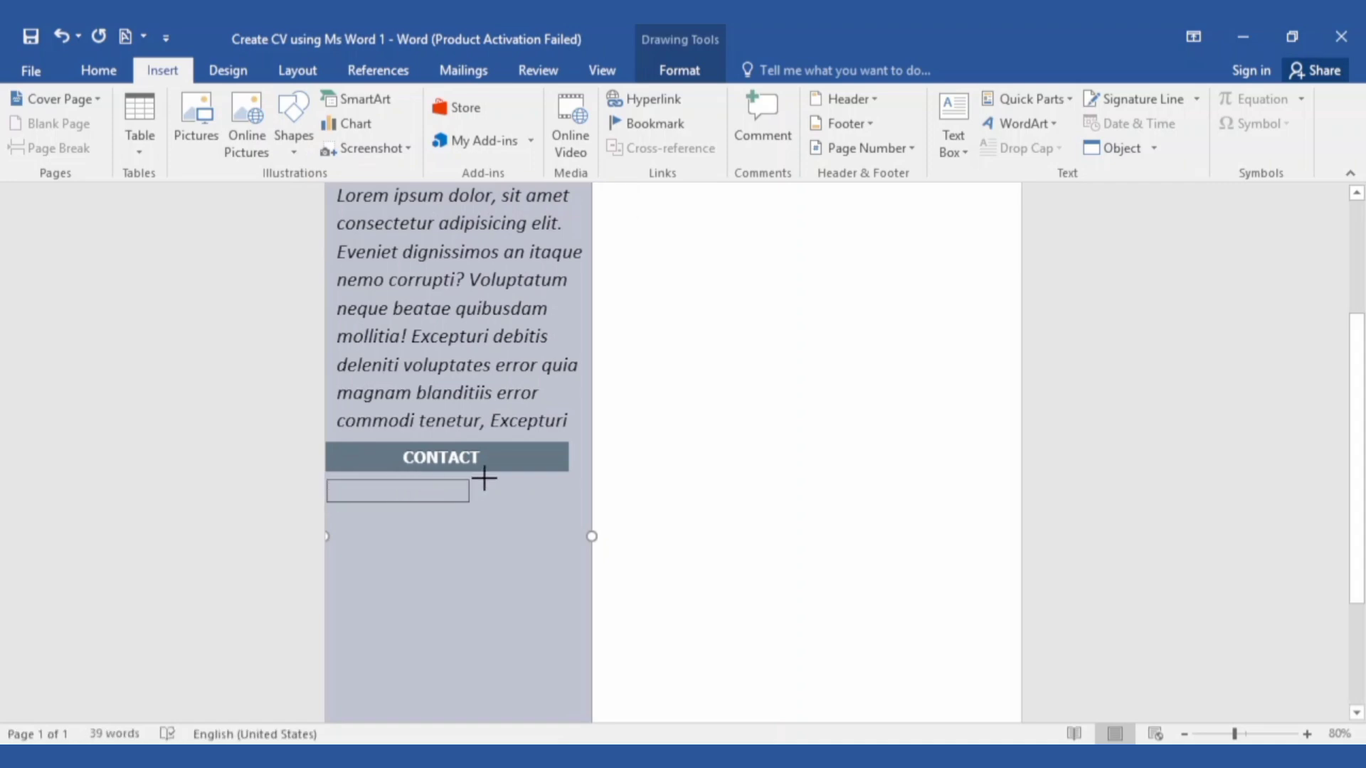
{"action": "left_click", "coordinate": [448, 99]}
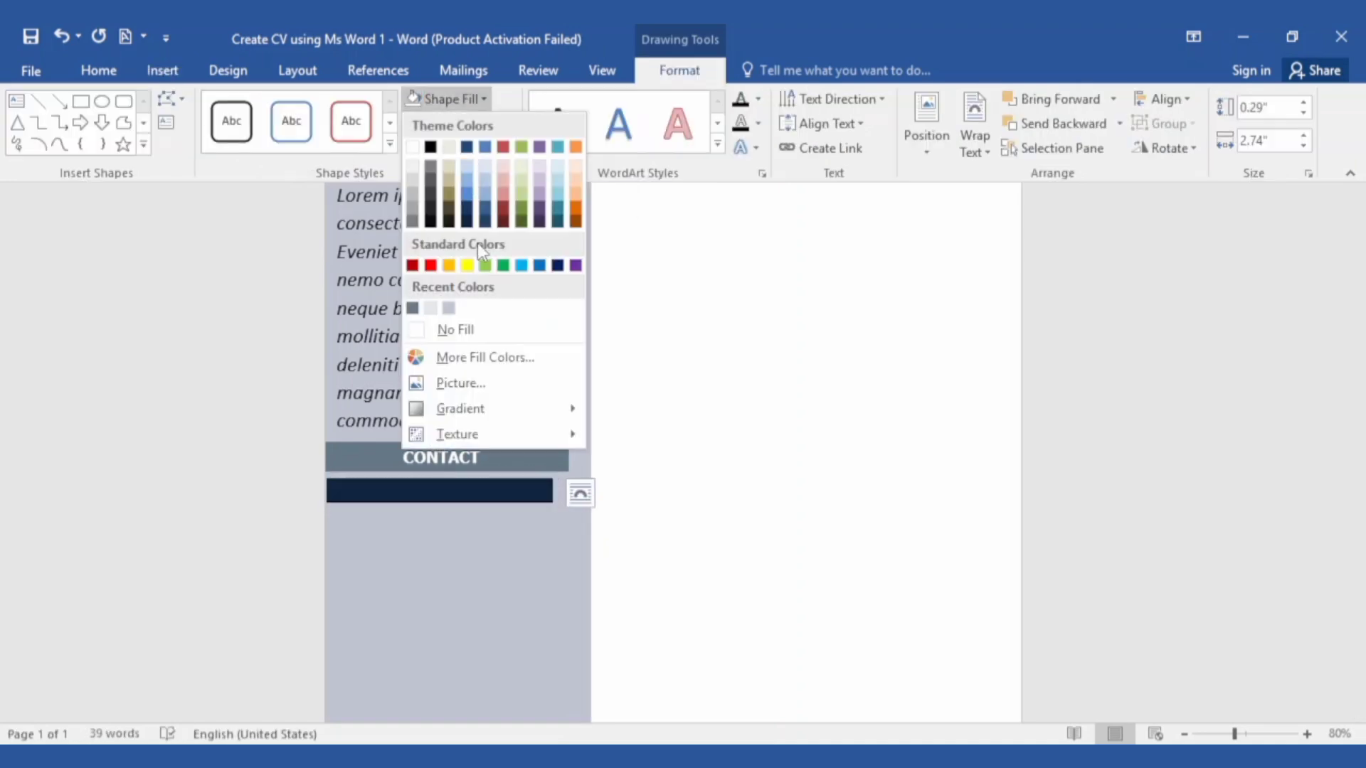
{"action": "left_click", "coordinate": [471, 327]}
{"action": "left_click", "coordinate": [468, 129]}
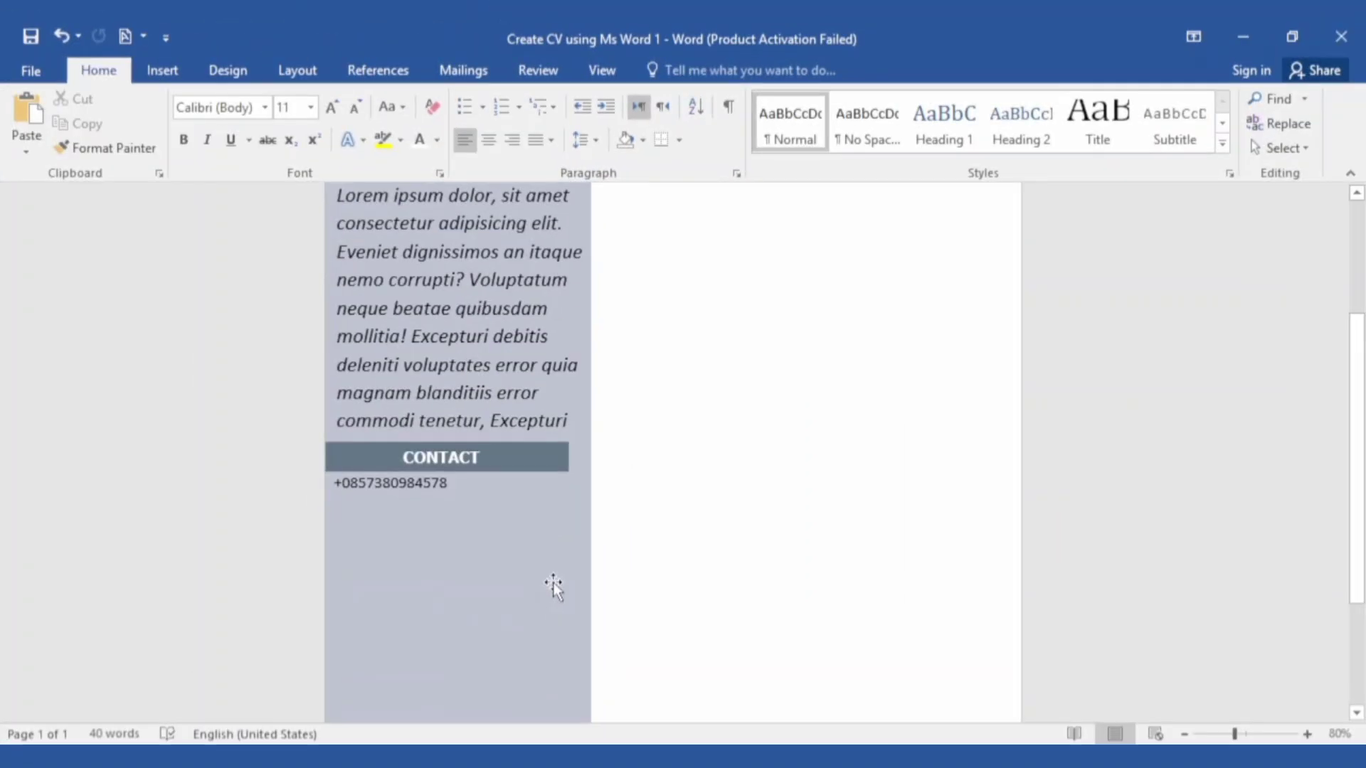
Copy the bar for EMAIL, ADDRESS and EXPERTISE, then paste the bulleted skills list
{"action": "left_click_drag", "start_coordinate": [544, 458], "coordinate": [537, 510]}
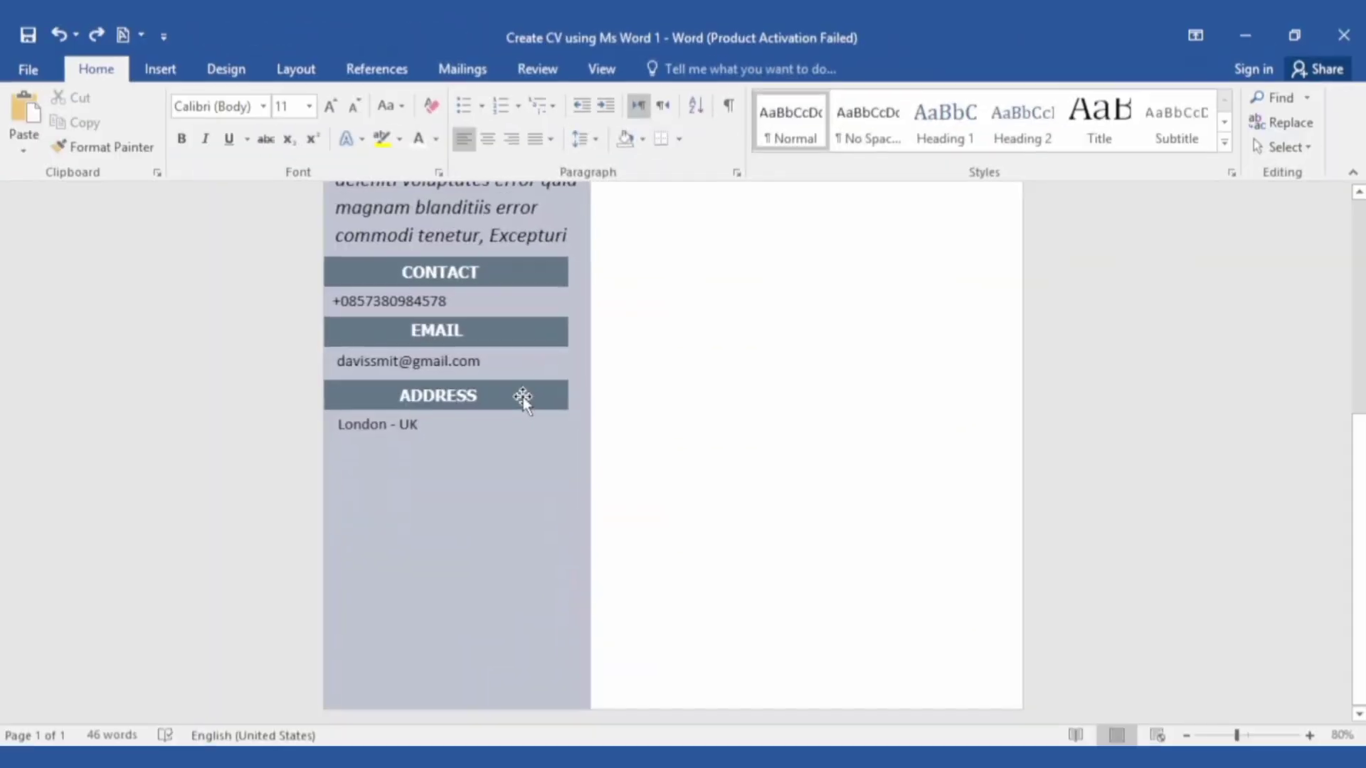
{"action": "left_click", "coordinate": [524, 396]}
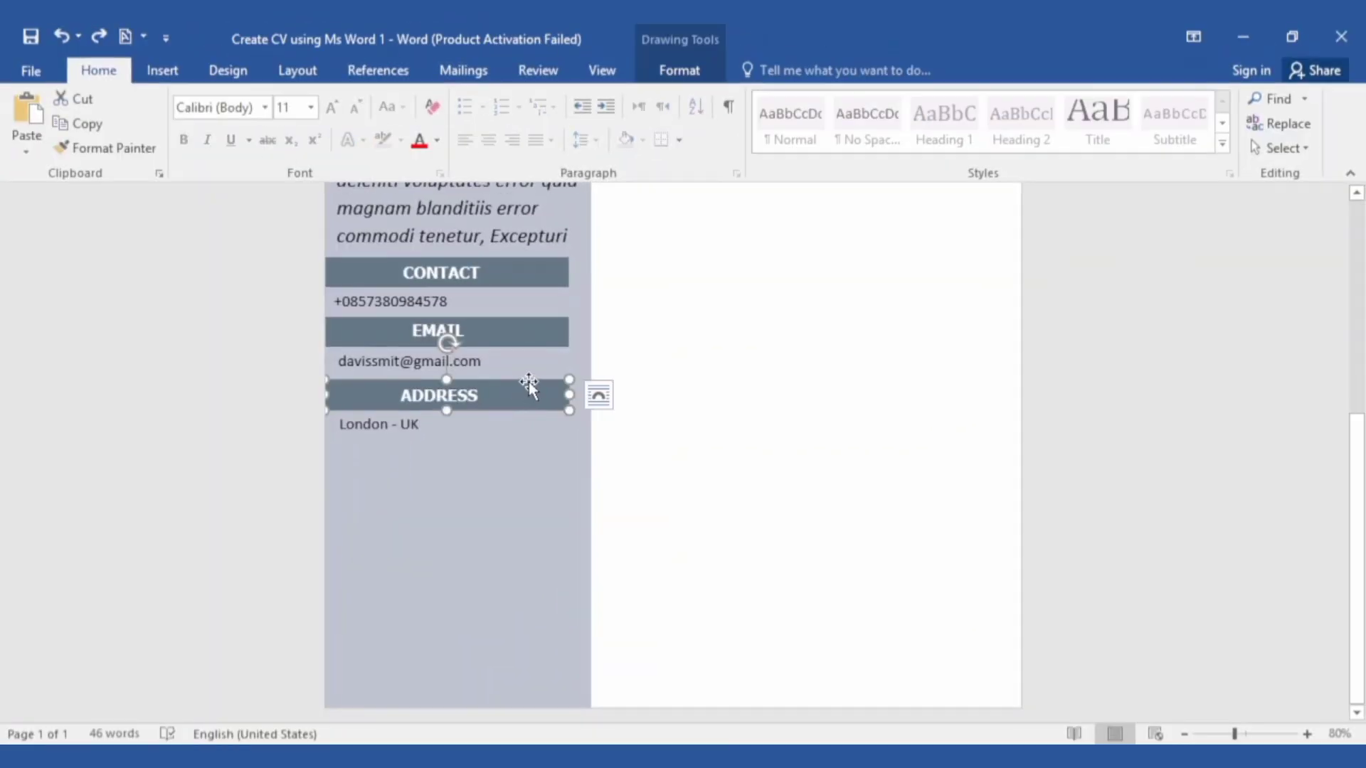
{"action": "left_click_drag", "start_coordinate": [534, 390], "coordinate": [533, 437]}
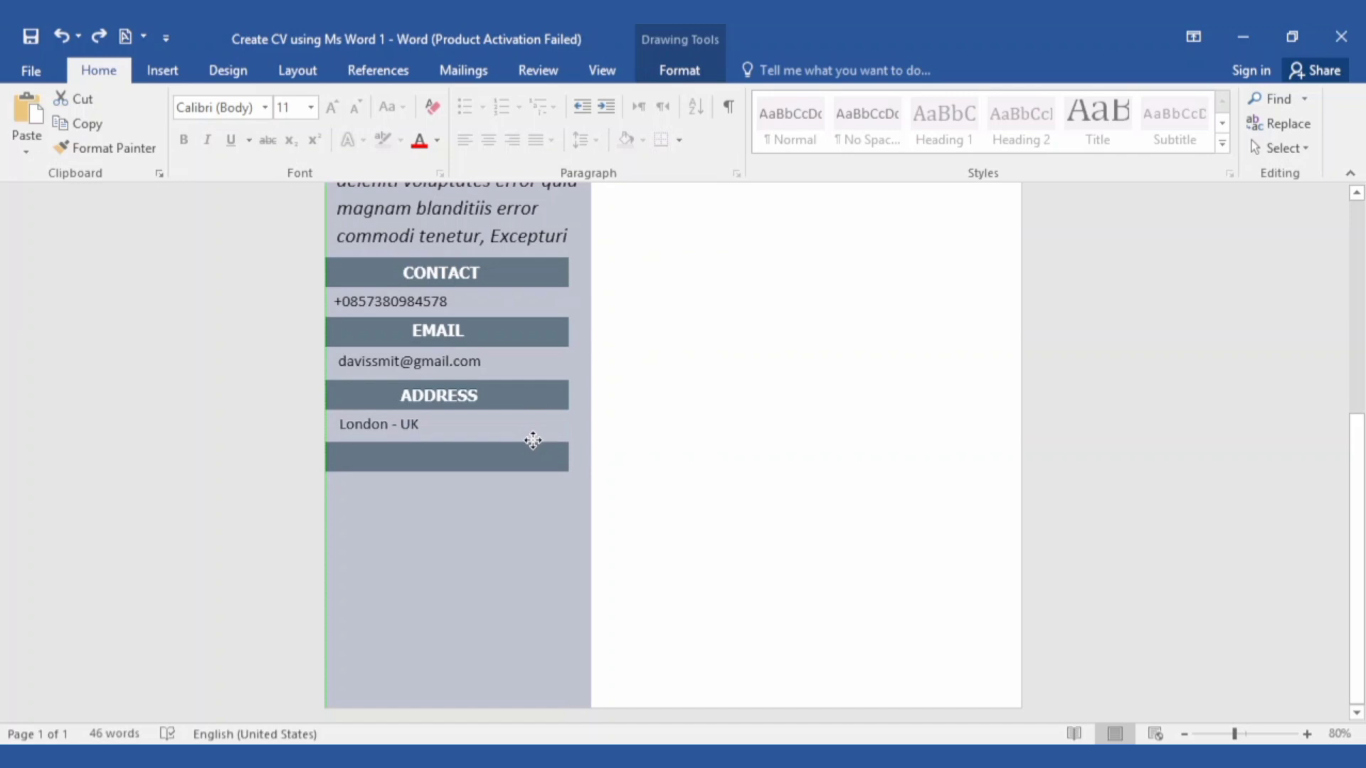
{"action": "left_click", "coordinate": [379, 425]}
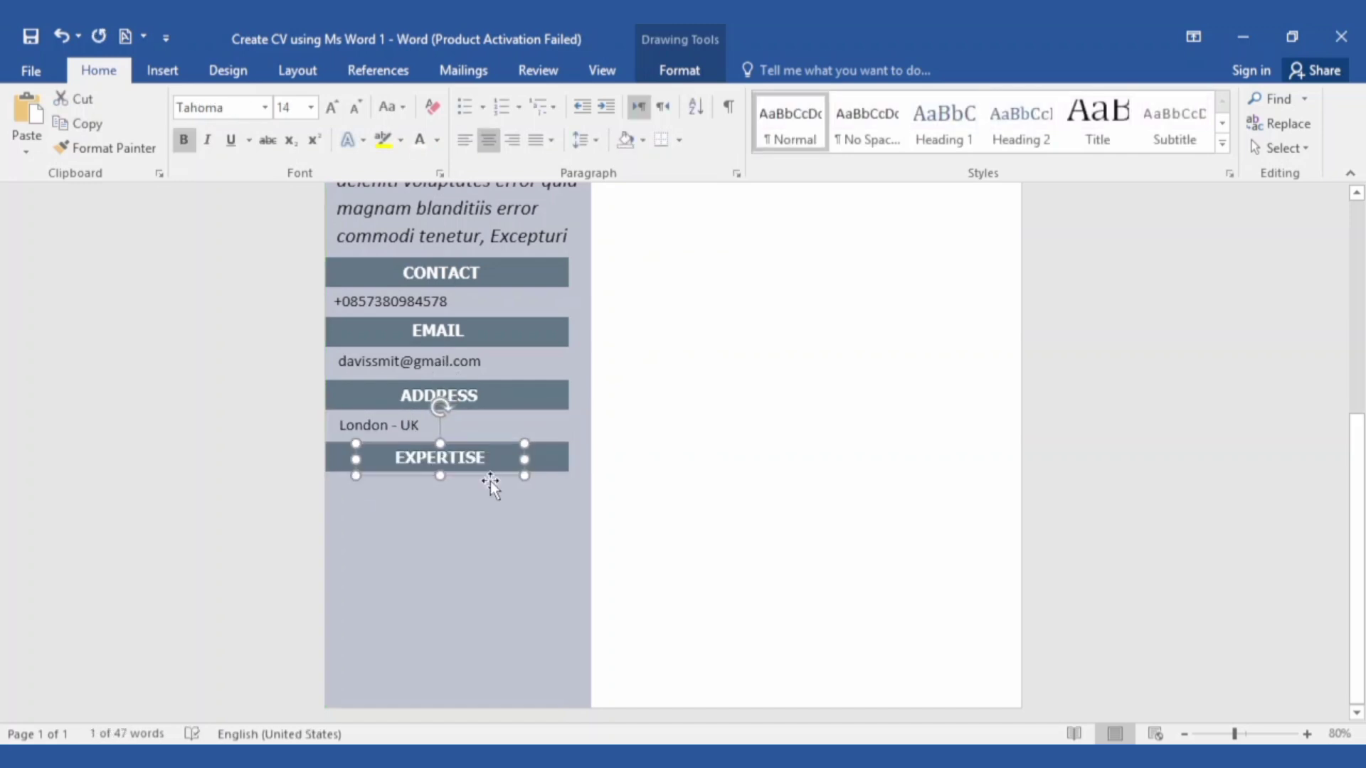
{"action": "left_click", "coordinate": [494, 506]}
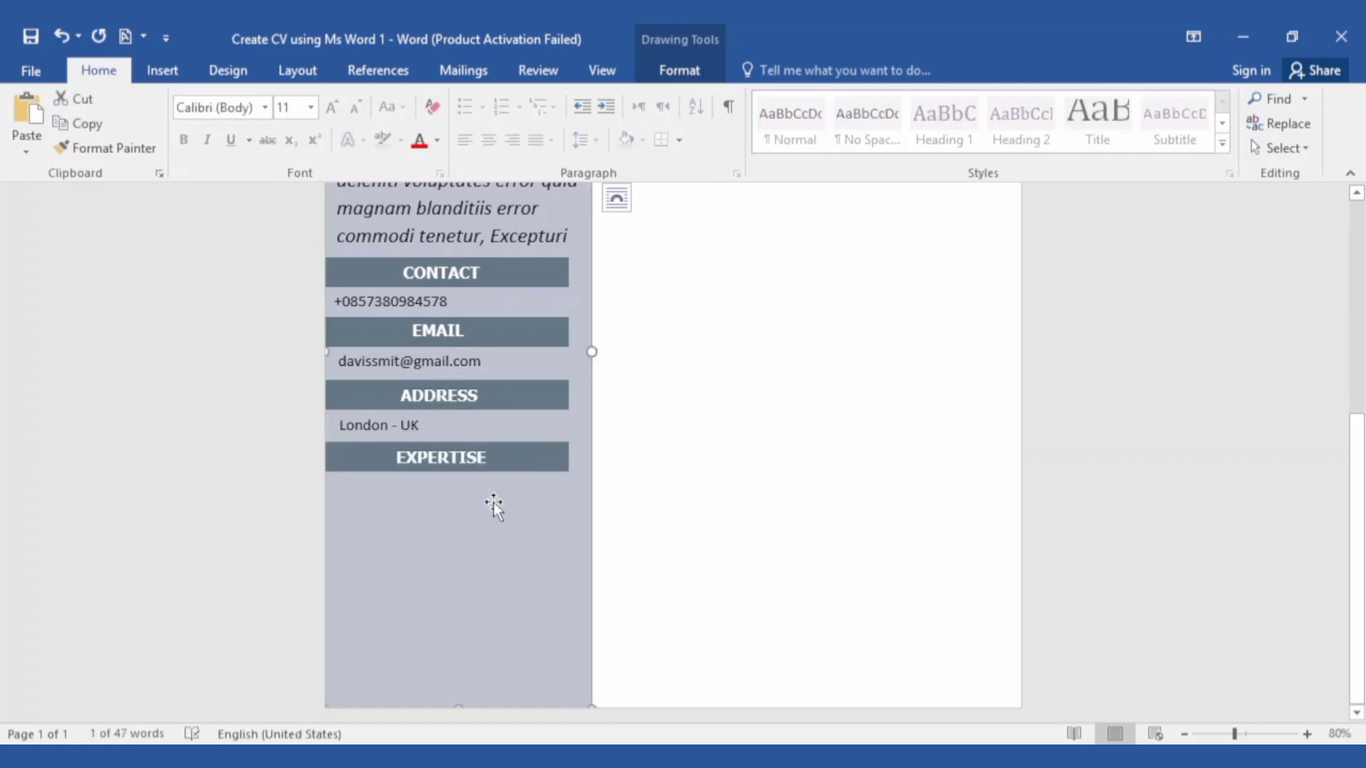
{"action": "type", "text": "Microsoft Word Microsoft Excel Microsoft PowerPoint HTML (basic) CV Designer PDF to Word Converter Canva"}
Drag the pasted skills list down the sidebar until it sits under the EXPERTISE bar
{"action": "left_click_drag", "start_coordinate": [542, 305], "coordinate": [568, 542]}
{"action": "left_click_drag", "start_coordinate": [565, 631], "coordinate": [560, 612]}
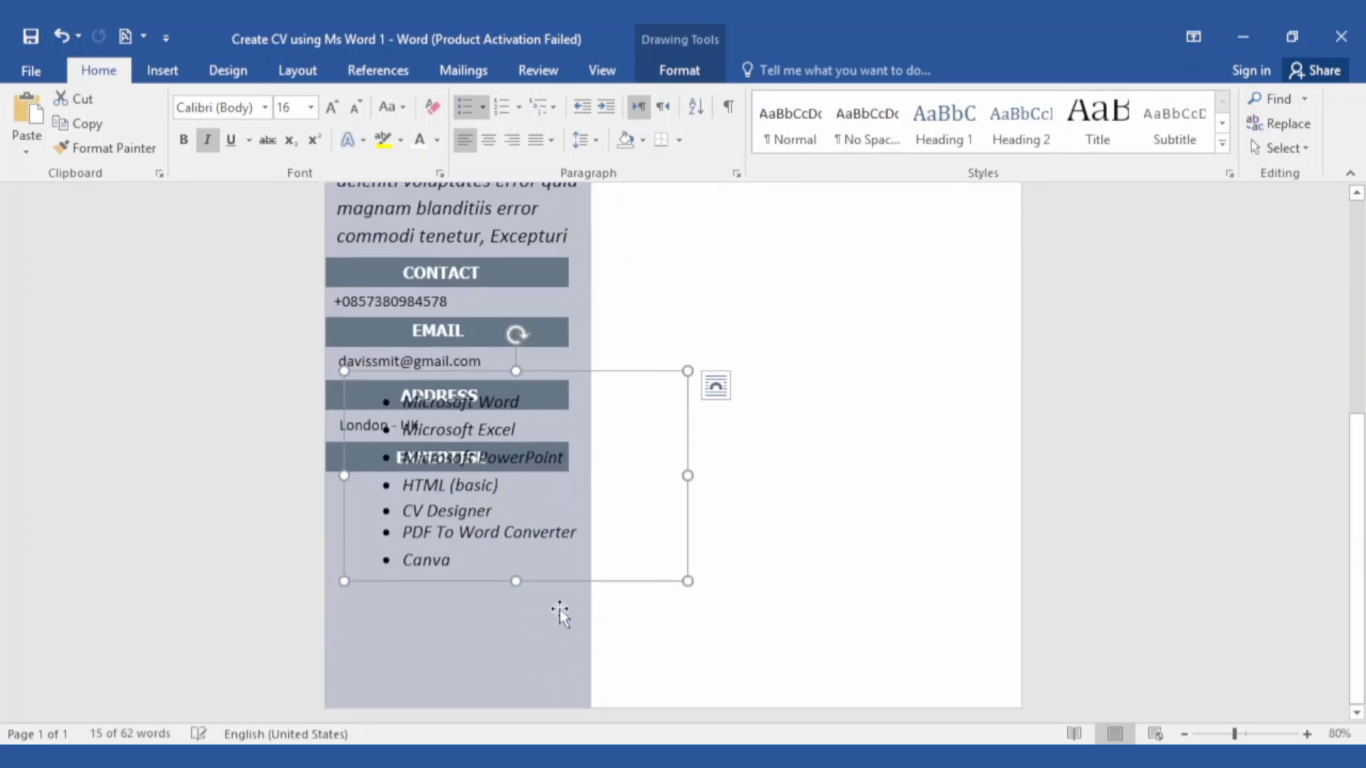
{"action": "left_click_drag", "start_coordinate": [537, 377], "coordinate": [504, 484]}
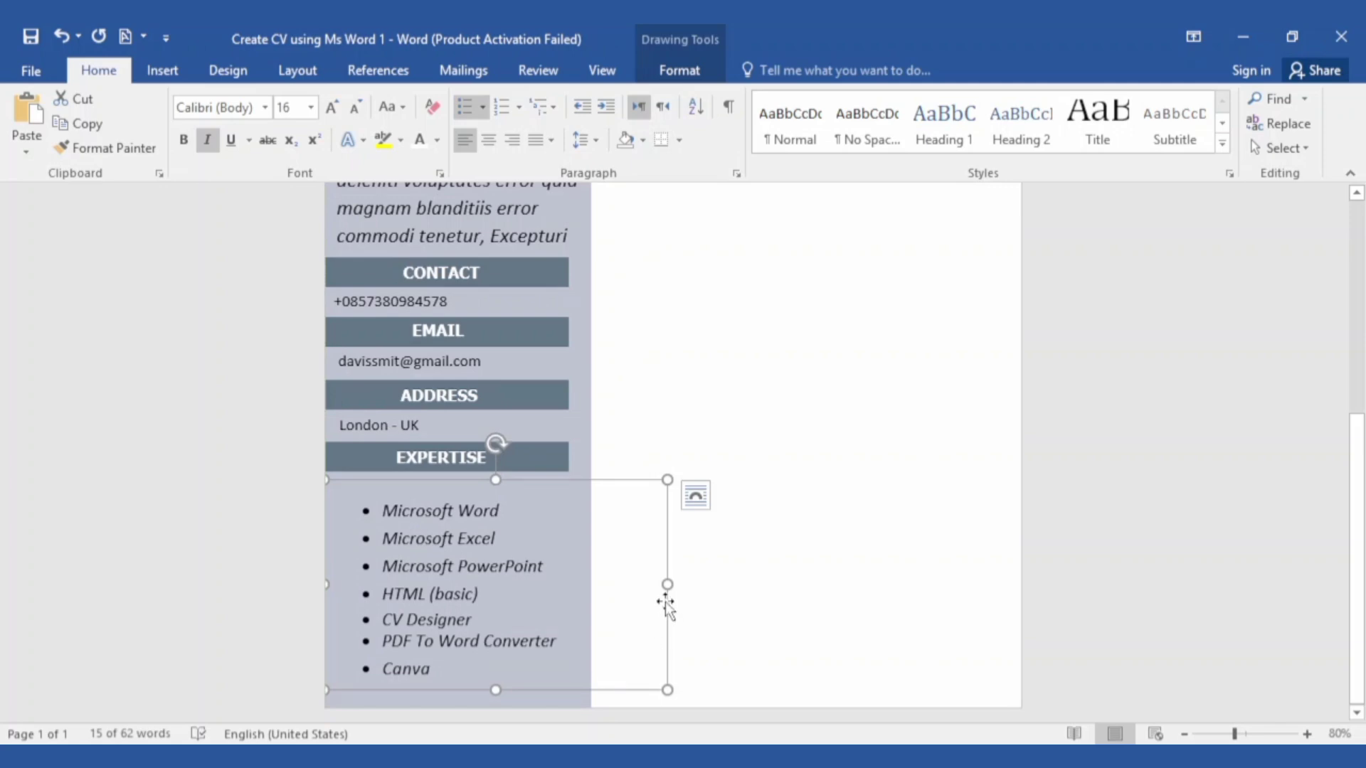
{"action": "left_click", "coordinate": [535, 459]}
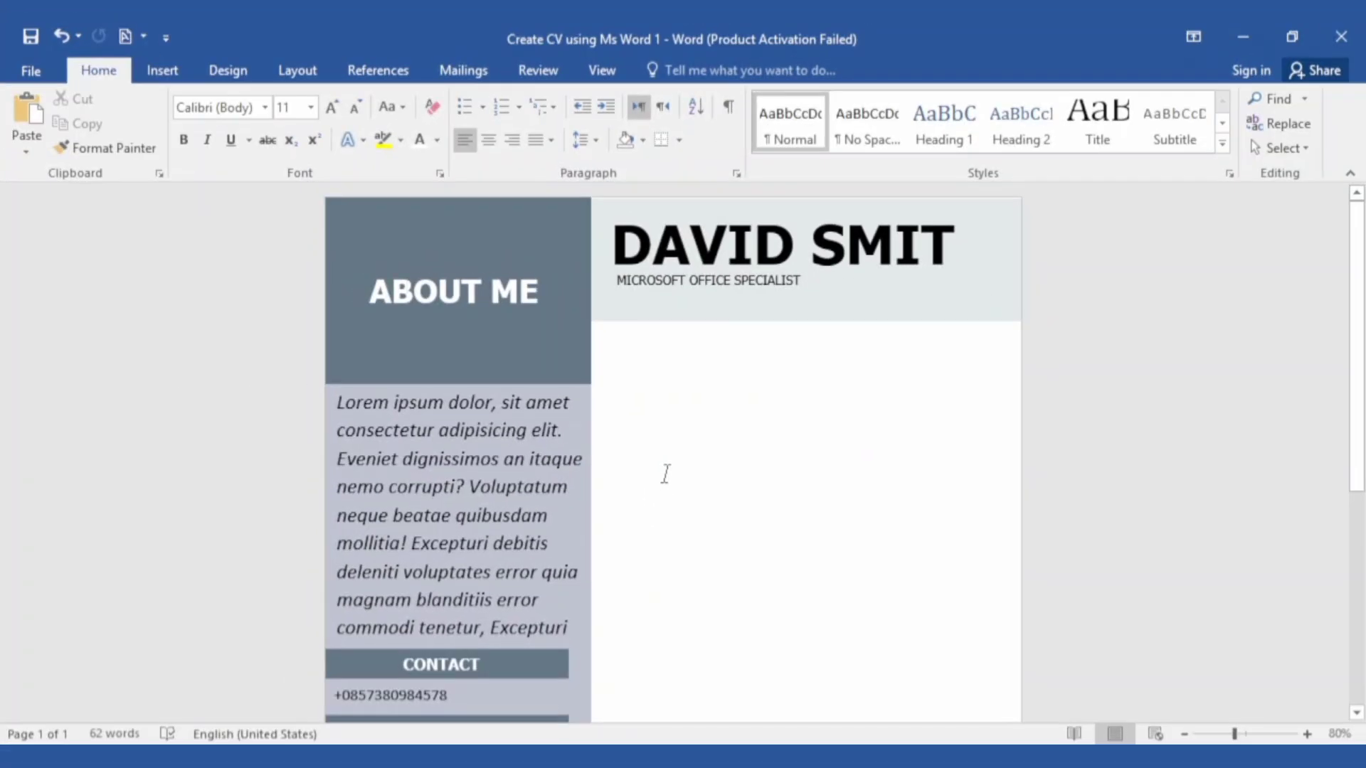
Draw a rectangle in the right column sized 0.4 in high by 4.96 in wide
{"action": "left_click", "coordinate": [162, 70]}
{"action": "left_click", "coordinate": [302, 139]}
{"action": "left_click", "coordinate": [340, 204]}
{"action": "left_click_drag", "start_coordinate": [649, 391], "coordinate": [880, 418]}
{"action": "left_click", "coordinate": [1222, 96]}
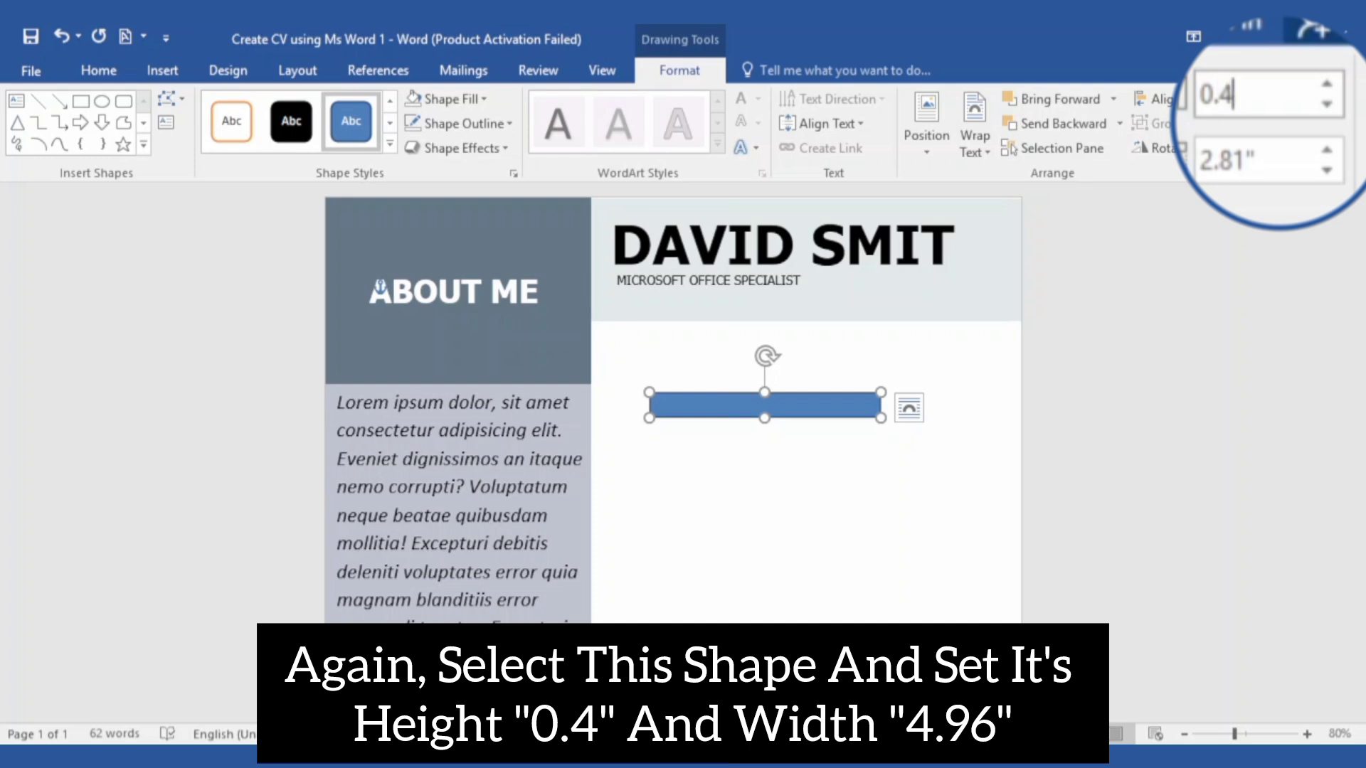
{"action": "type", "text": "0.4"}
{"action": "left_click", "coordinate": [1273, 162]}
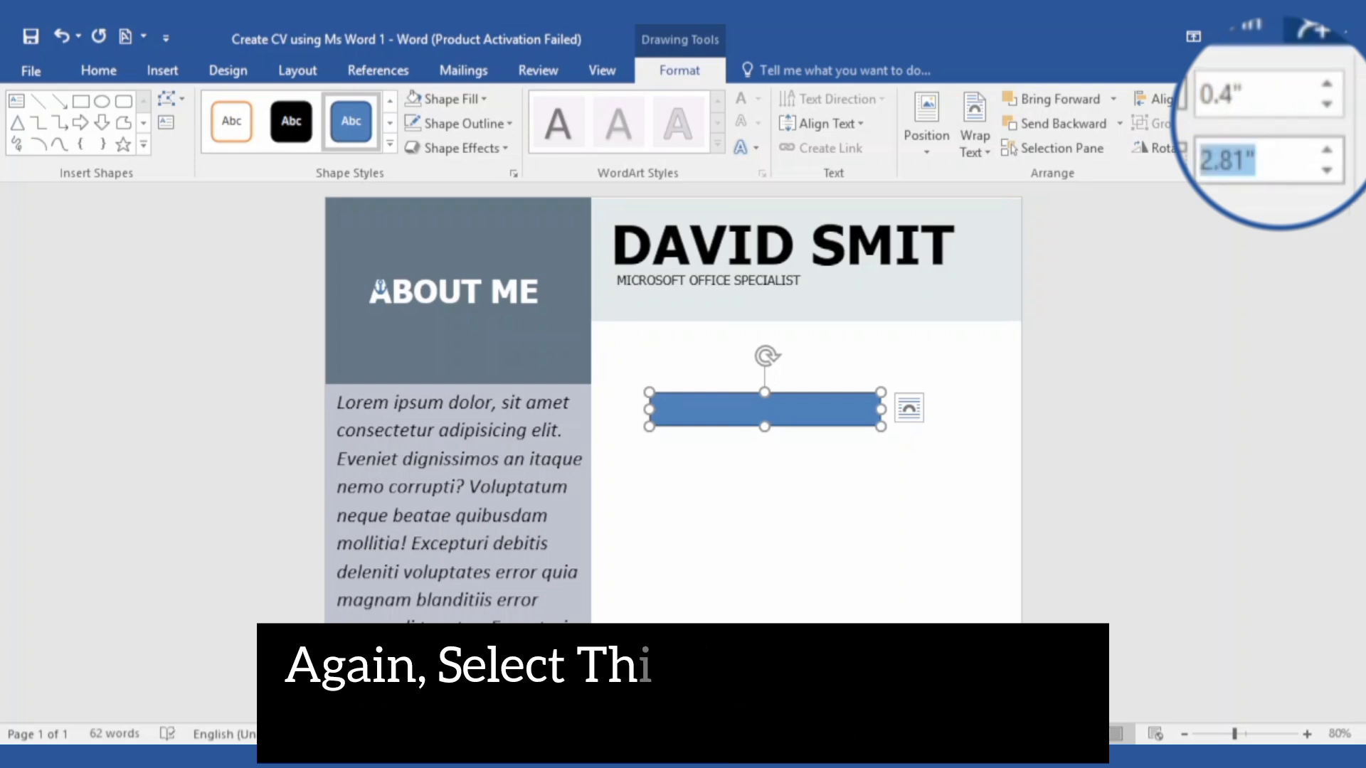
{"action": "type", "text": "4.96"}
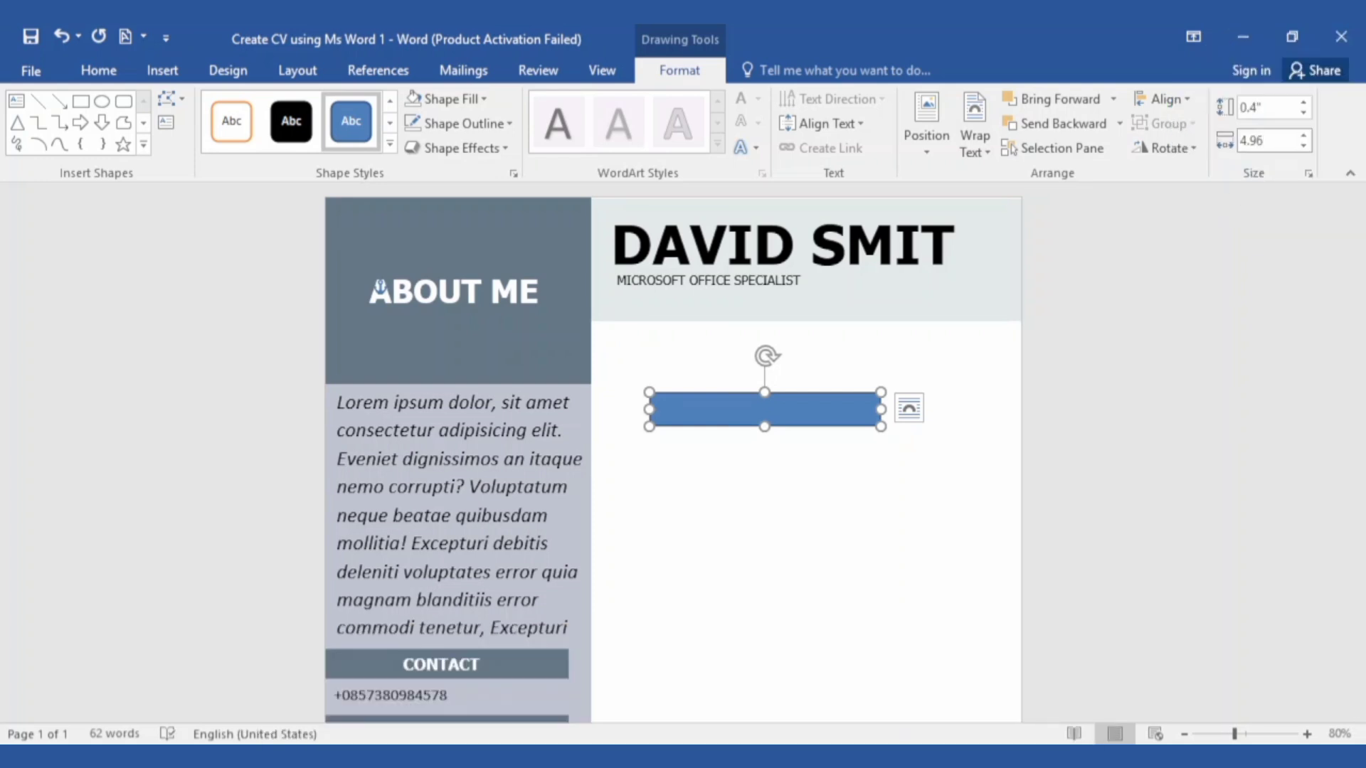
{"action": "key", "text": "Return"}
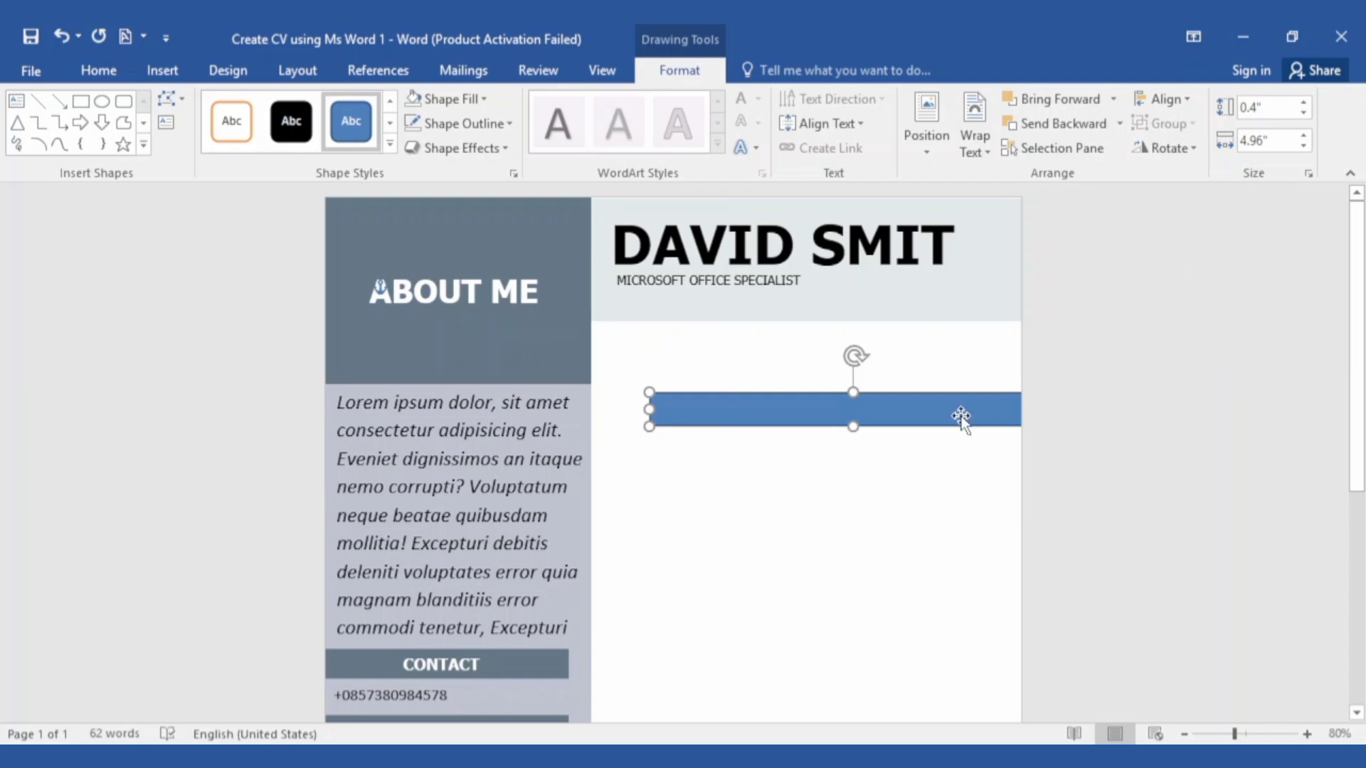
Move the bar just below the name header, fill it slate grey and remove its outline
{"action": "left_click_drag", "start_coordinate": [960, 416], "coordinate": [920, 353]}
{"action": "key", "text": "Down"}
{"action": "key", "text": "Down"}
{"action": "key", "text": "Up"}
{"action": "key", "text": "Up"}
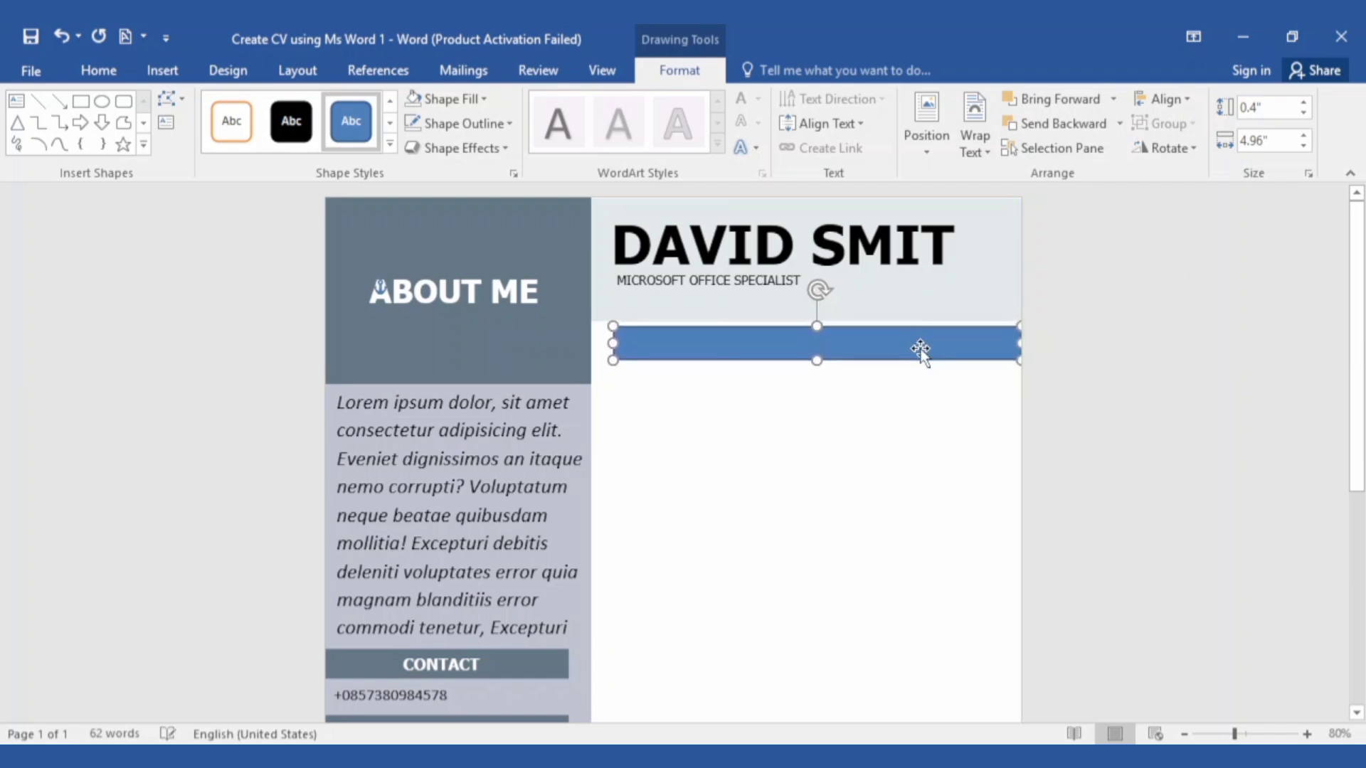
{"action": "key", "text": "Down"}
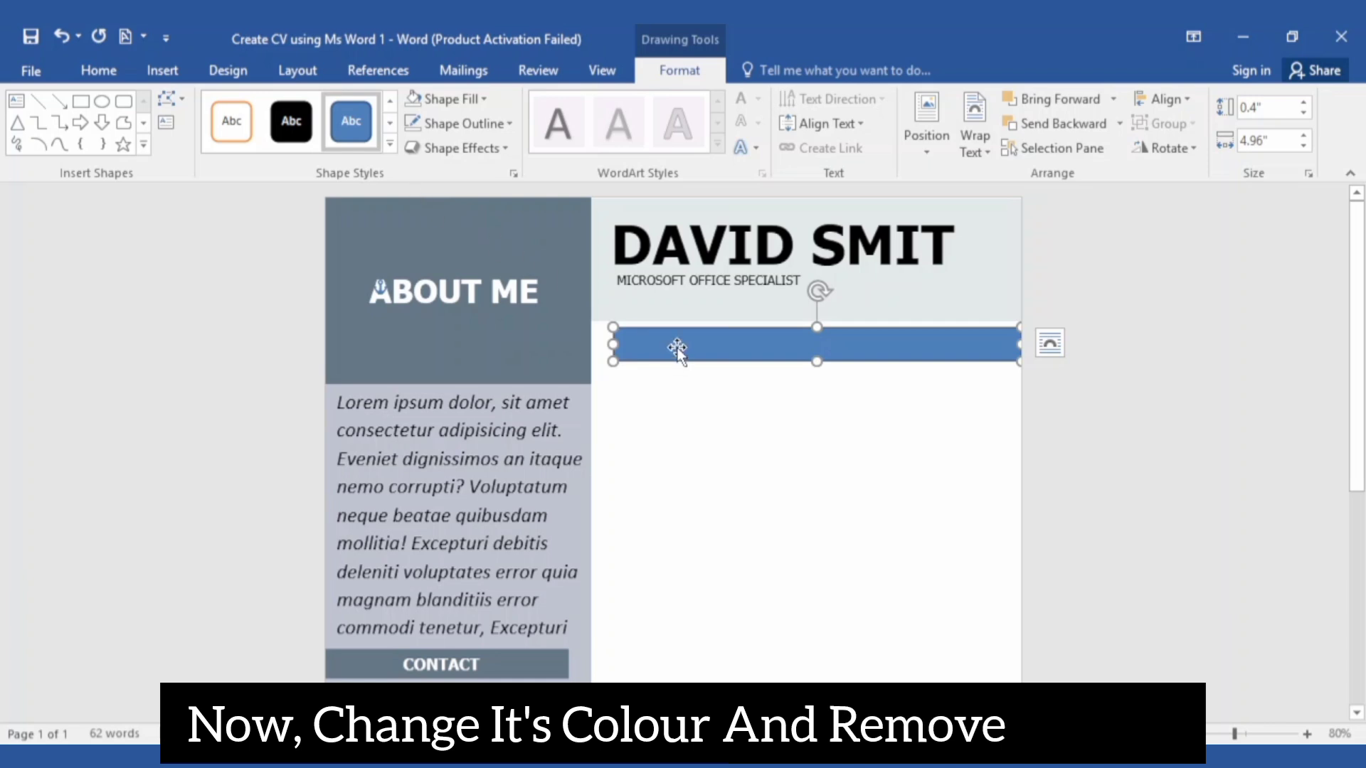
{"action": "left_click", "coordinate": [482, 100]}
{"action": "left_click", "coordinate": [461, 298]}
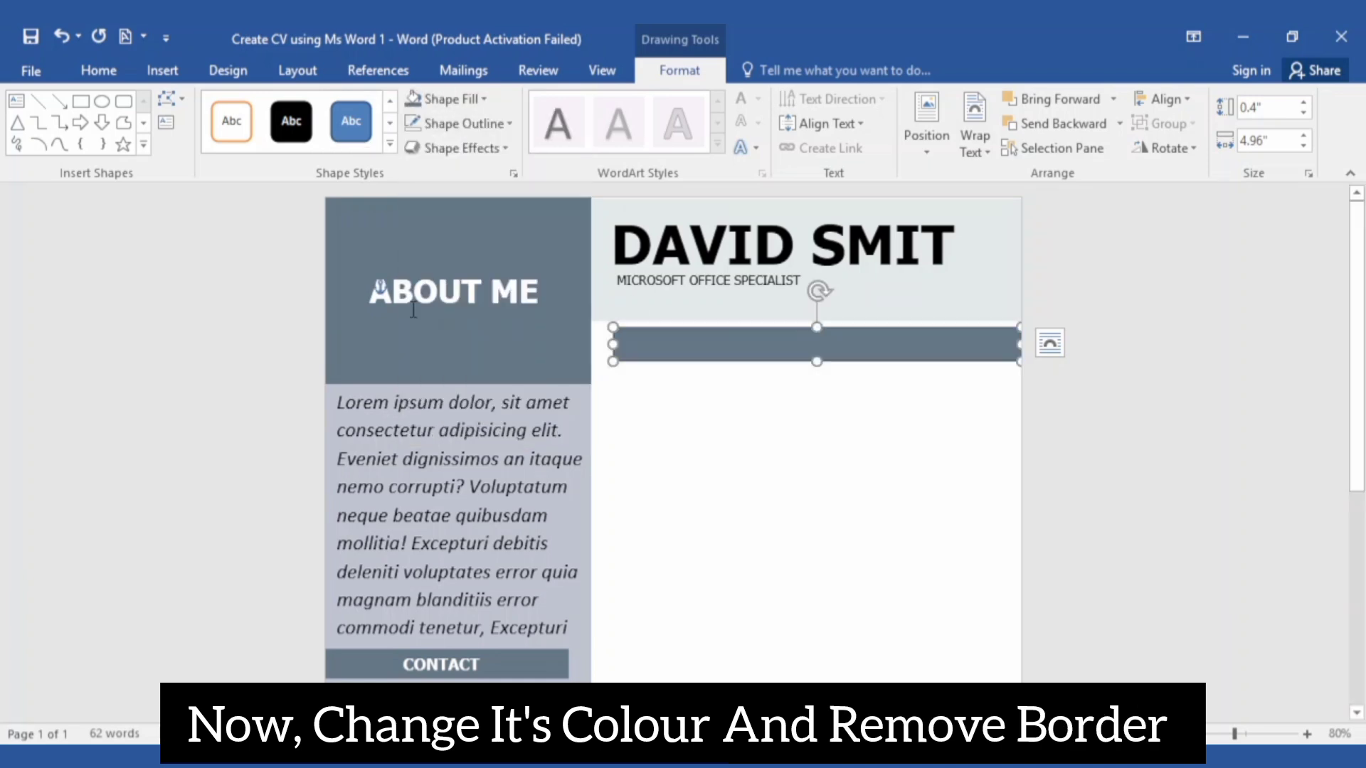
{"action": "left_click", "coordinate": [464, 123]}
{"action": "left_click", "coordinate": [449, 356]}
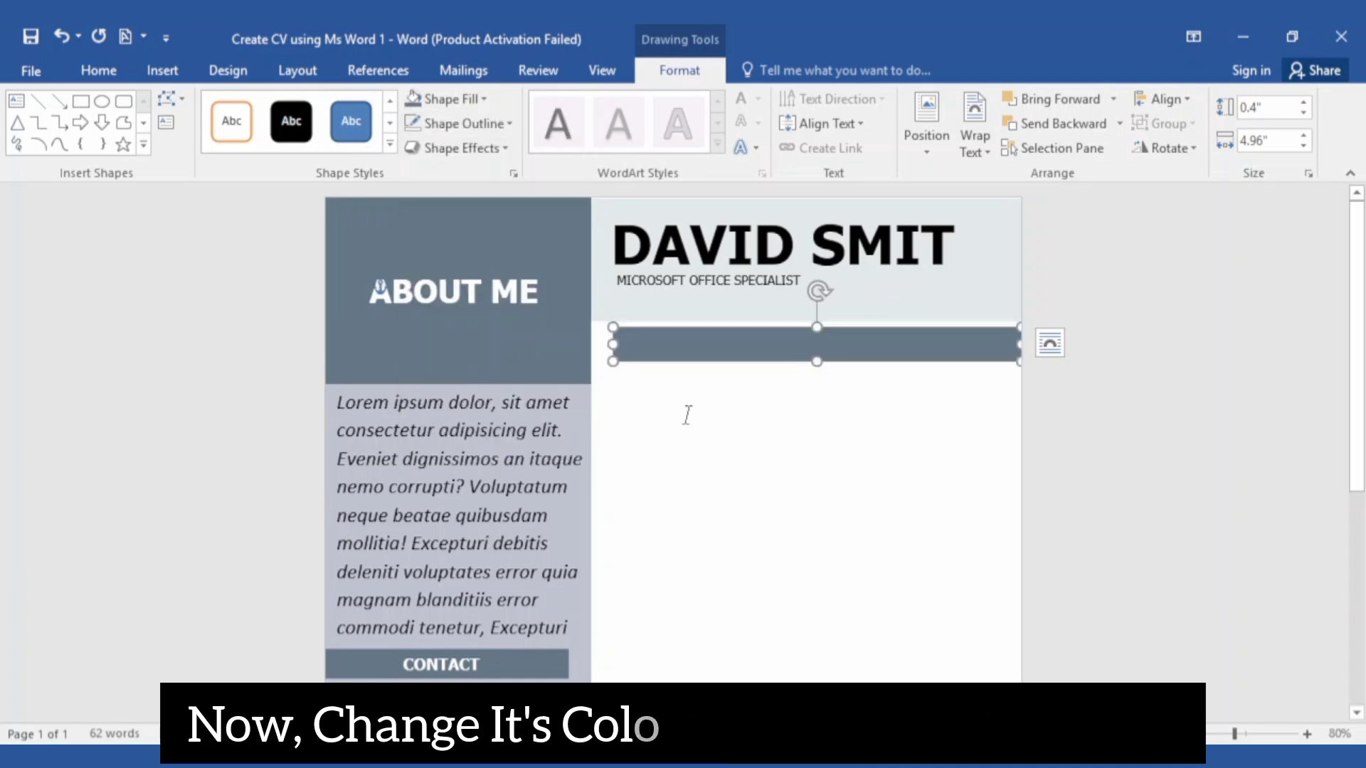
{"action": "left_click", "coordinate": [687, 415]}
Open the Shapes gallery from the Insert tab to start a new text box
{"action": "left_click", "coordinate": [93, 70]}
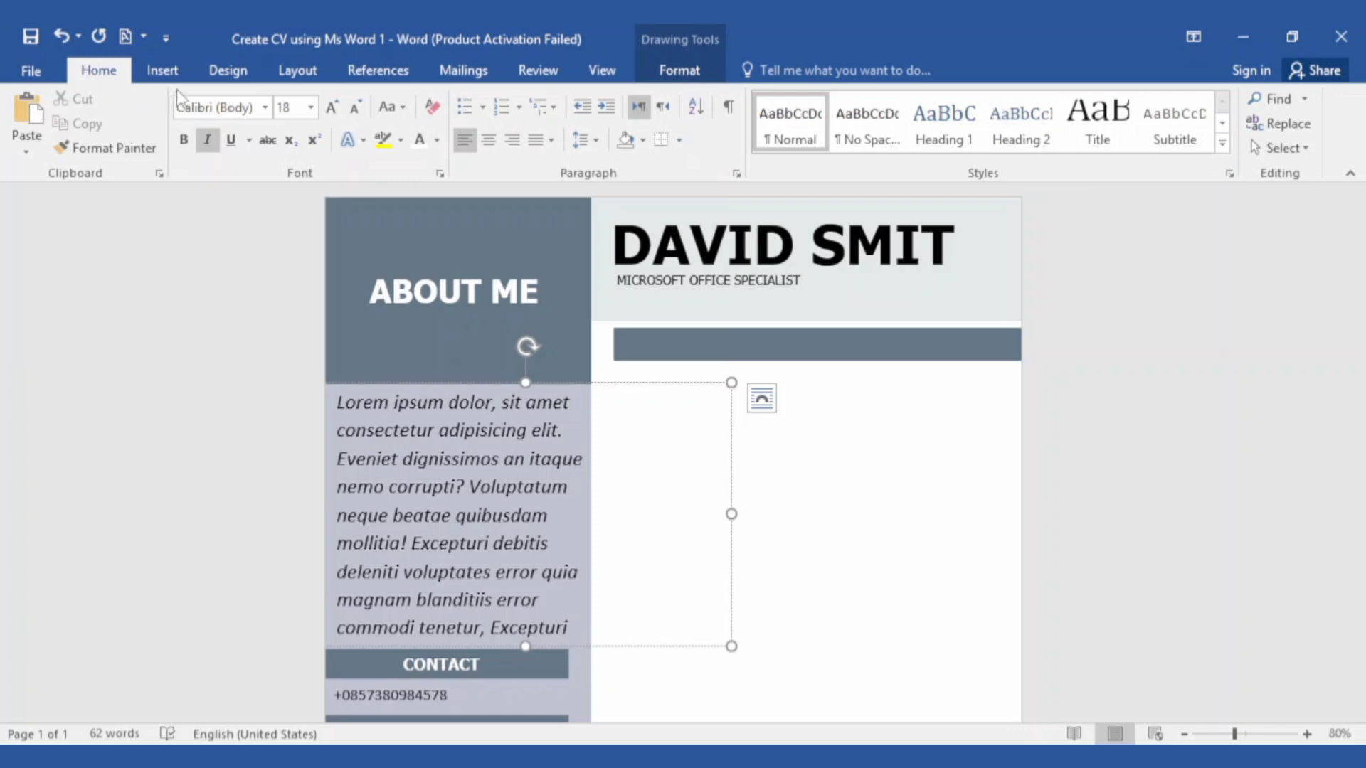
{"action": "left_click", "coordinate": [162, 70]}
{"action": "left_click", "coordinate": [294, 128]}
Draw a centred 18 pt EXPERIENCE text box on the grey bar and fit it to the word
{"action": "left_click", "coordinate": [324, 199]}
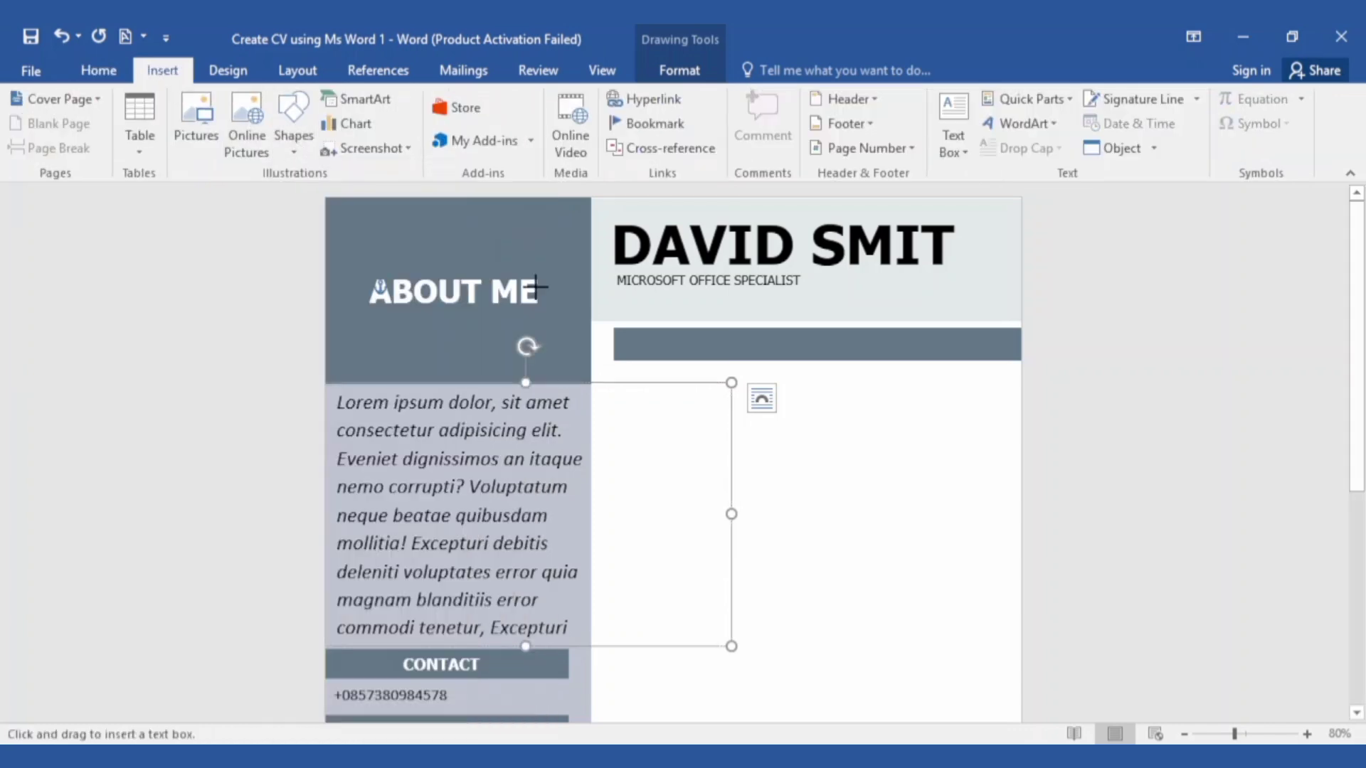
{"action": "left_click_drag", "start_coordinate": [704, 354], "coordinate": [930, 334]}
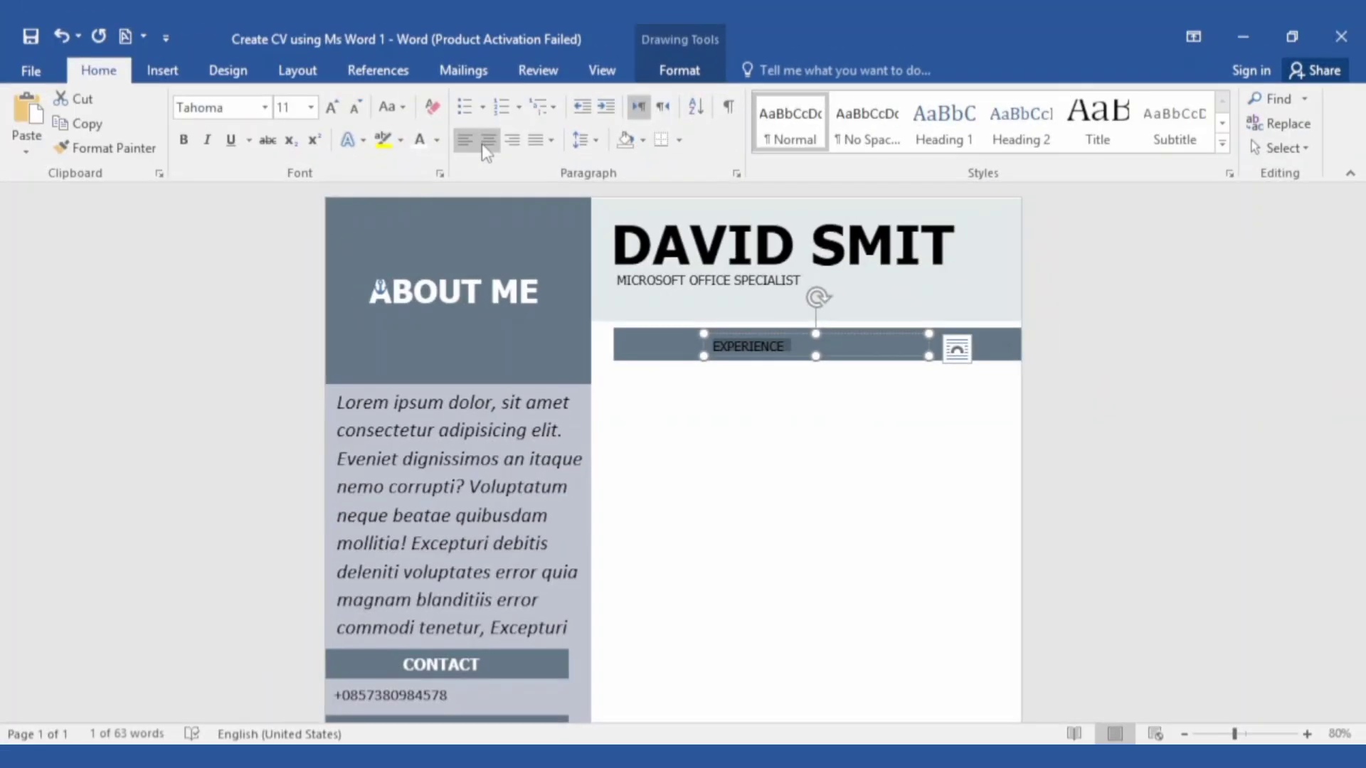
{"action": "left_click", "coordinate": [484, 141]}
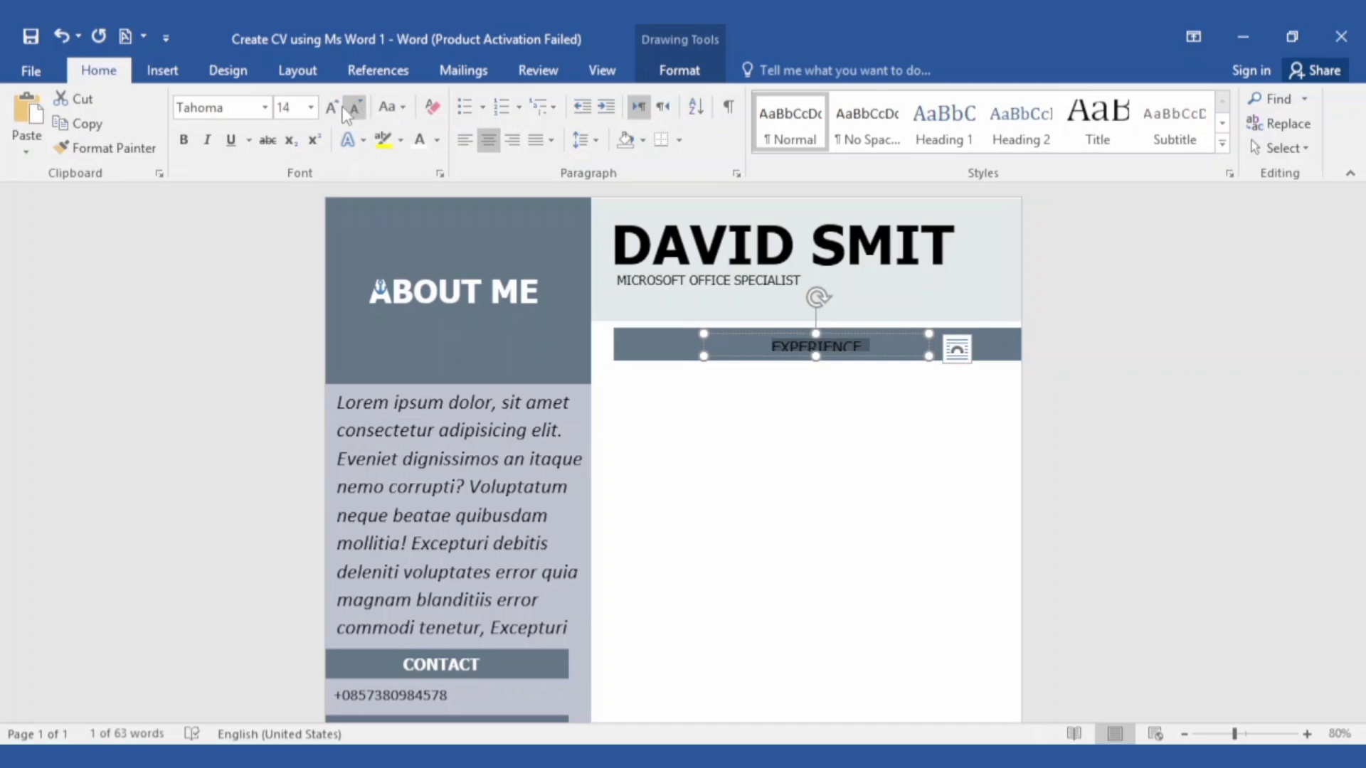
{"action": "left_click", "coordinate": [311, 108]}
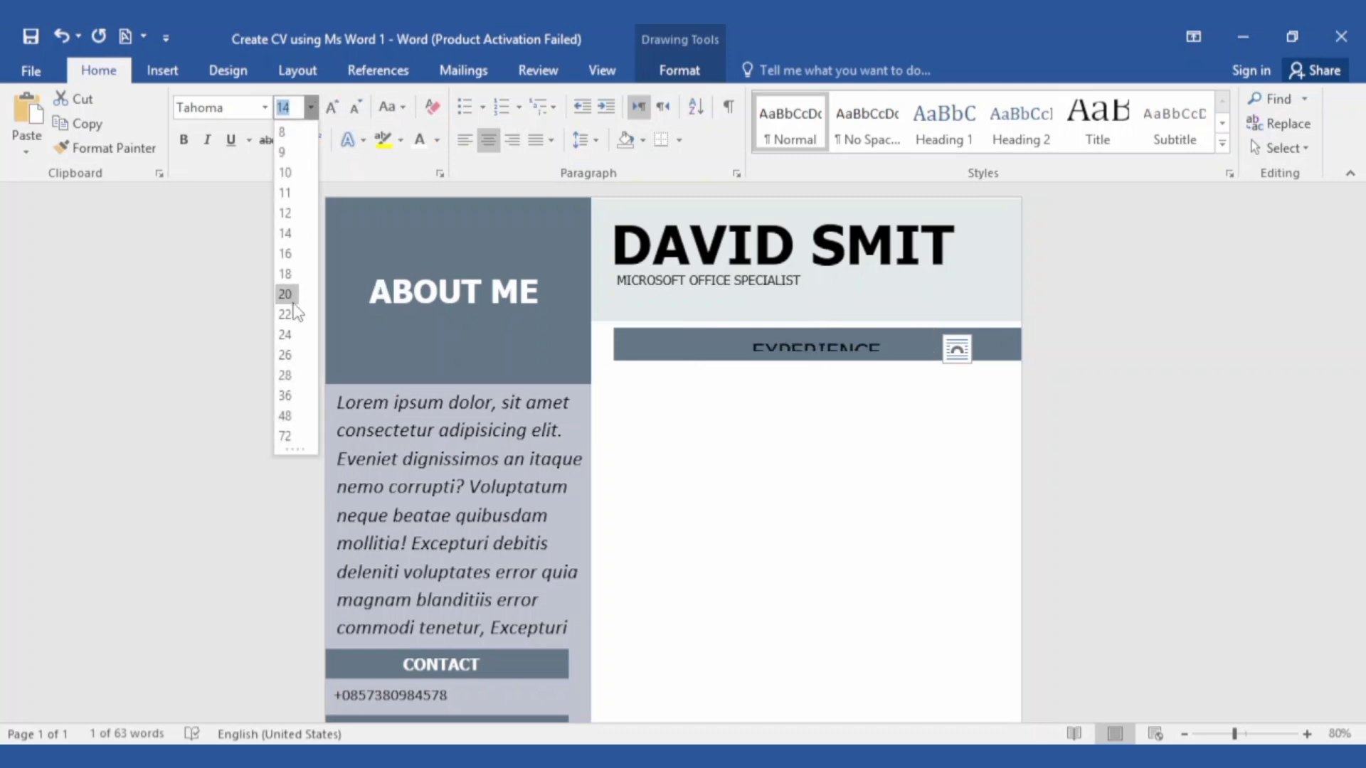
{"action": "left_click", "coordinate": [285, 275]}
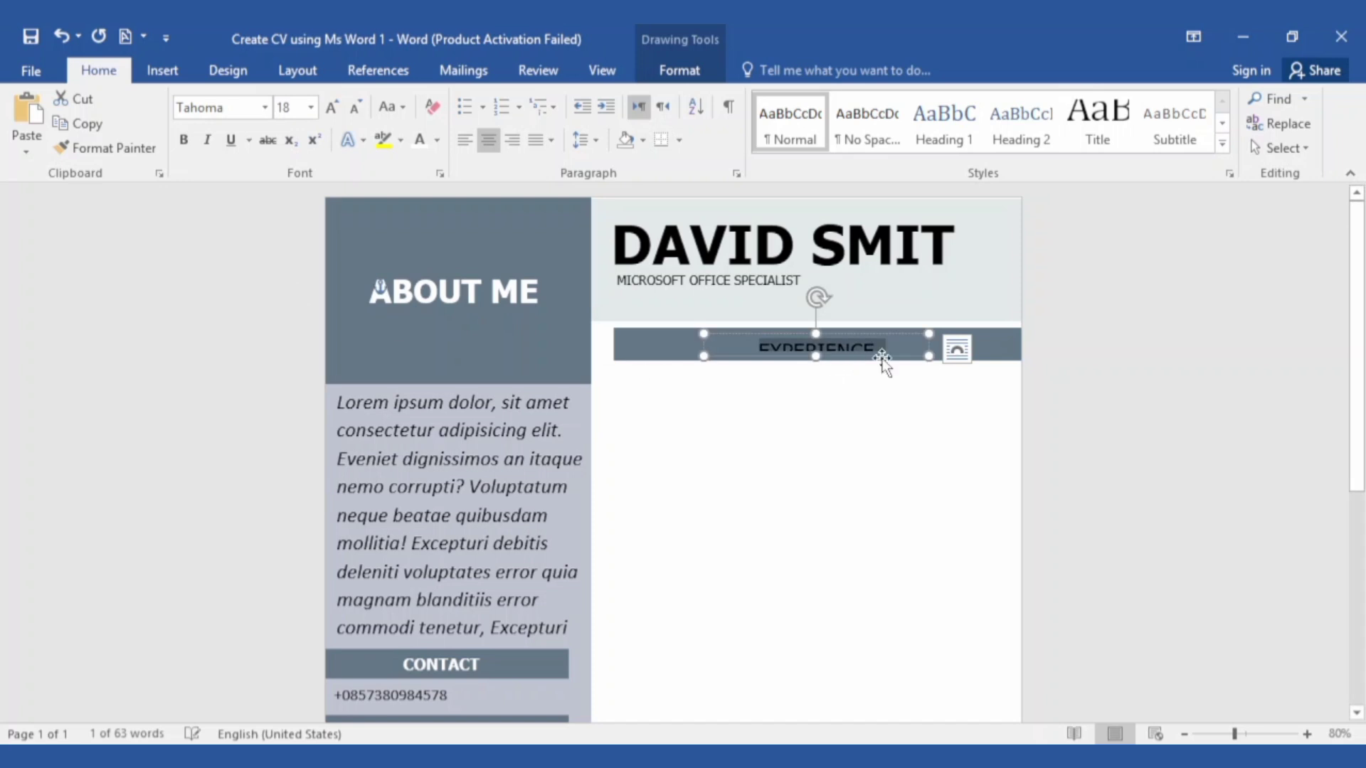
{"action": "left_click_drag", "start_coordinate": [927, 357], "coordinate": [925, 364]}
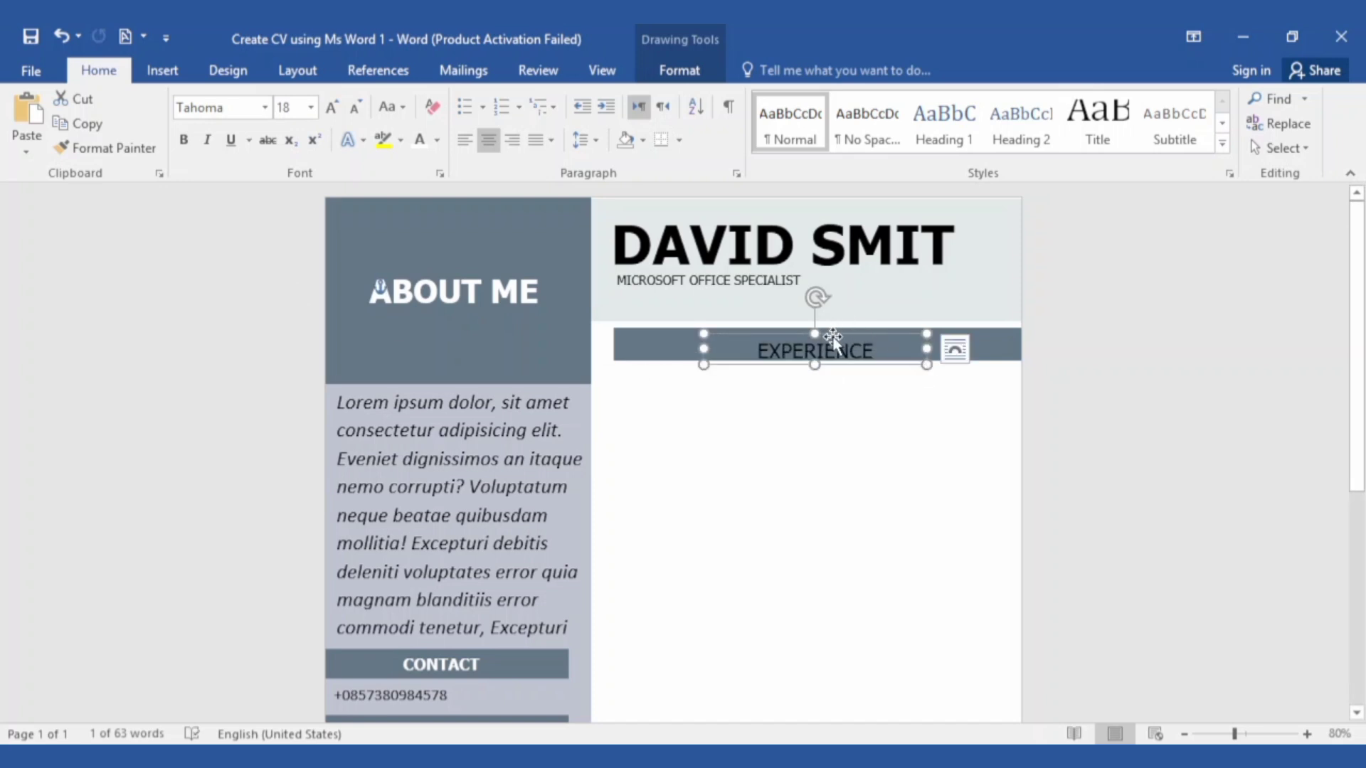
{"action": "left_click_drag", "start_coordinate": [832, 340], "coordinate": [829, 333]}
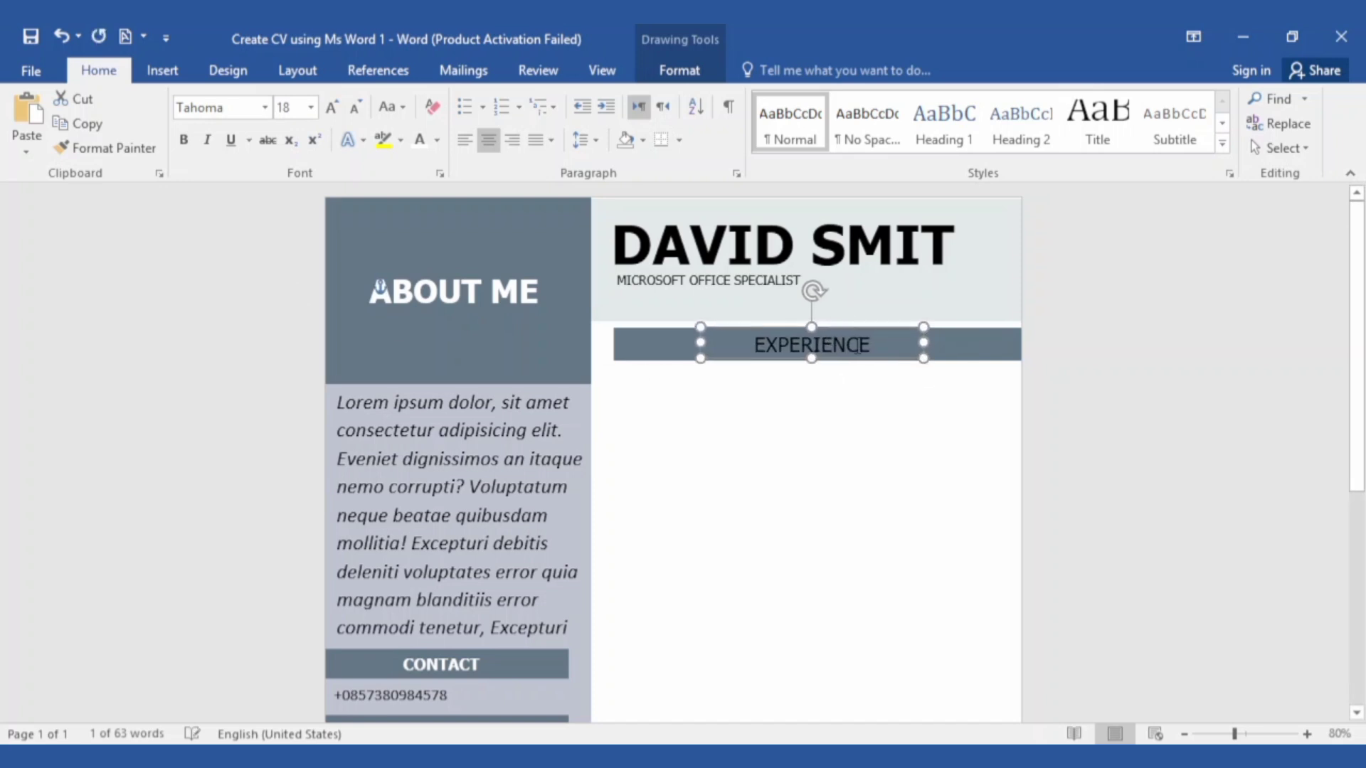
Make EXPERIENCE white and bold, then paste in the experience details text box
{"action": "left_click", "coordinate": [880, 347]}
{"action": "double_click", "coordinate": [880, 346]}
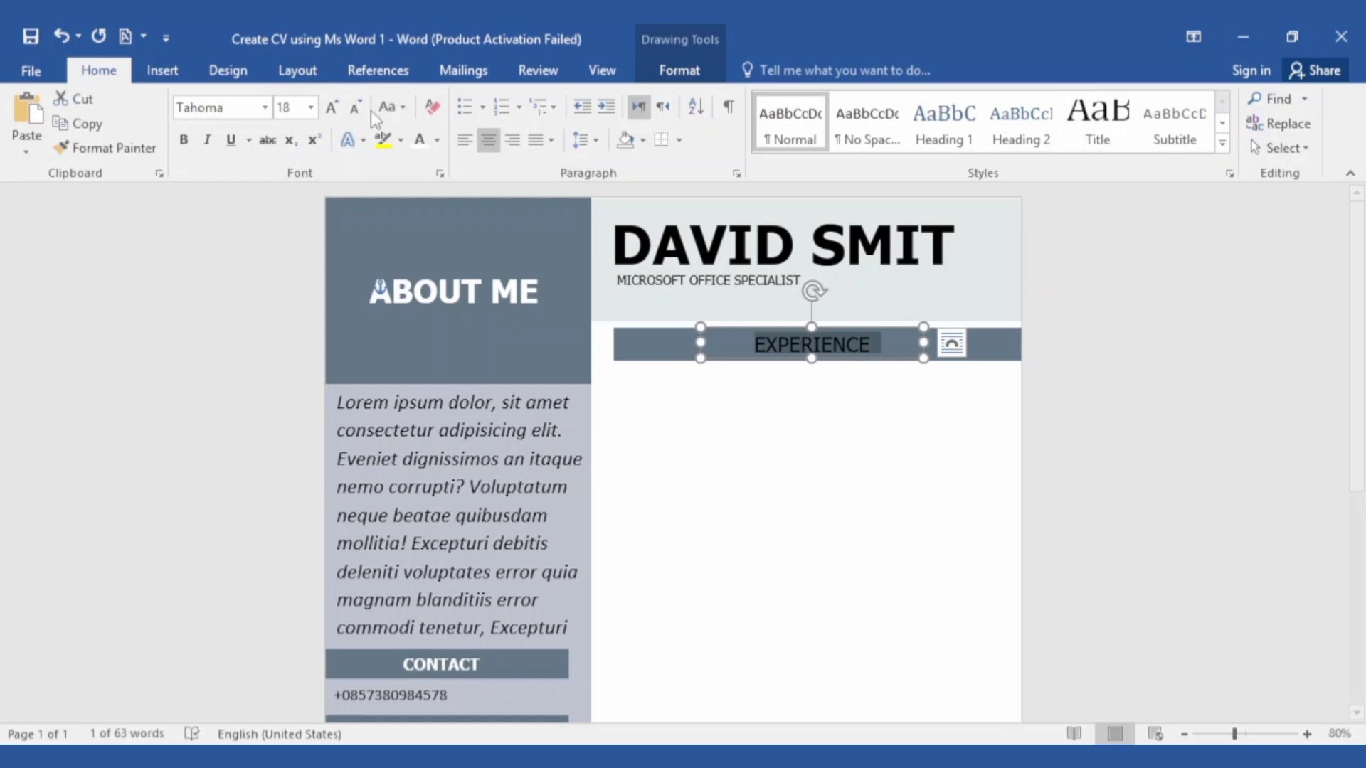
{"action": "left_click", "coordinate": [419, 142]}
{"action": "left_click", "coordinate": [183, 139]}
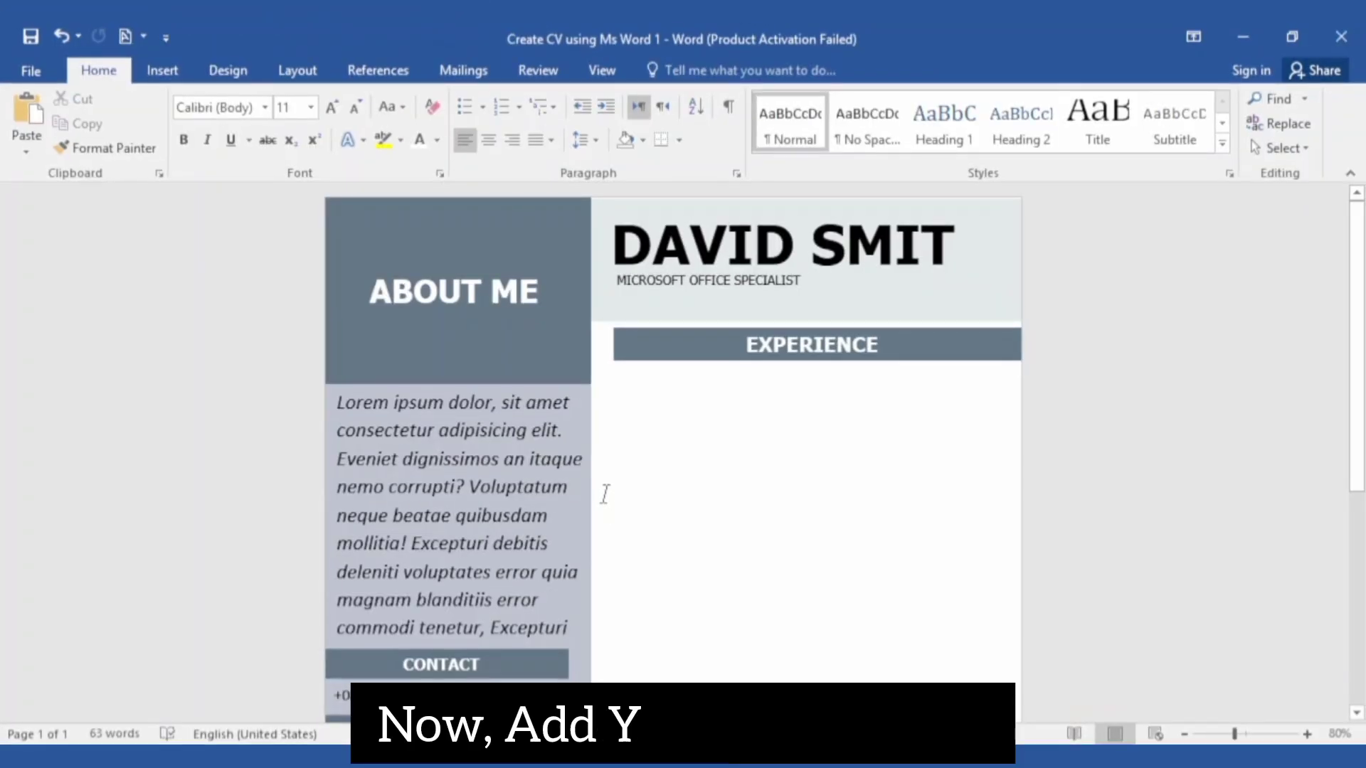
{"action": "key", "text": "ctrl+v"}
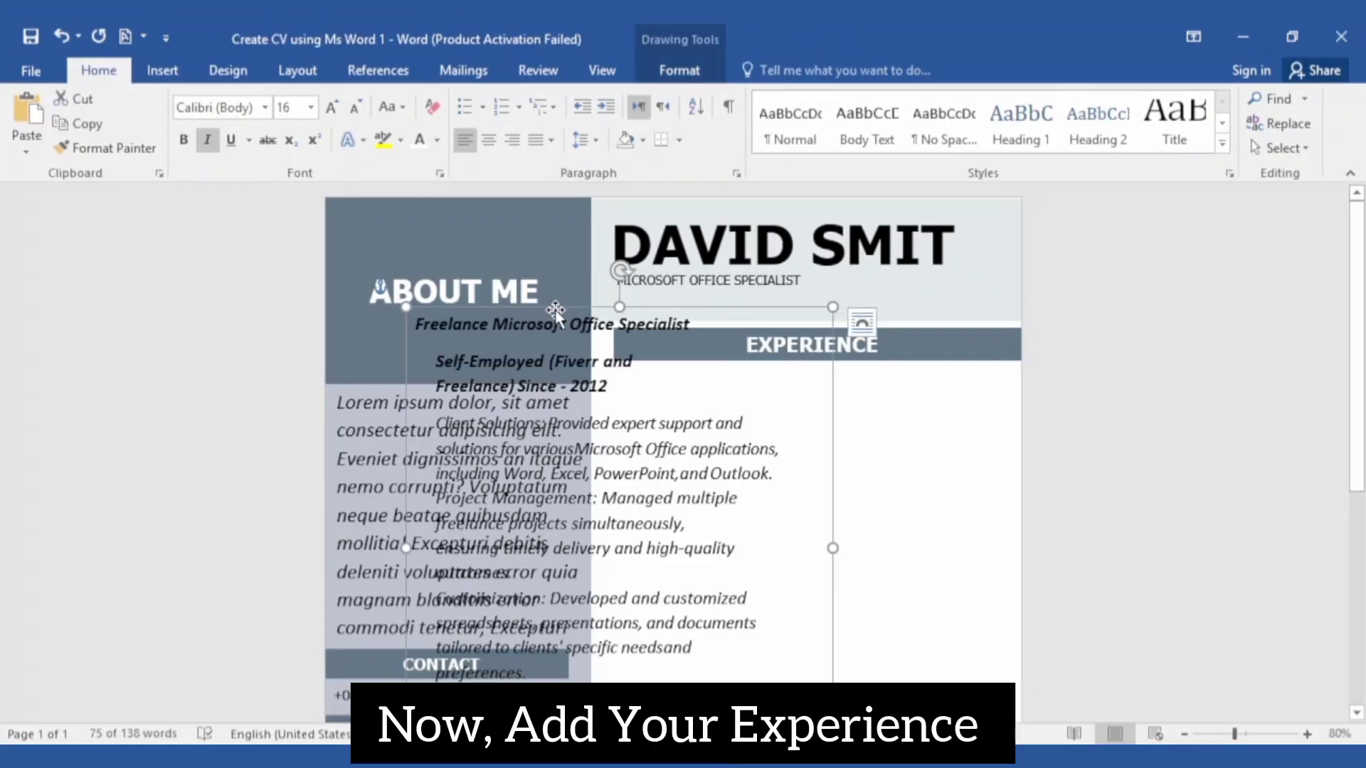
Move the freelance job-details box beneath the EXPERIENCE bar and stretch its bottom edge down
{"action": "left_click_drag", "start_coordinate": [555, 310], "coordinate": [787, 371]}
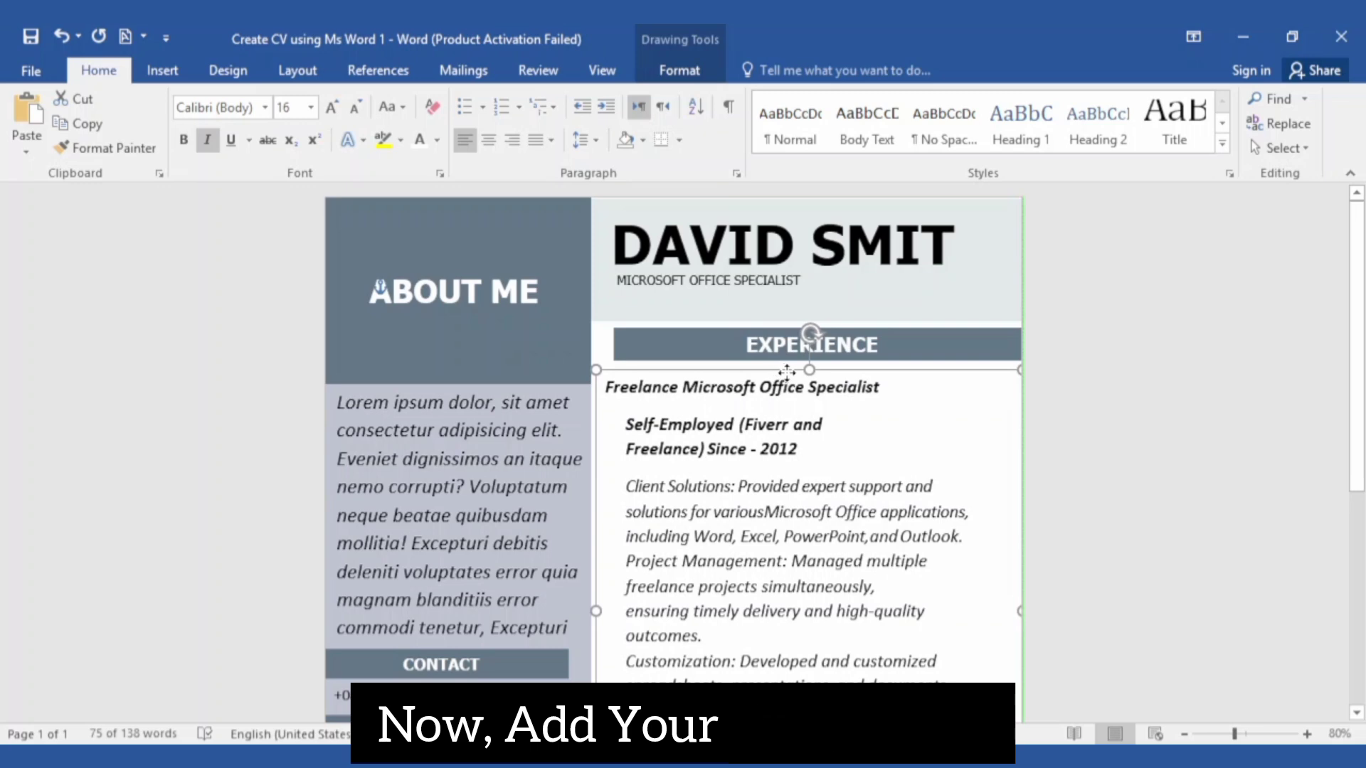
{"action": "scroll", "coordinate": [789, 371], "scroll_direction": "down", "scroll_amount": 5}
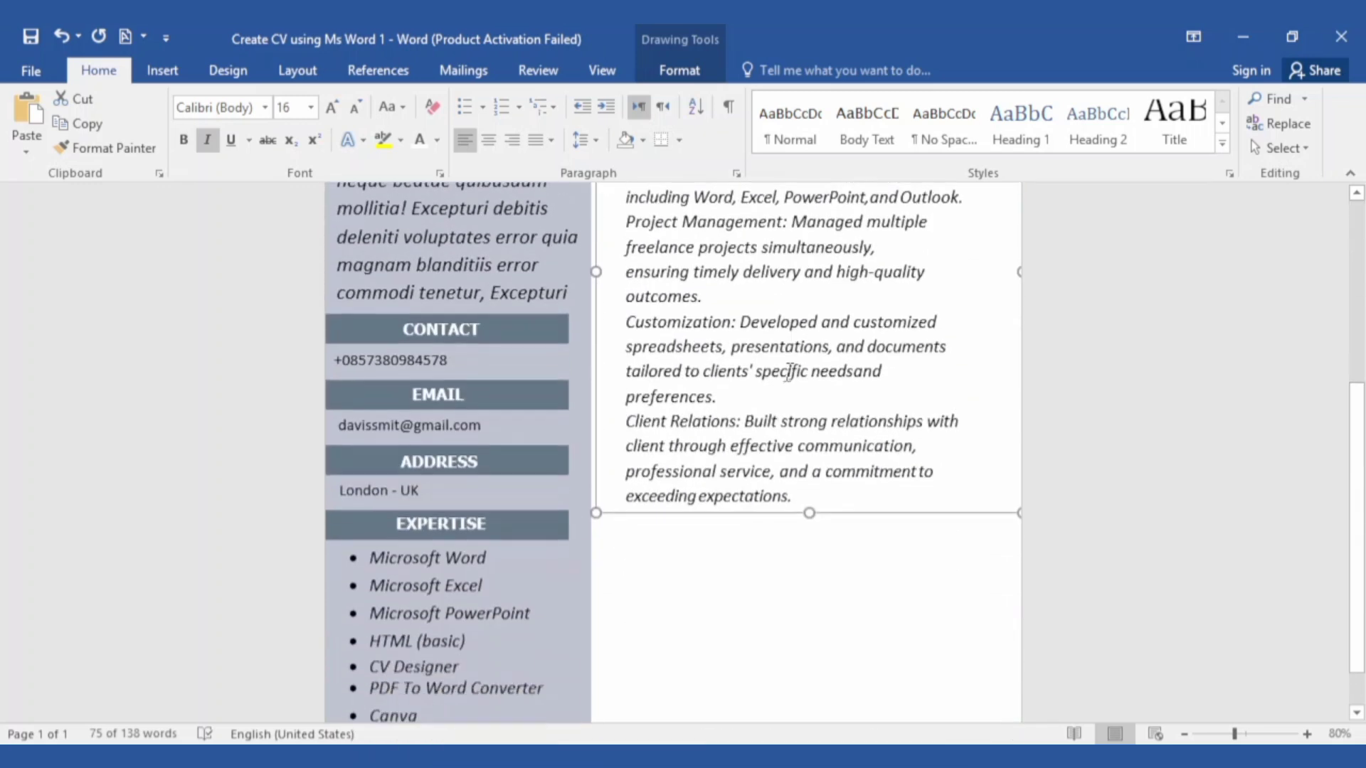
{"action": "scroll", "coordinate": [788, 371], "scroll_direction": "up", "scroll_amount": 5}
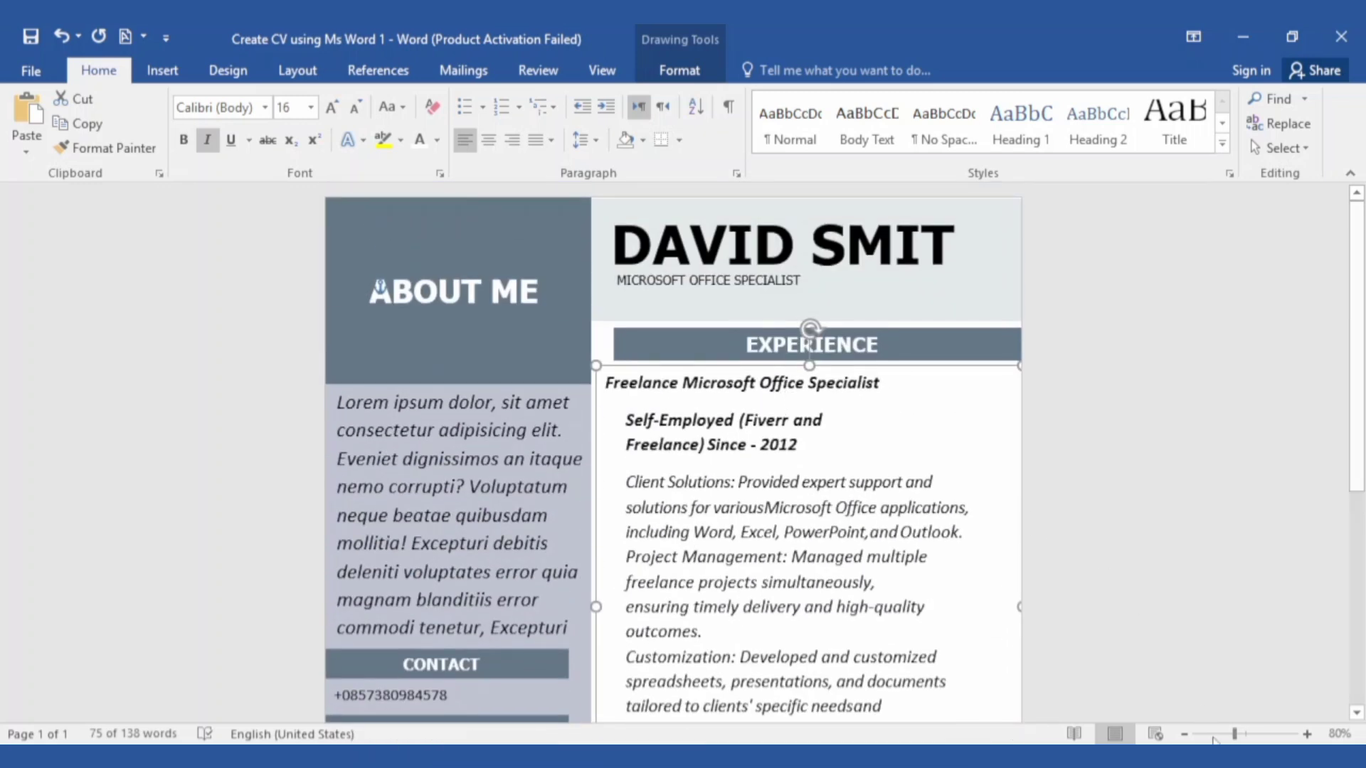
{"action": "left_click_drag", "start_coordinate": [1234, 733], "coordinate": [1225, 733]}
{"action": "scroll", "coordinate": [793, 623], "scroll_direction": "down", "scroll_amount": 3}
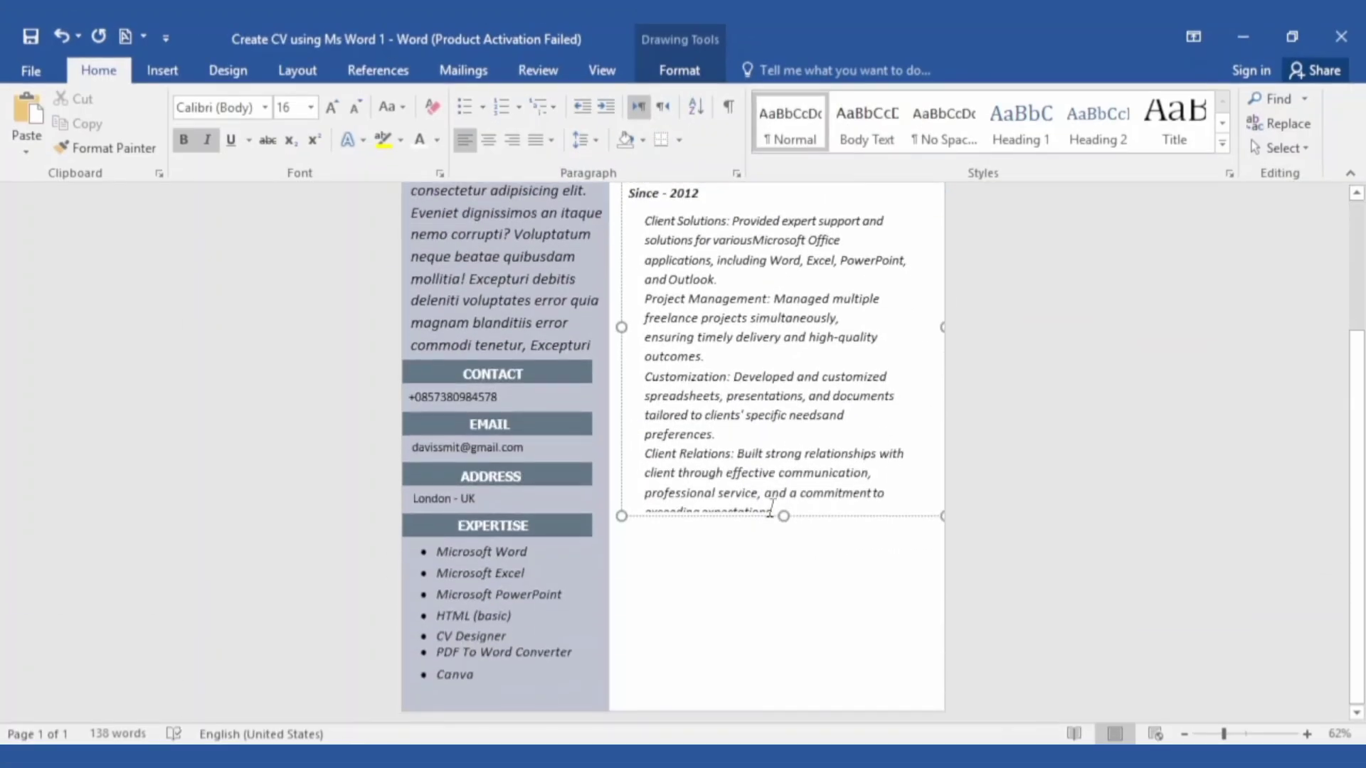
{"action": "left_click_drag", "start_coordinate": [782, 519], "coordinate": [780, 524]}
{"action": "left_click", "coordinate": [780, 584]}
{"action": "scroll", "coordinate": [781, 584], "scroll_direction": "up", "scroll_amount": 2}
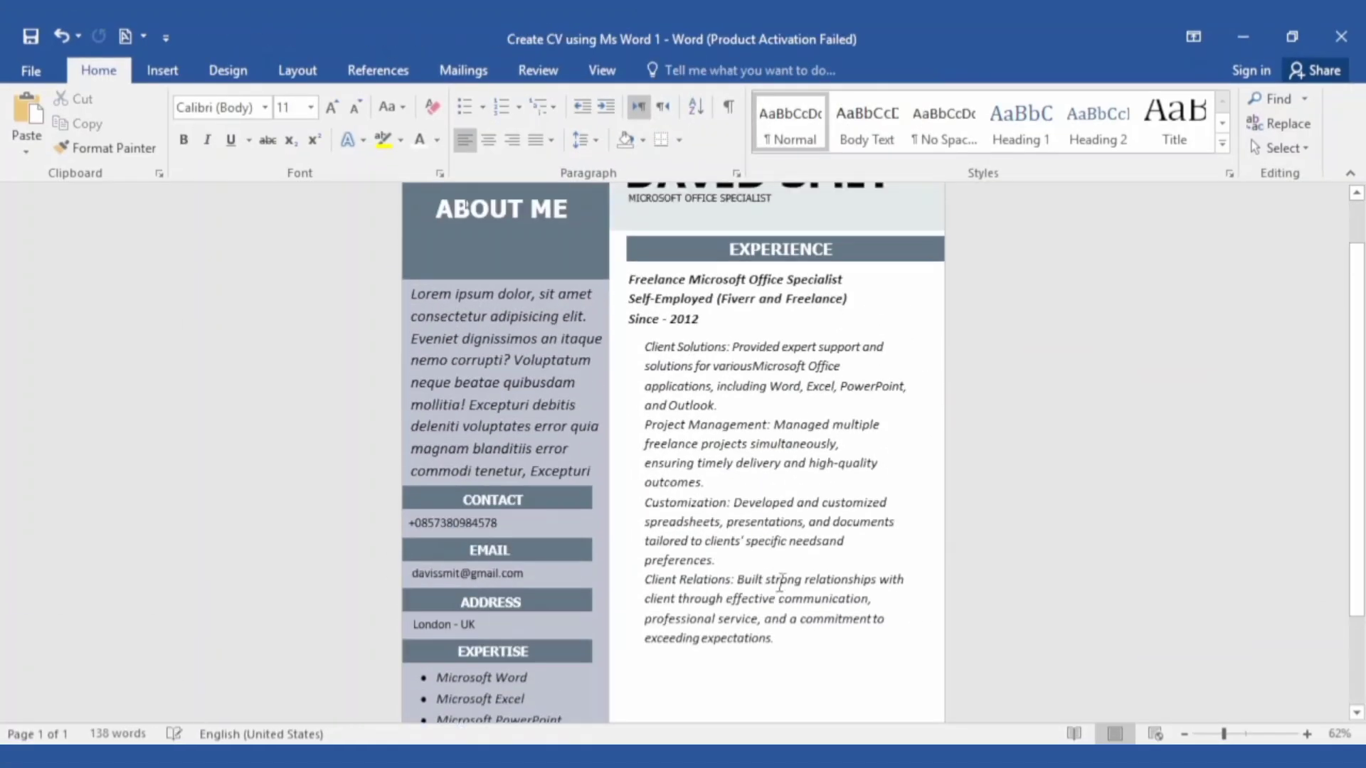
Ctrl-drag a copy of the EXPERIENCE heading and grey bar below the experience entries
{"action": "left_click", "coordinate": [810, 409]}
{"action": "left_click", "coordinate": [752, 249]}
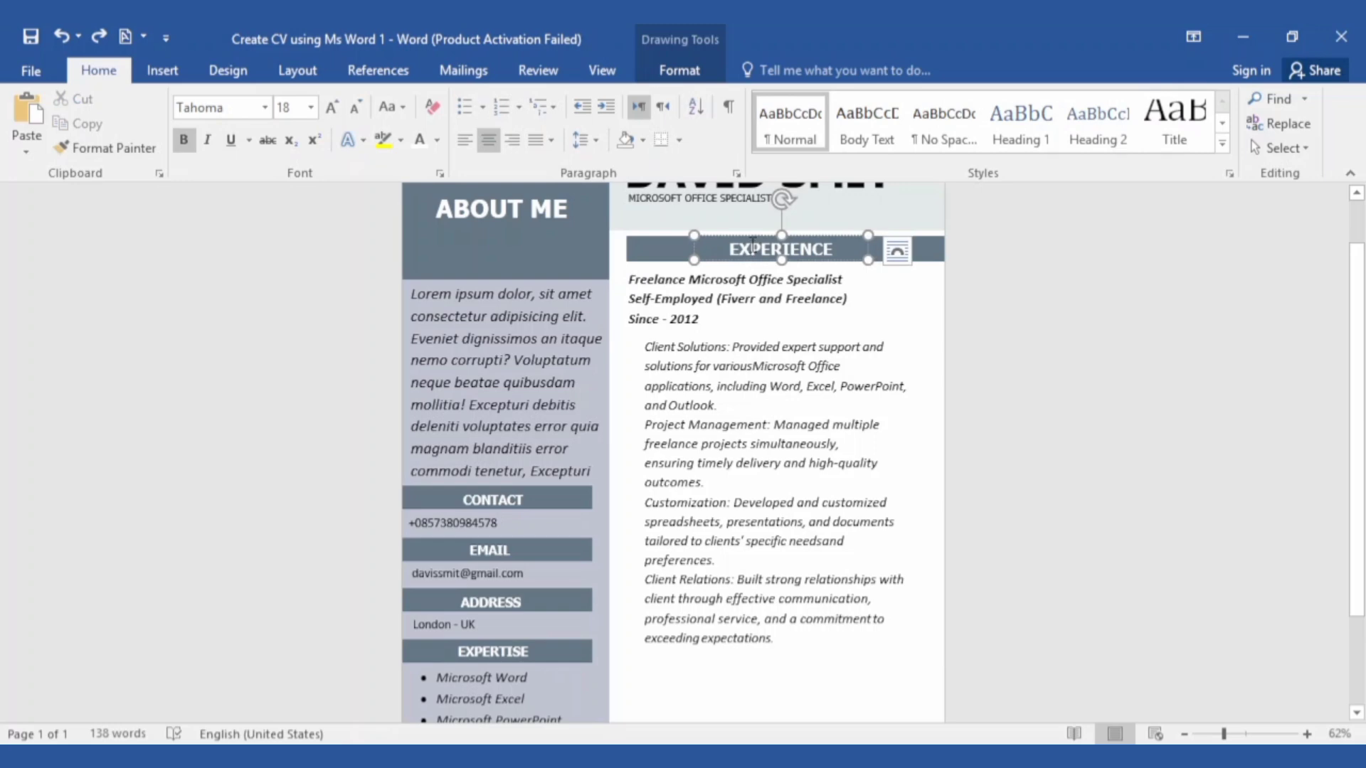
{"action": "left_click", "coordinate": [695, 247]}
{"action": "left_click", "coordinate": [672, 249], "text": "shift"}
{"action": "left_click_drag", "start_coordinate": [669, 246], "coordinate": [638, 660]}
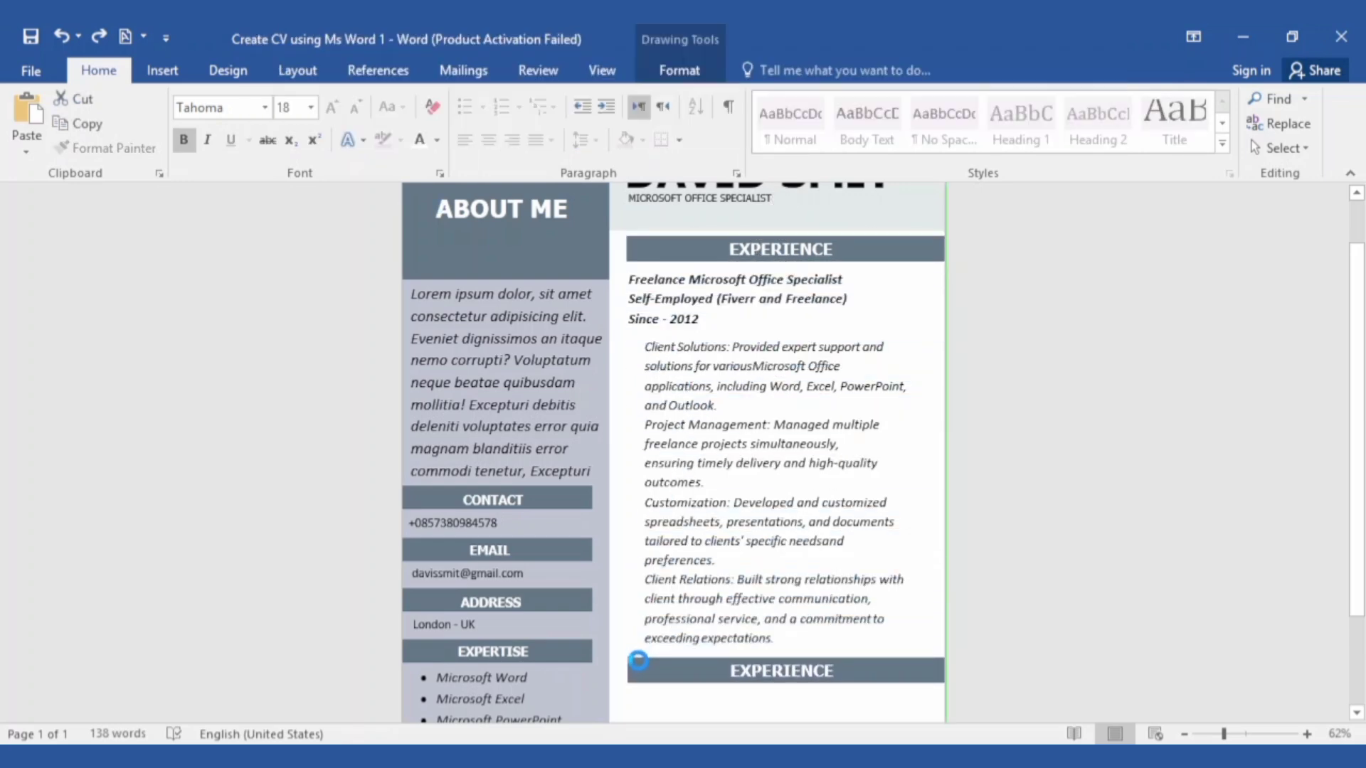
{"action": "scroll", "coordinate": [768, 626], "scroll_direction": "down", "scroll_amount": 3}
{"action": "left_click", "coordinate": [788, 636]}
{"action": "scroll", "coordinate": [832, 626], "scroll_direction": "down", "scroll_amount": 3}
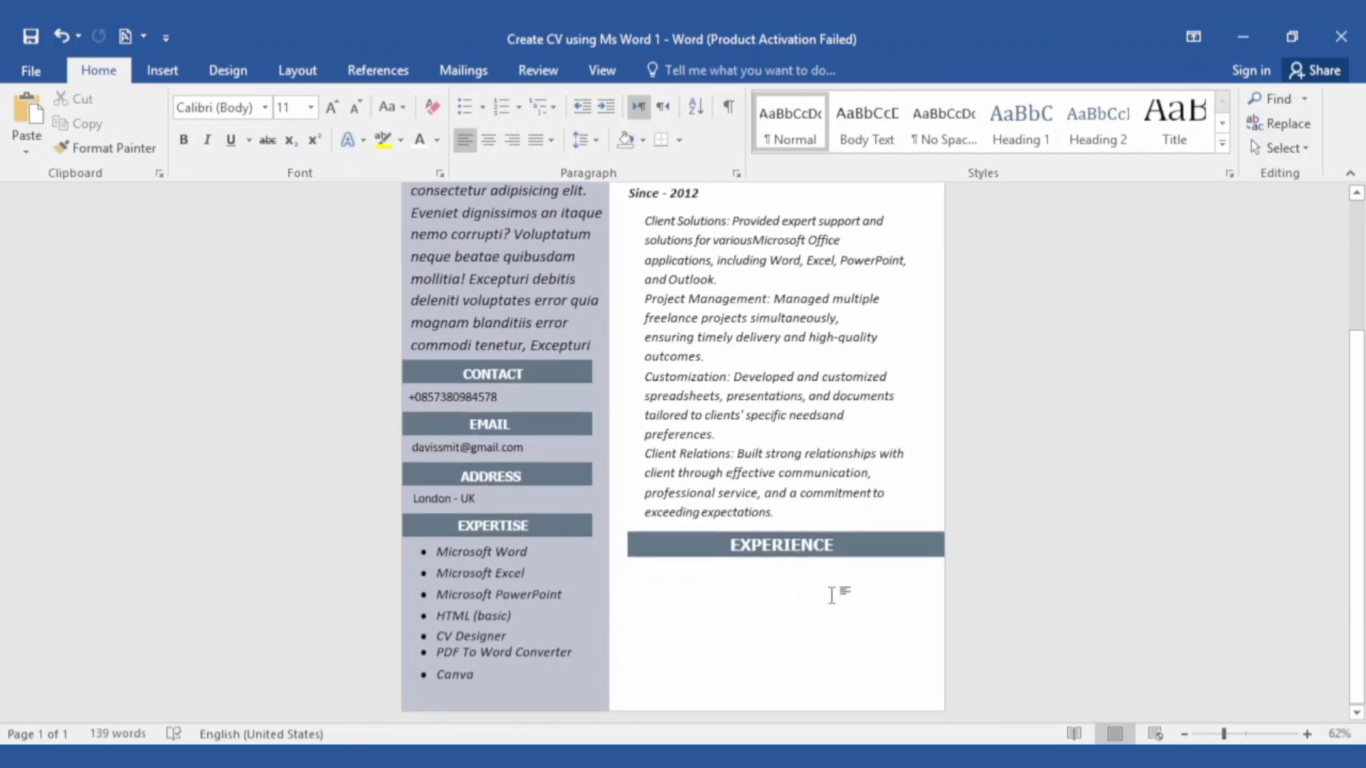
Relabel the copied heading EDUCATION and paste in the education details box
{"action": "left_click", "coordinate": [840, 550]}
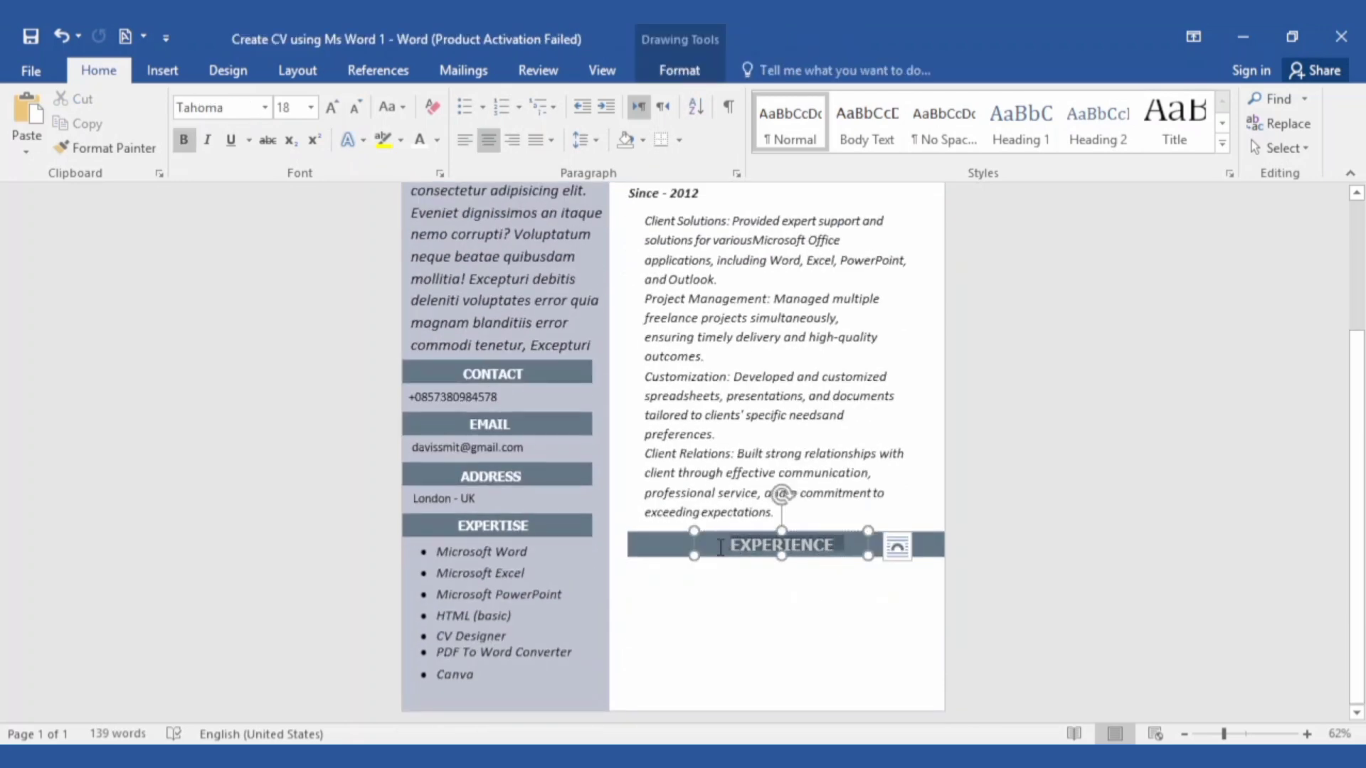
{"action": "key", "text": "BackSpace"}
{"action": "type", "text": "EDUCATION"}
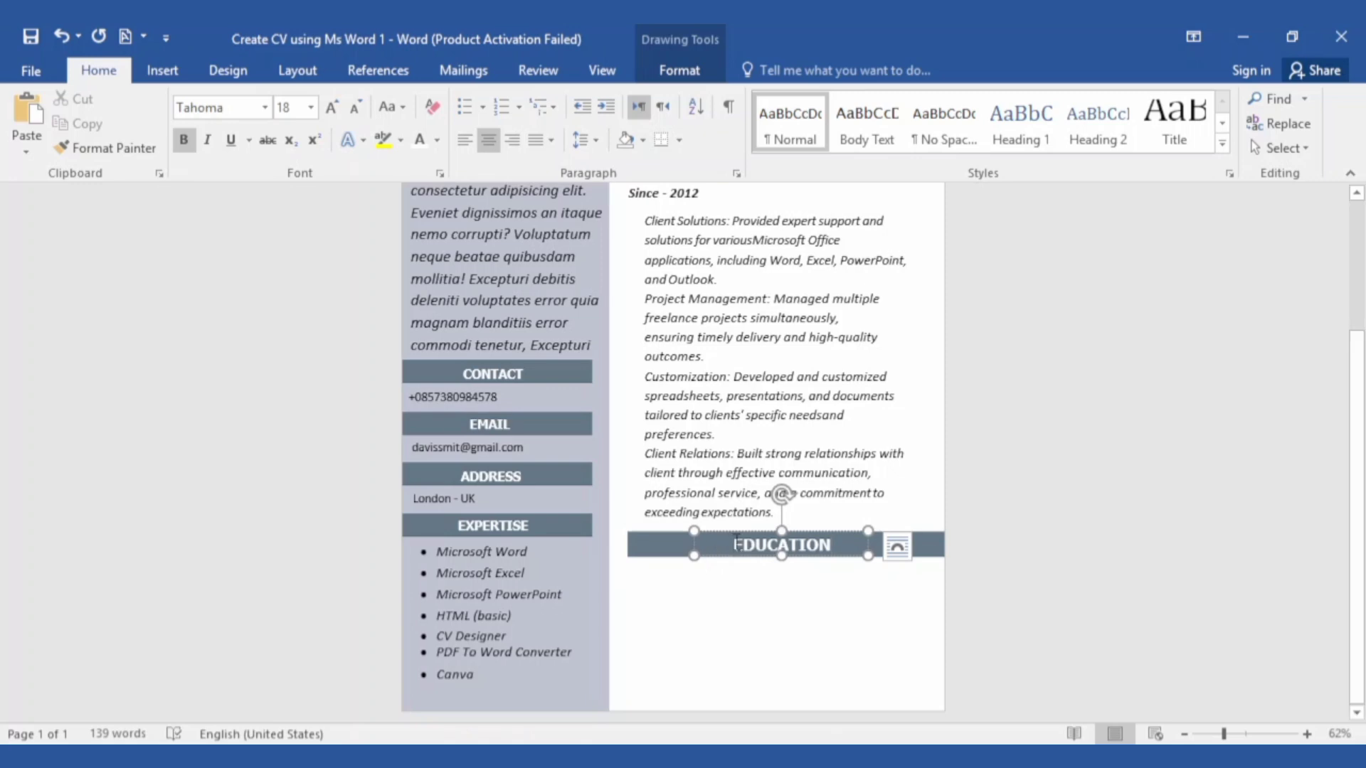
{"action": "left_click", "coordinate": [778, 592]}
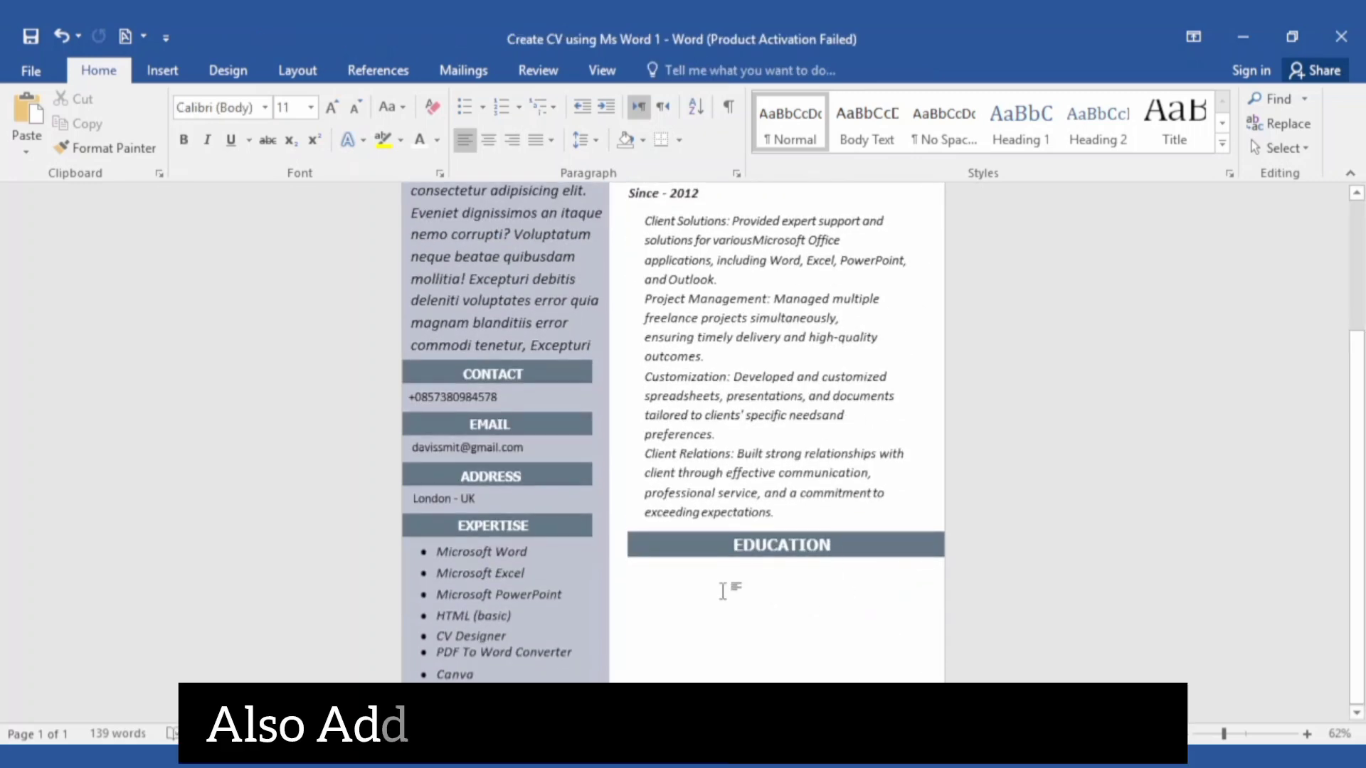
{"action": "key", "text": "ctrl+v"}
Drag the Kingston University education box under the EDUCATION bar, undoing one extra nudge
{"action": "scroll", "coordinate": [718, 587], "scroll_direction": "up", "scroll_amount": 4}
{"action": "left_click_drag", "start_coordinate": [679, 260], "coordinate": [847, 609]}
{"action": "scroll", "coordinate": [847, 609], "scroll_direction": "down", "scroll_amount": 1}
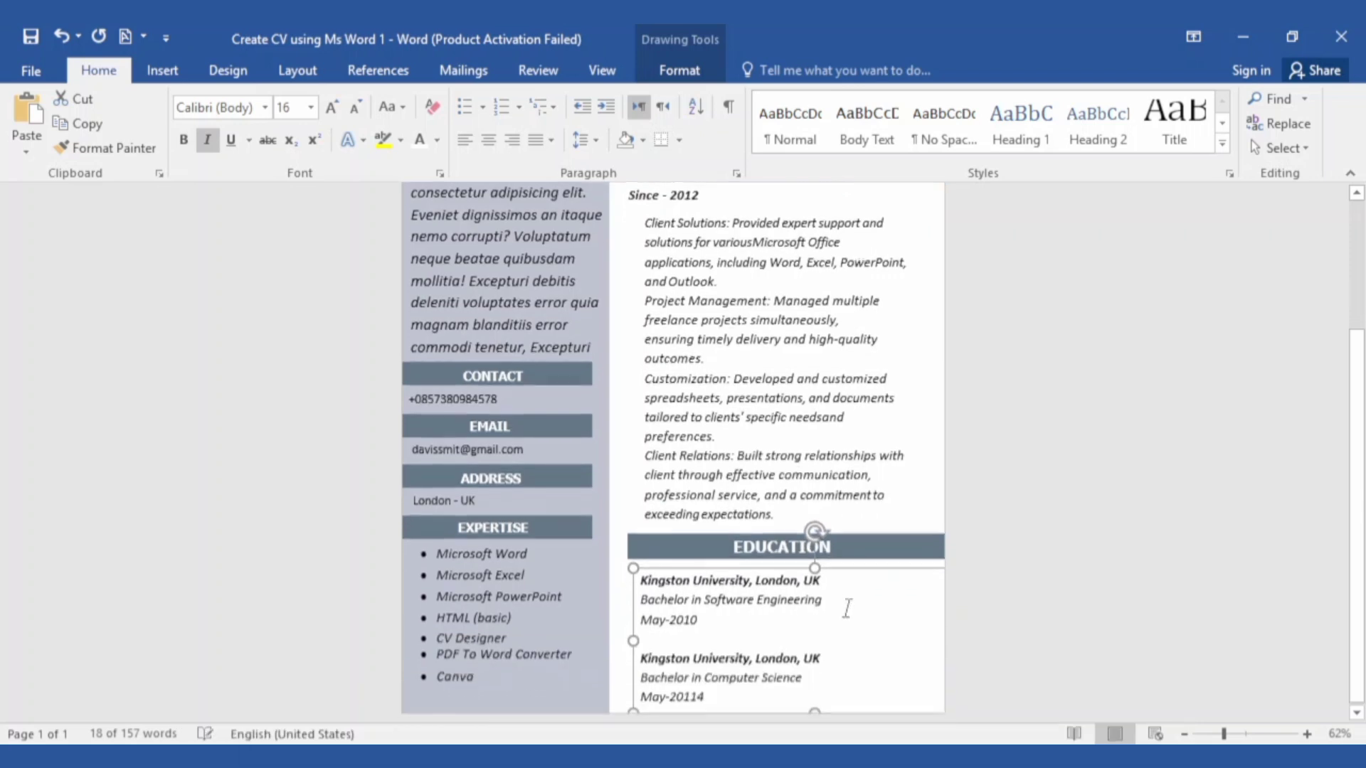
{"action": "mouse_move", "coordinate": [753, 564]}
{"action": "left_mouse_down"}
{"action": "mouse_move", "coordinate": [749, 546]}
{"action": "mouse_move", "coordinate": [748, 565]}
{"action": "left_mouse_up"}
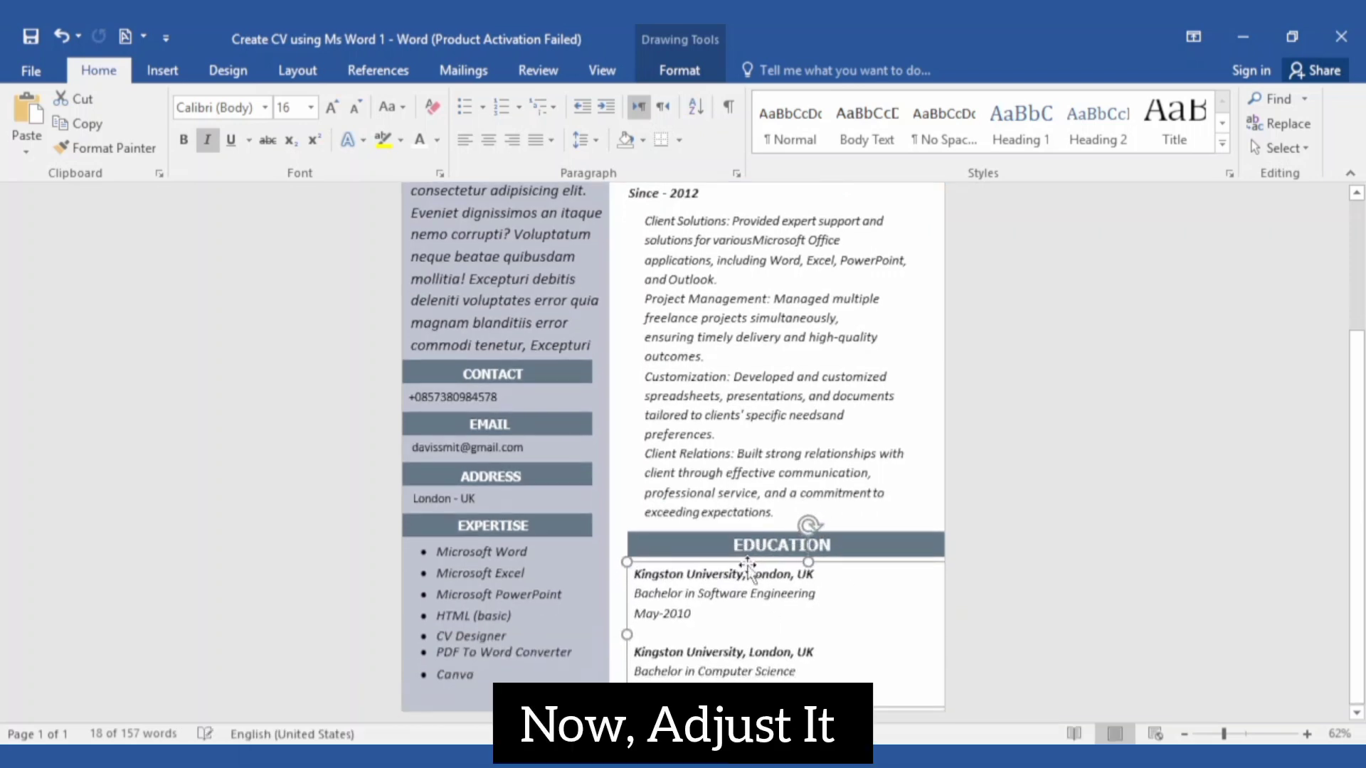
{"action": "key", "text": "ctrl+z"}
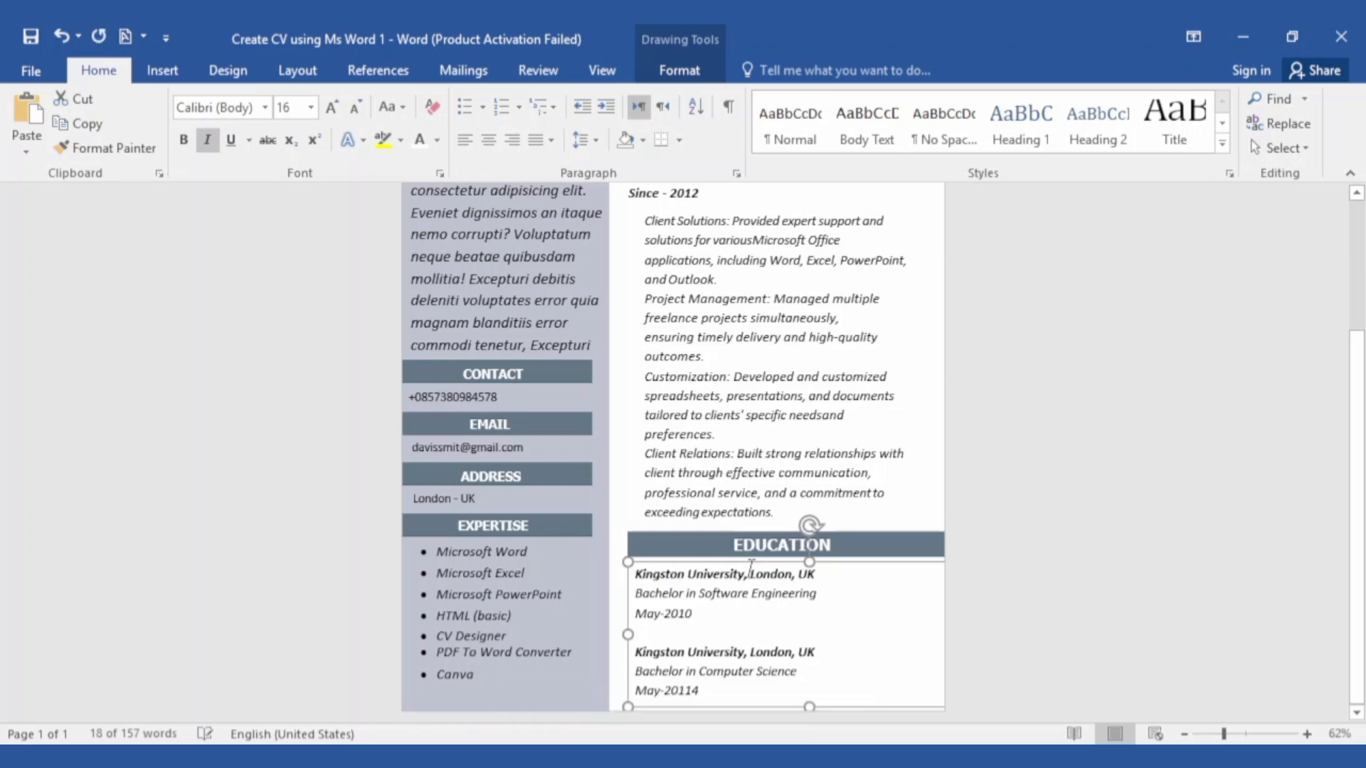
{"action": "left_click", "coordinate": [769, 623]}
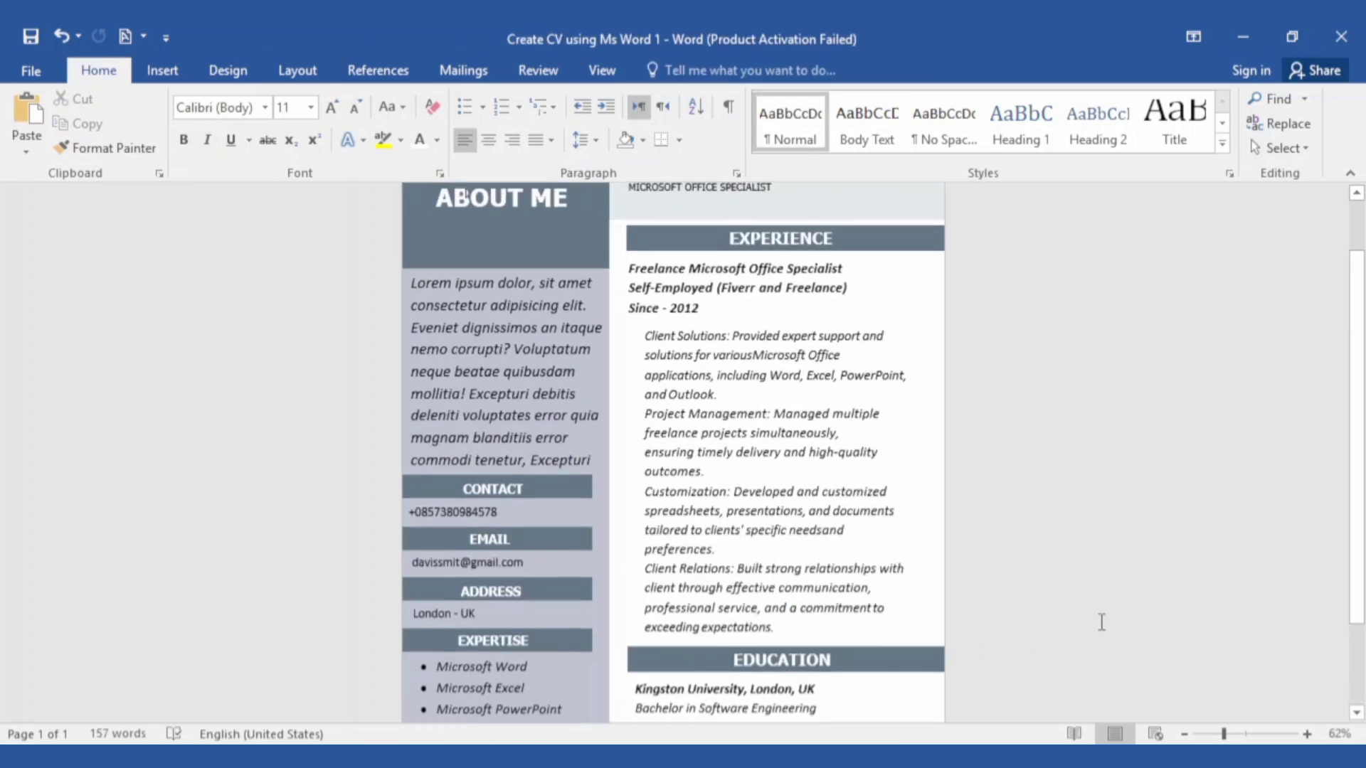